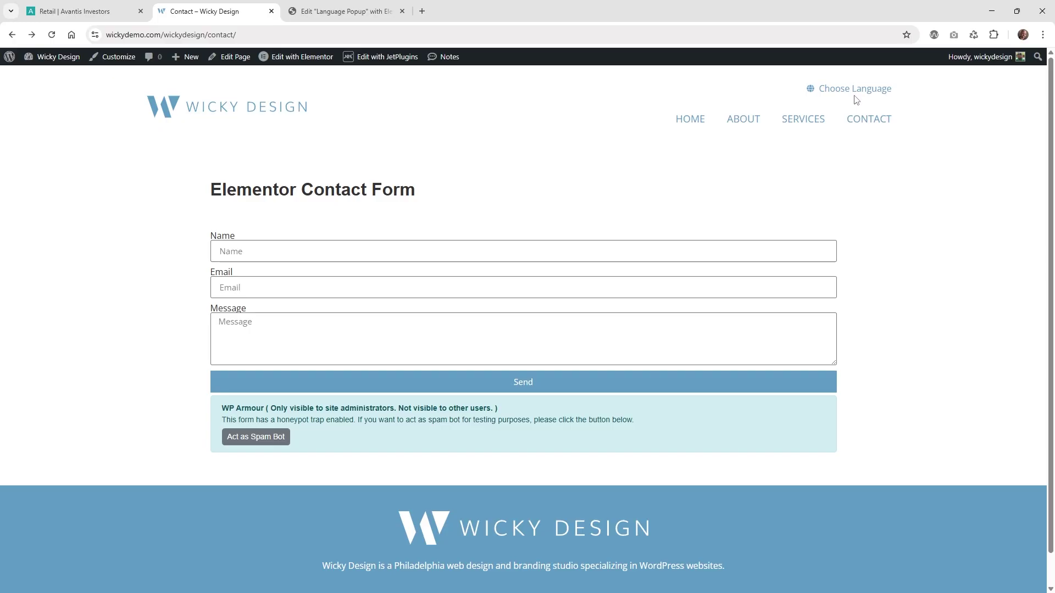
Open the Choose Language popup, review the country options and set US Links to Individual Shareholders.
left_click(858, 93)
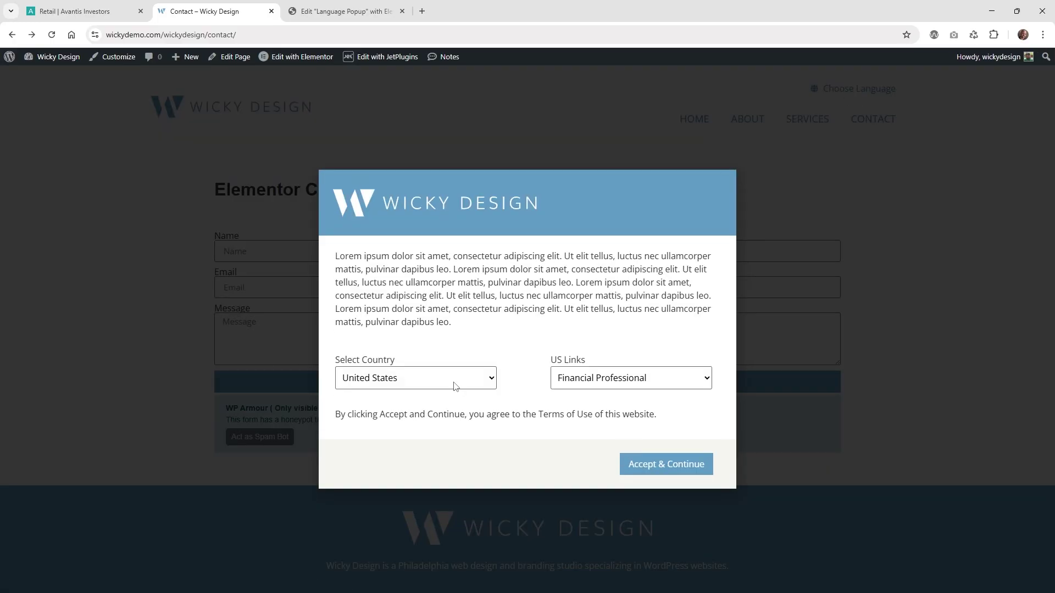
left_click(455, 385)
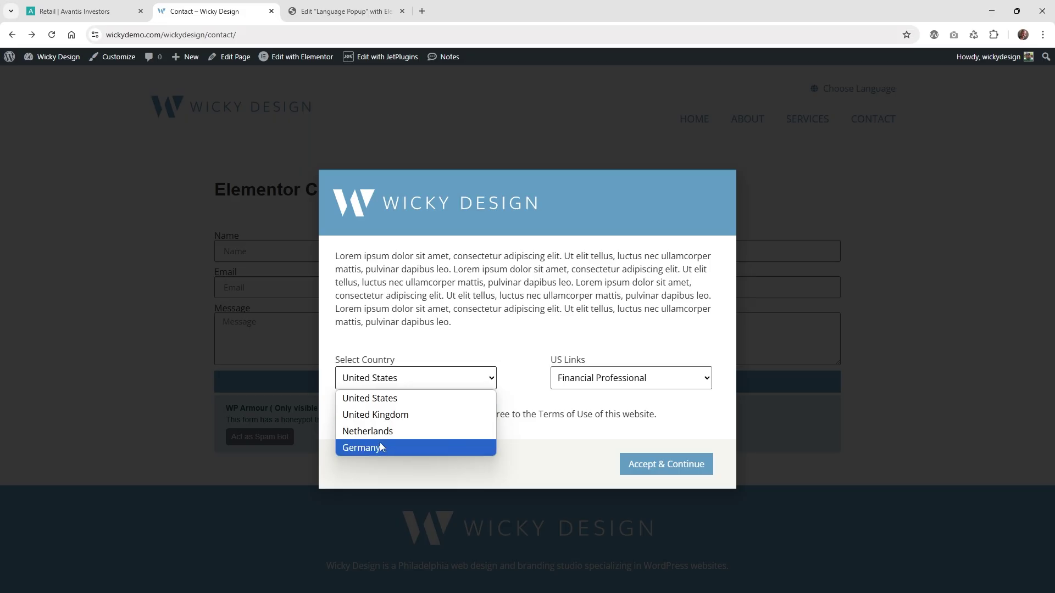
left_click(536, 355)
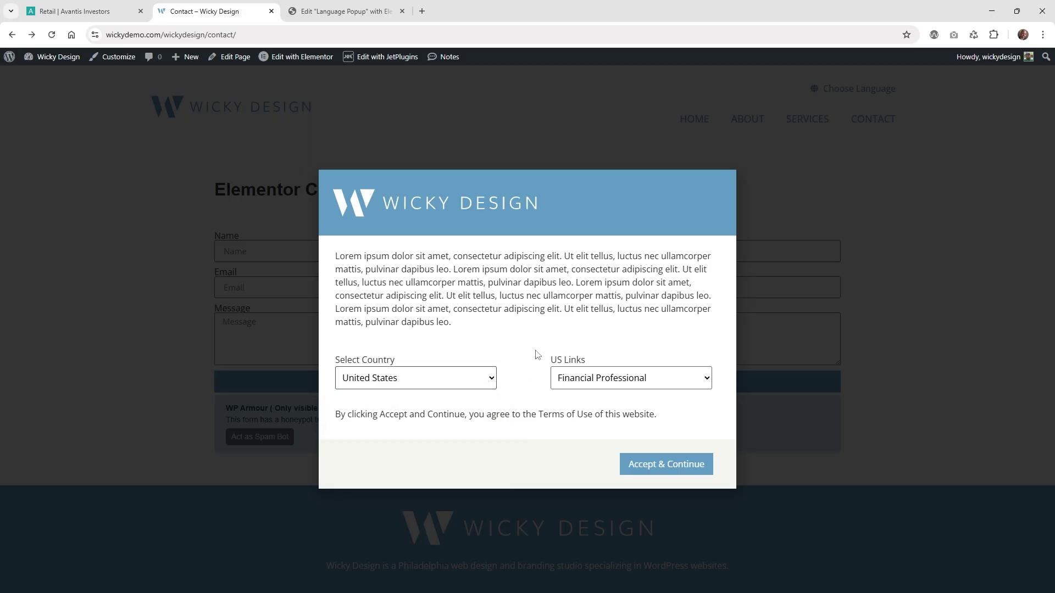
left_click(577, 383)
left_click(605, 413)
Switch the popup's country to United Kingdom and examine the options offered under UK Links.
left_click(478, 385)
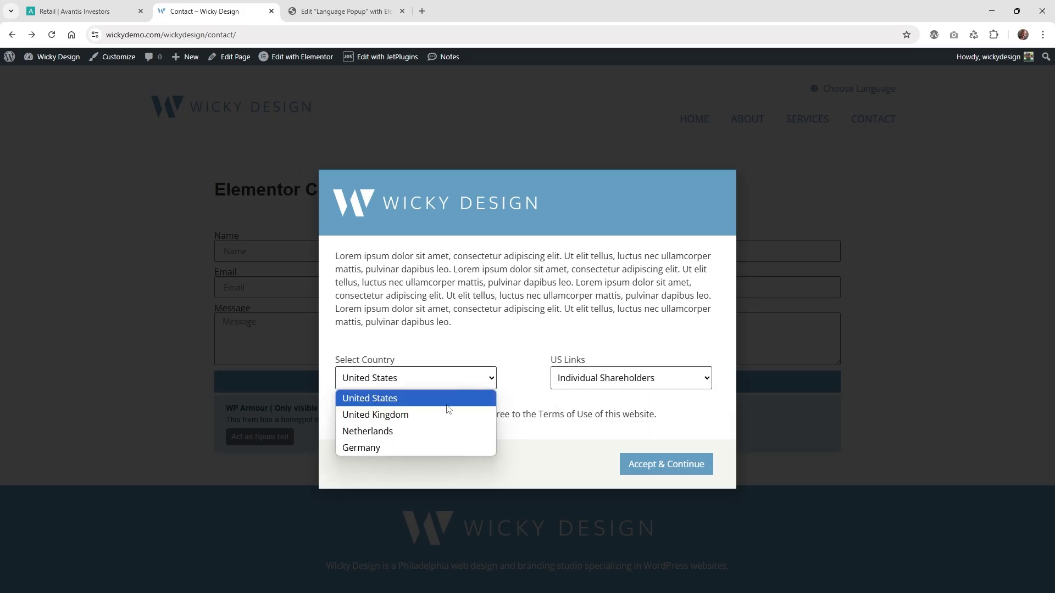
left_click(393, 416)
left_click(565, 383)
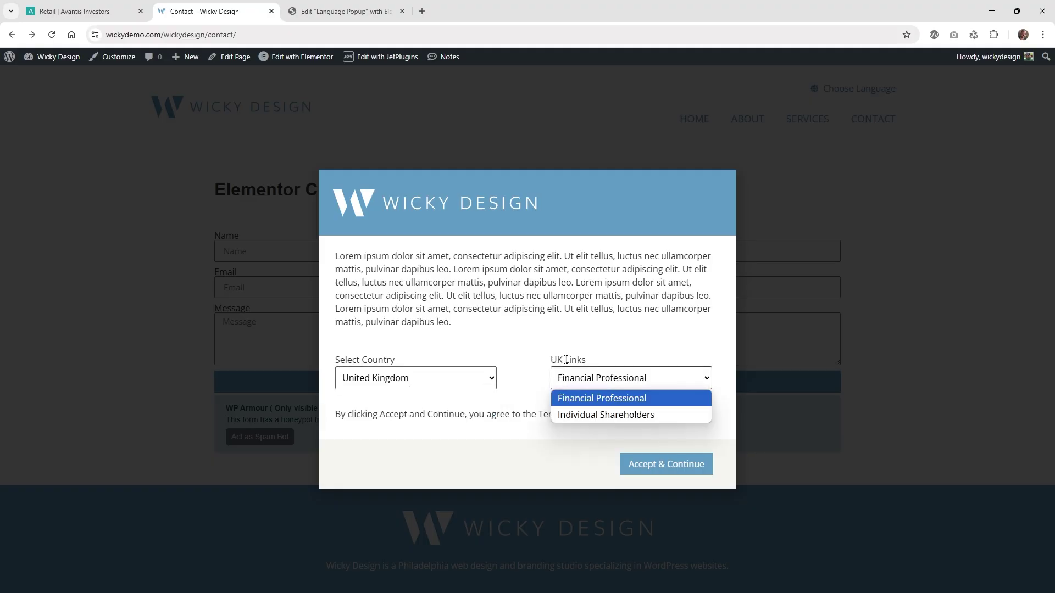
left_click_drag(594, 368, 557, 361)
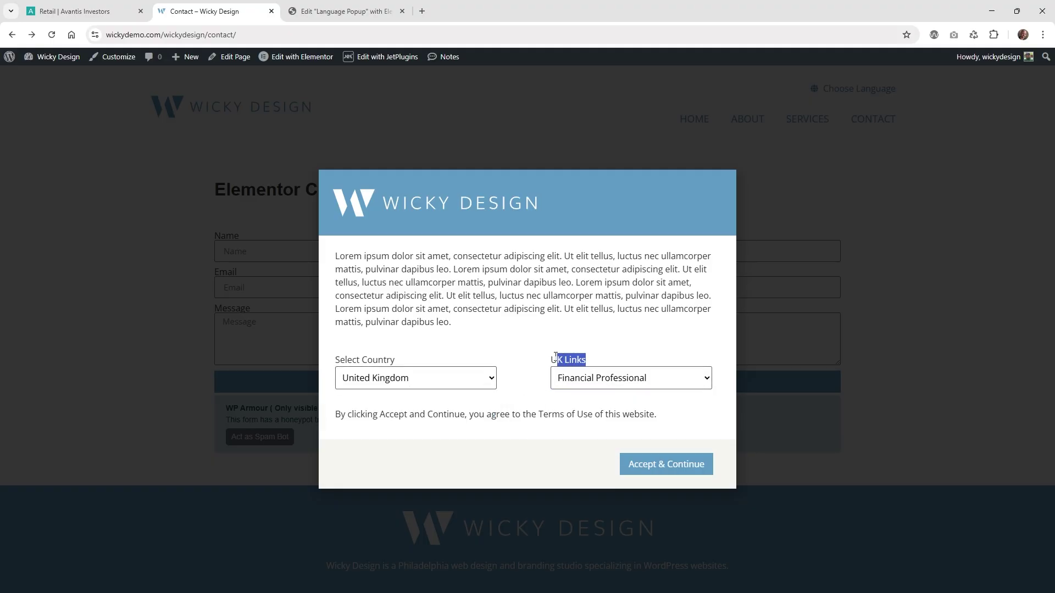
left_click(580, 380)
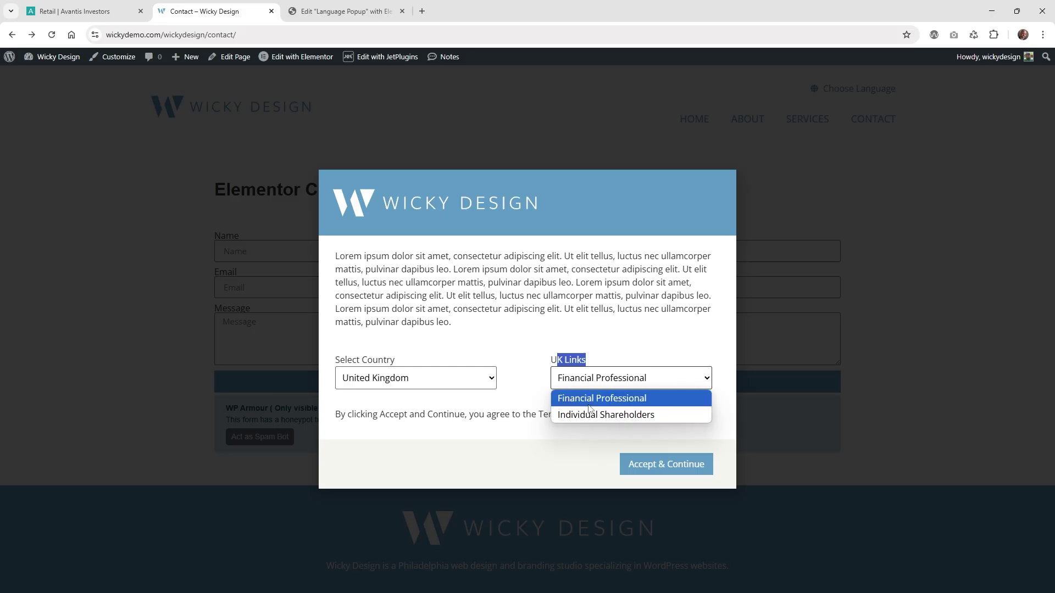
left_click(482, 386)
Set the popup's country to Germany with Financial Professional under De Links, and submit the form.
left_click(482, 386)
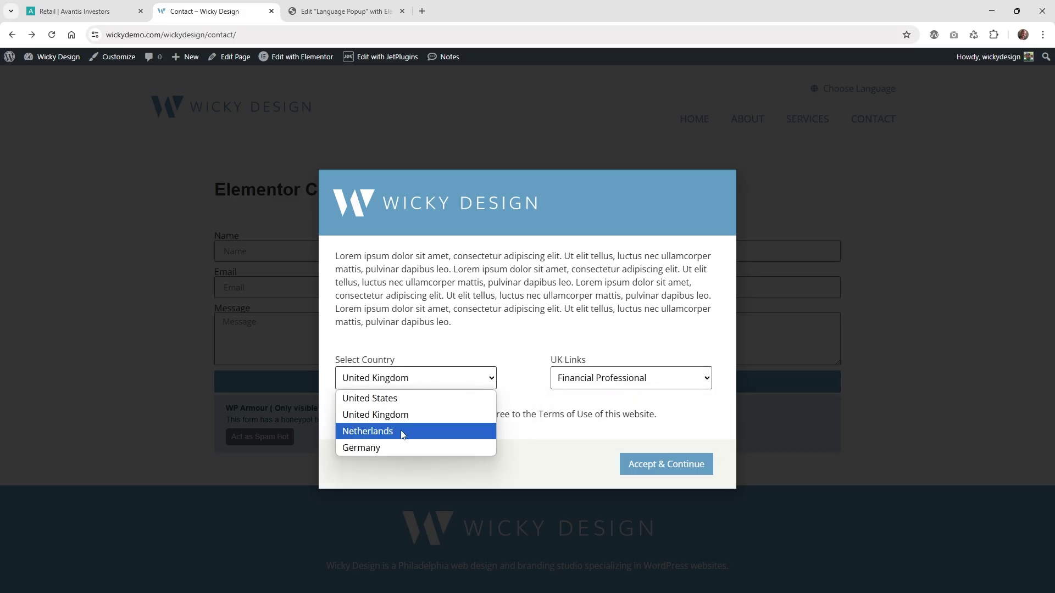
left_click(397, 447)
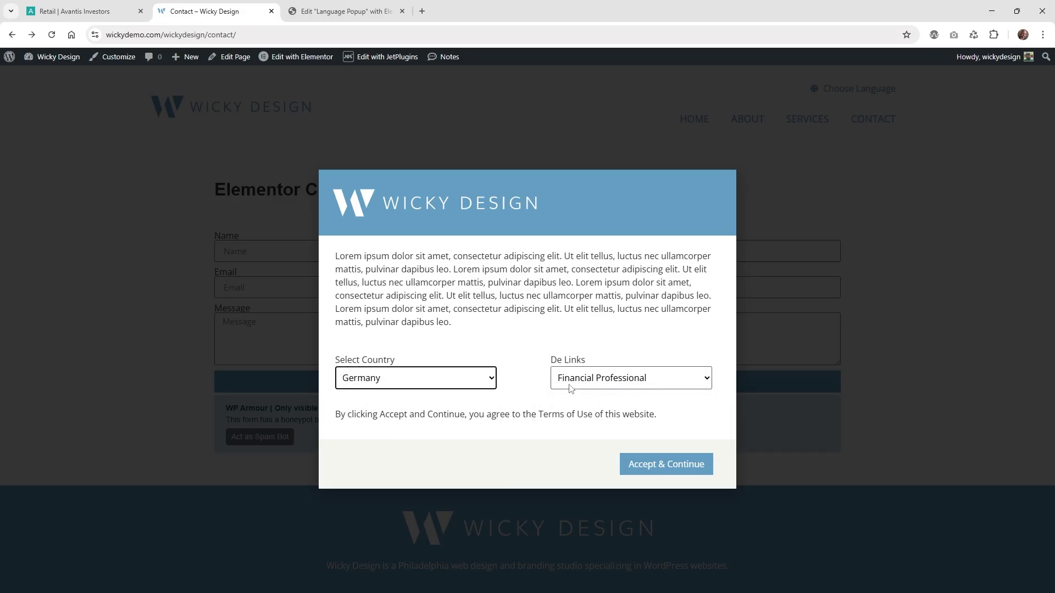
left_click(590, 380)
left_click(592, 407)
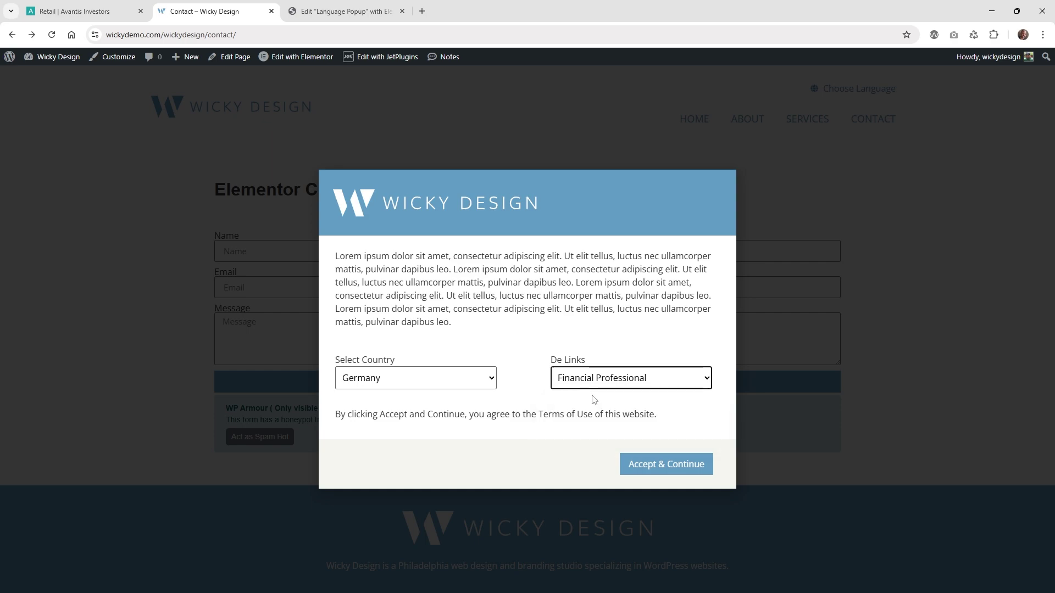
left_click(660, 472)
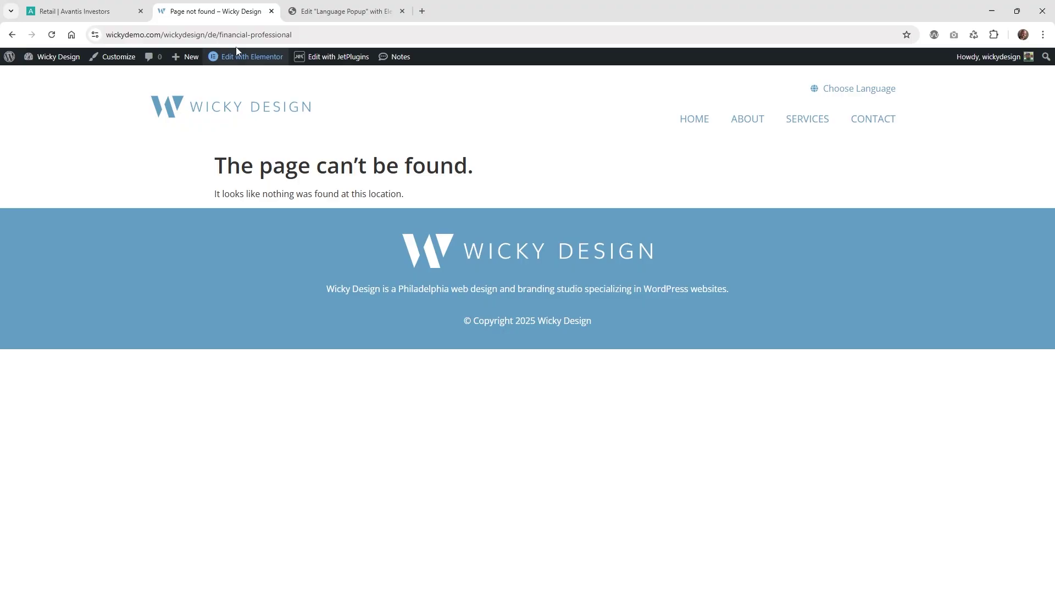
Examine the country code and audience segments in the redirected page's URL.
left_click(267, 35)
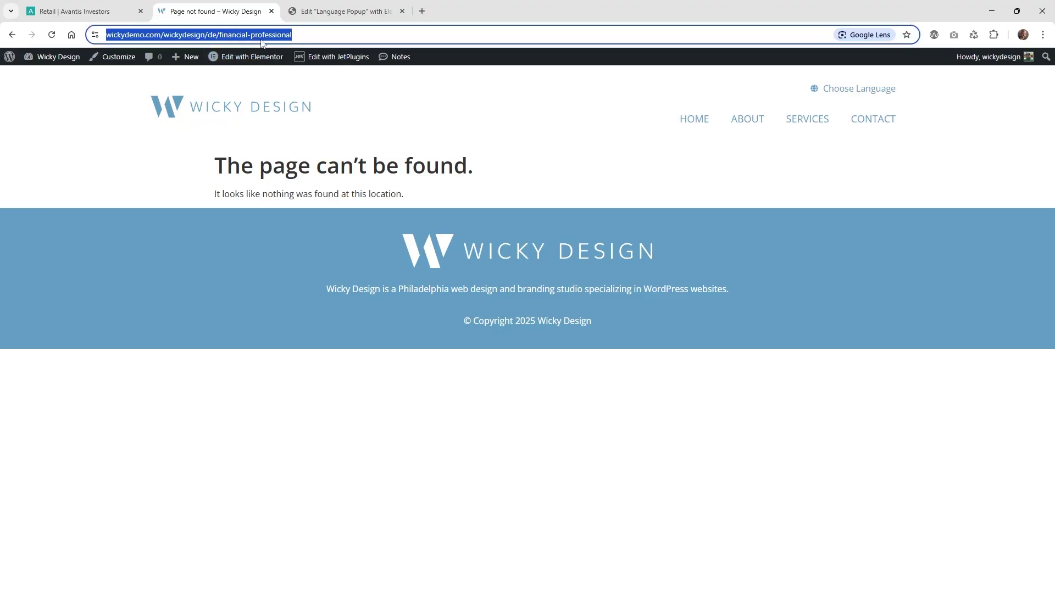
left_click(290, 34)
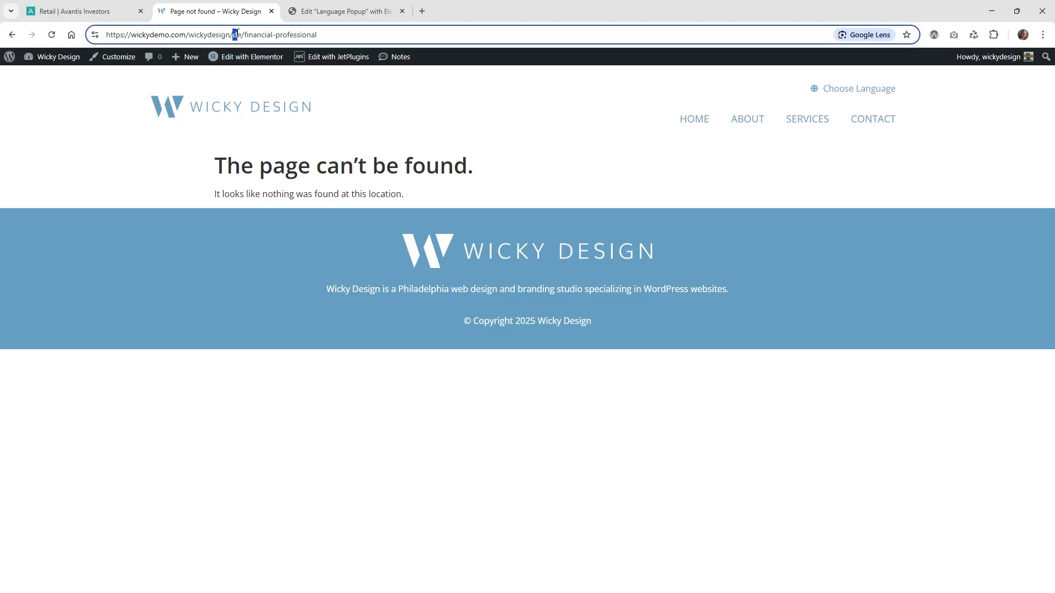
left_click(255, 35)
left_click(541, 398)
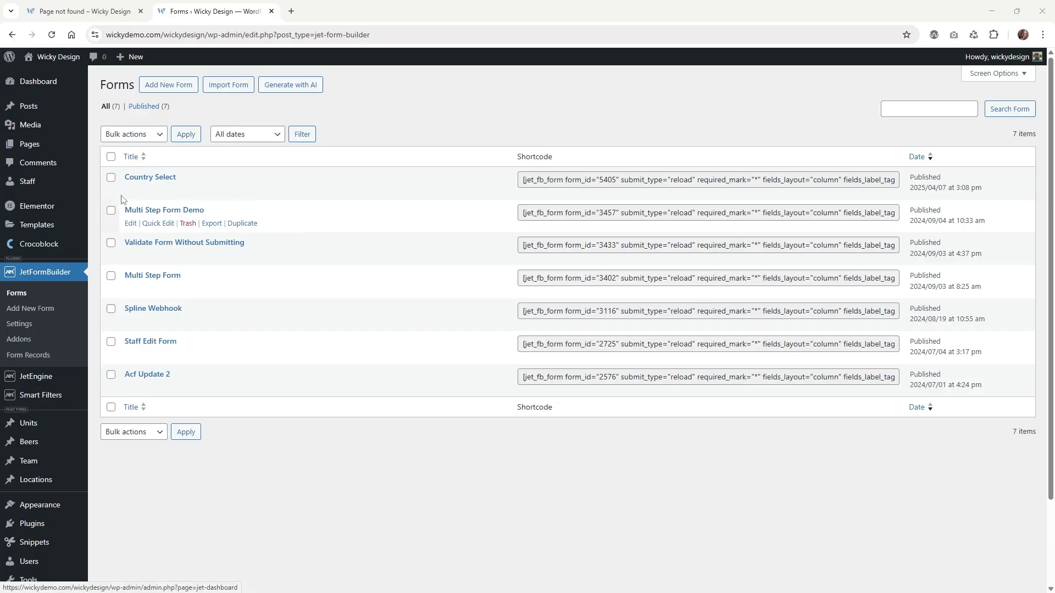
Open the Country Select form for editing, dismissing its autosave notice, and expand both columns in the block structure.
left_click(153, 179)
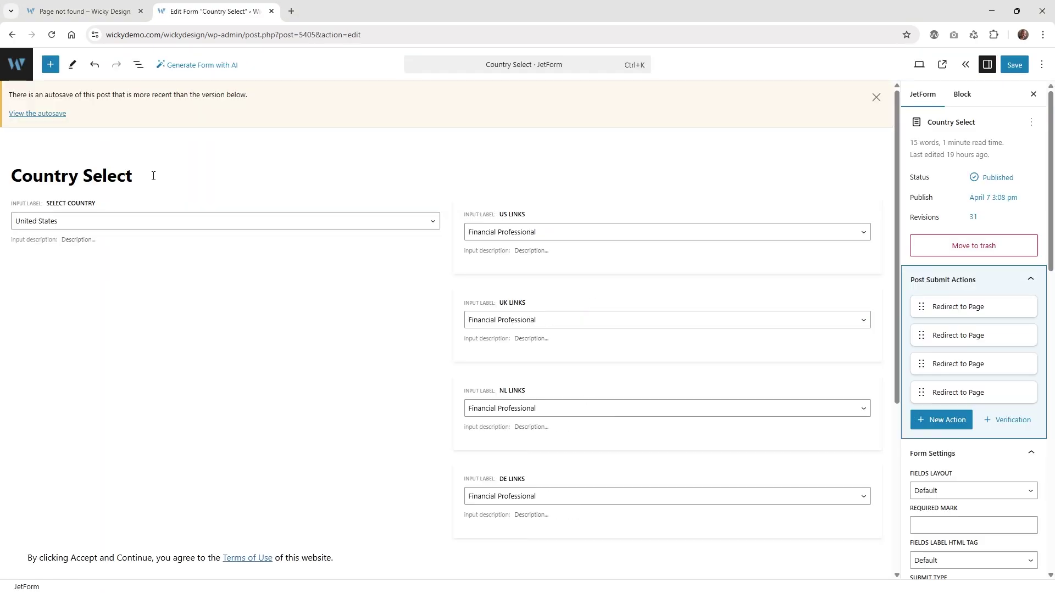
left_click(875, 98)
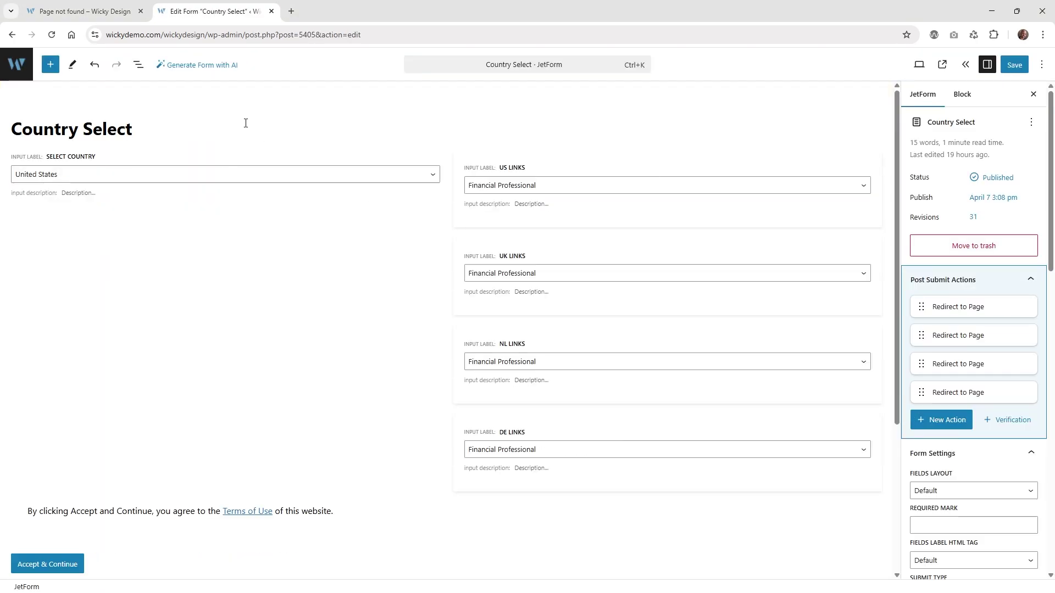
left_click(138, 71)
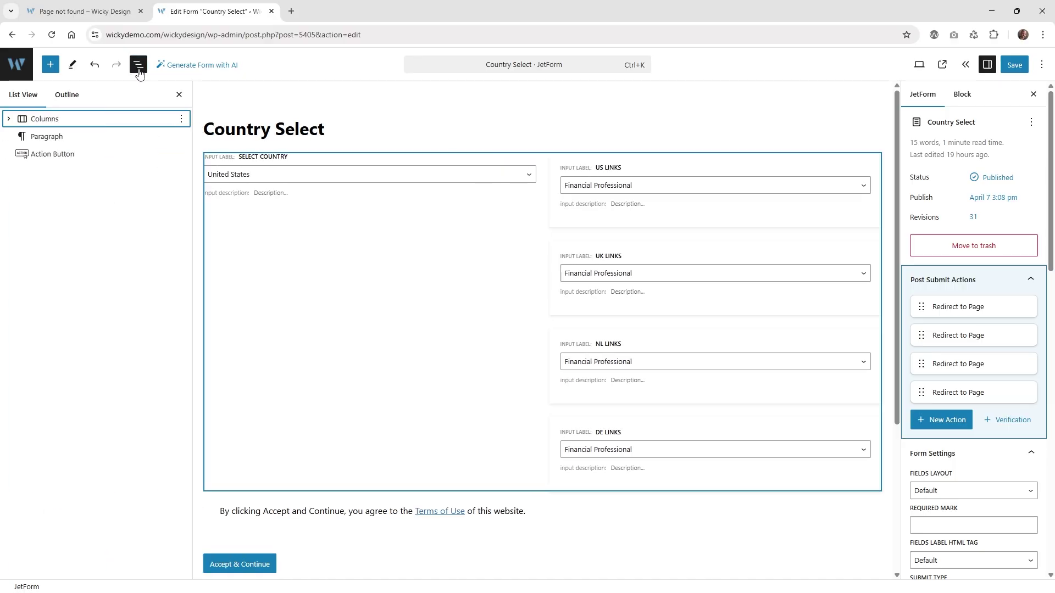
left_click(8, 118)
left_click(22, 136)
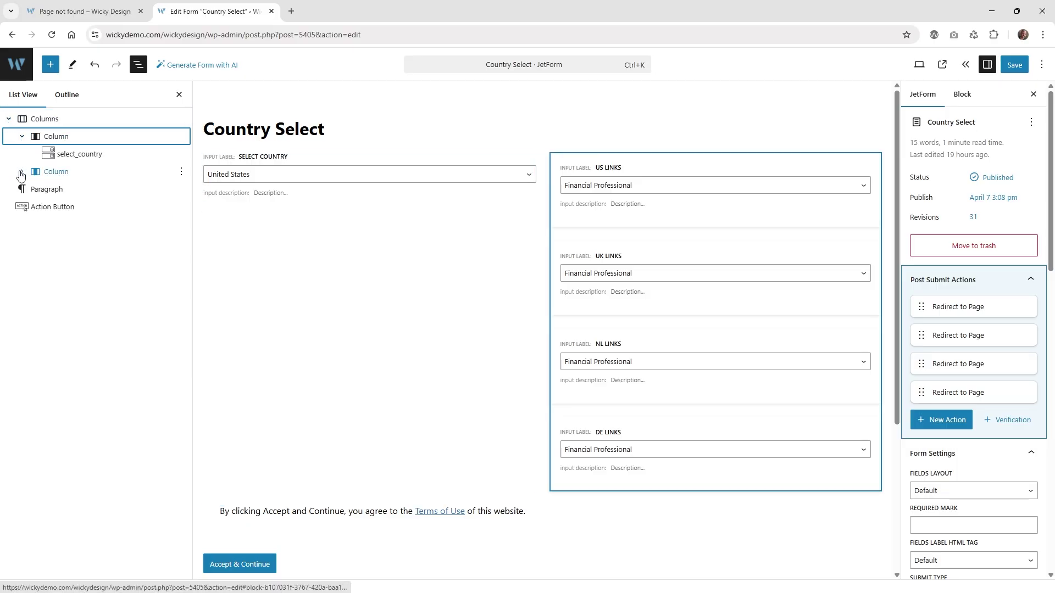
left_click(22, 171)
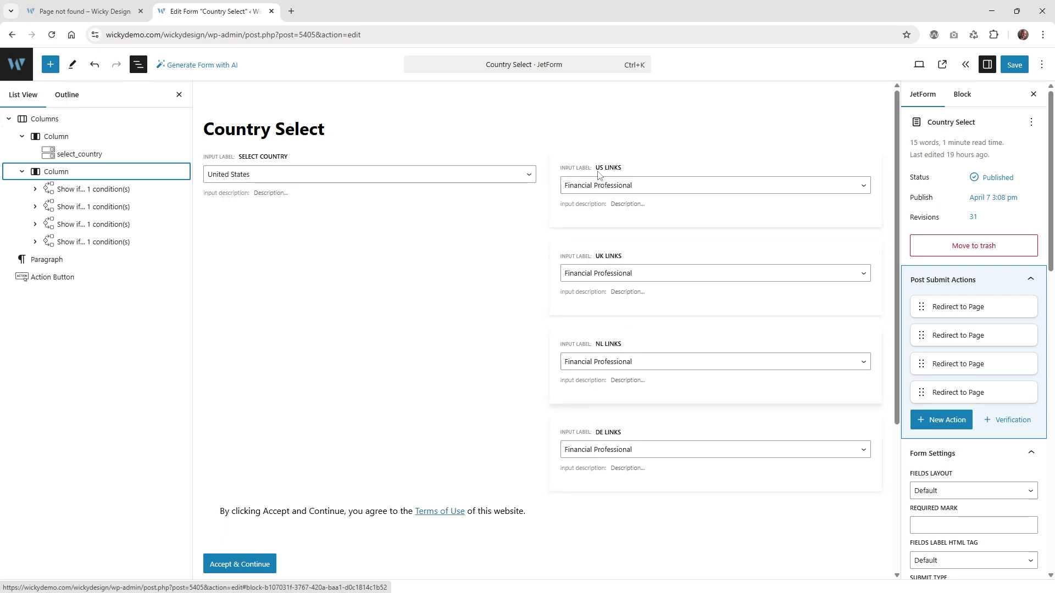
Return to the live popup and compare the links field for United States and United Kingdom.
left_click(101, 3)
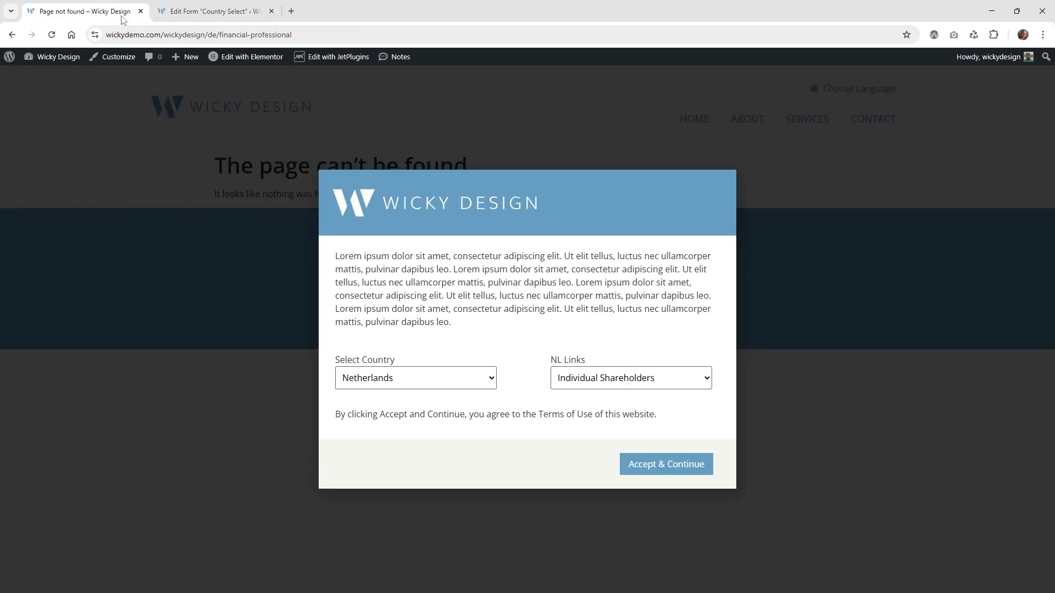
left_click(408, 386)
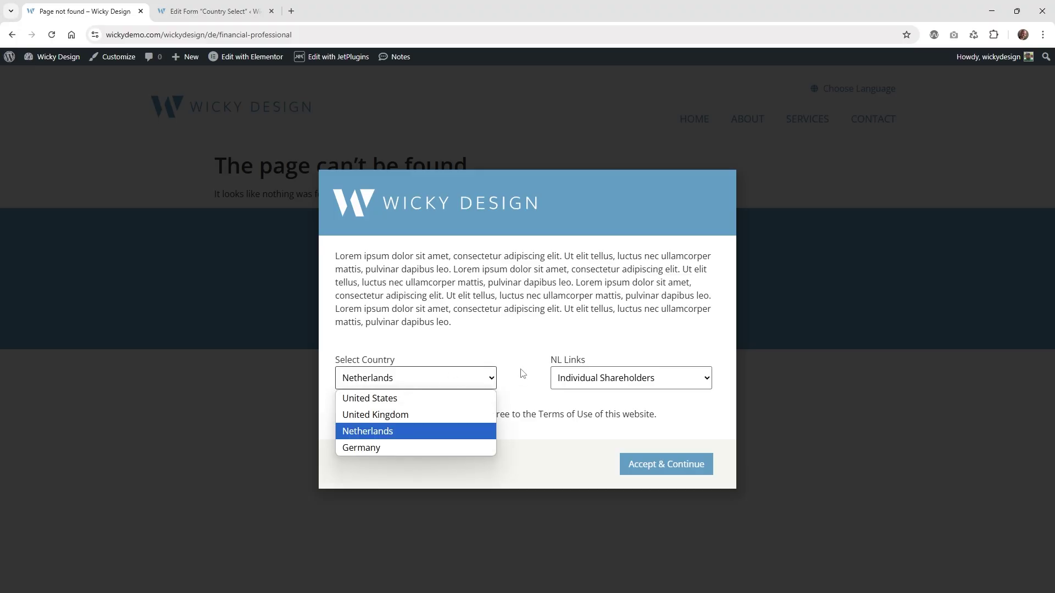
left_click(440, 407)
left_click(396, 383)
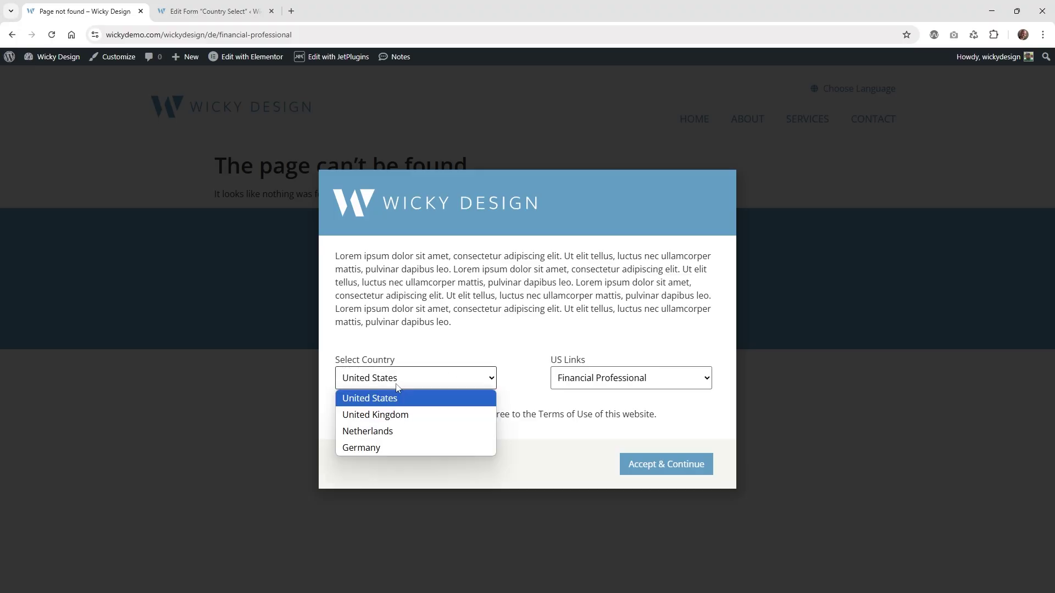
left_click(406, 415)
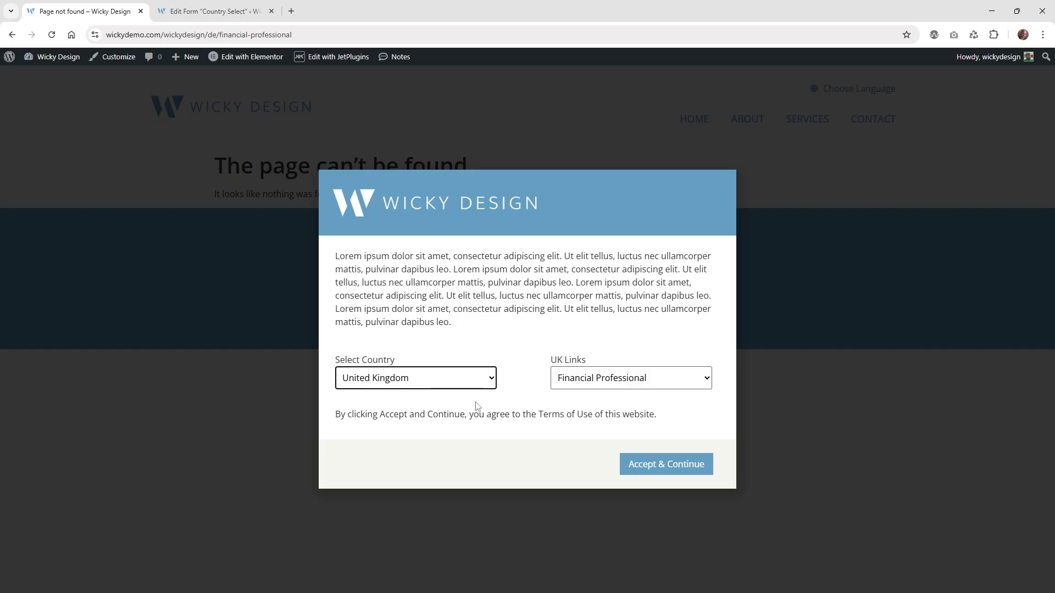
Go back to the form editor, select the Select Country field and review its label and form field name.
left_click(211, 11)
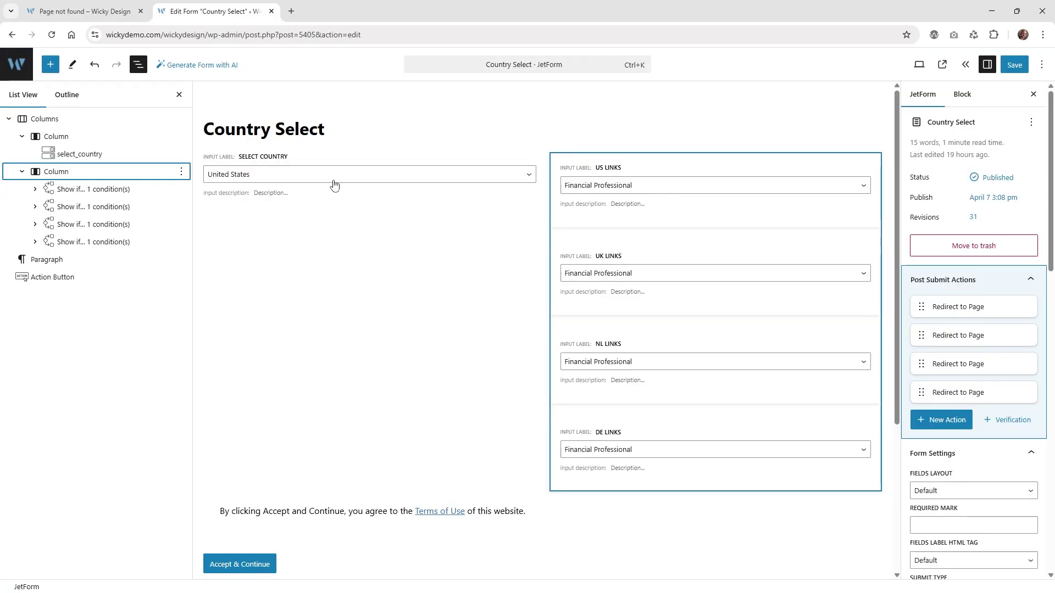
left_click(283, 156)
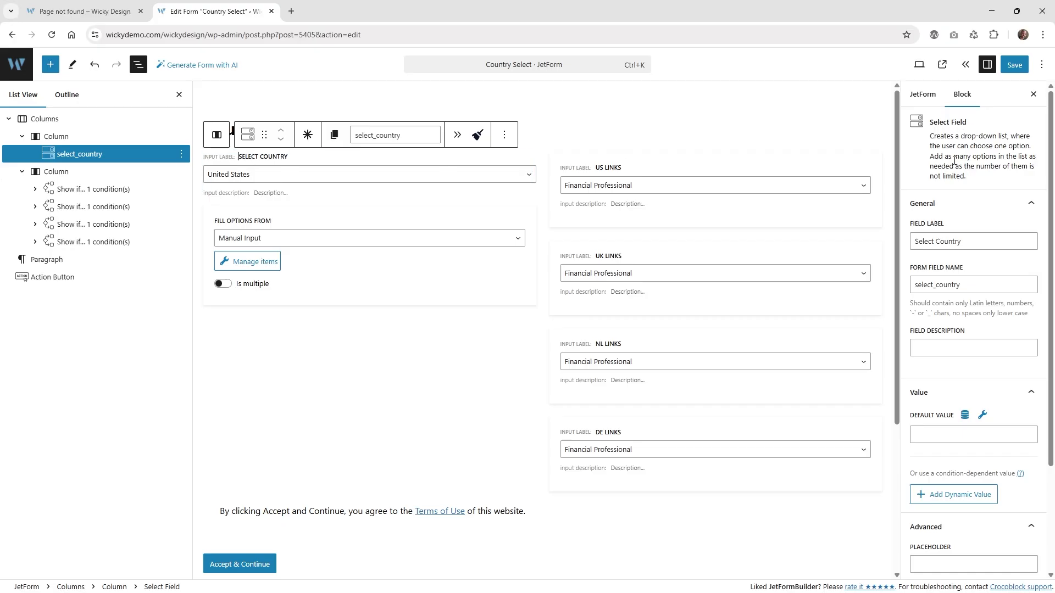
left_click(939, 243)
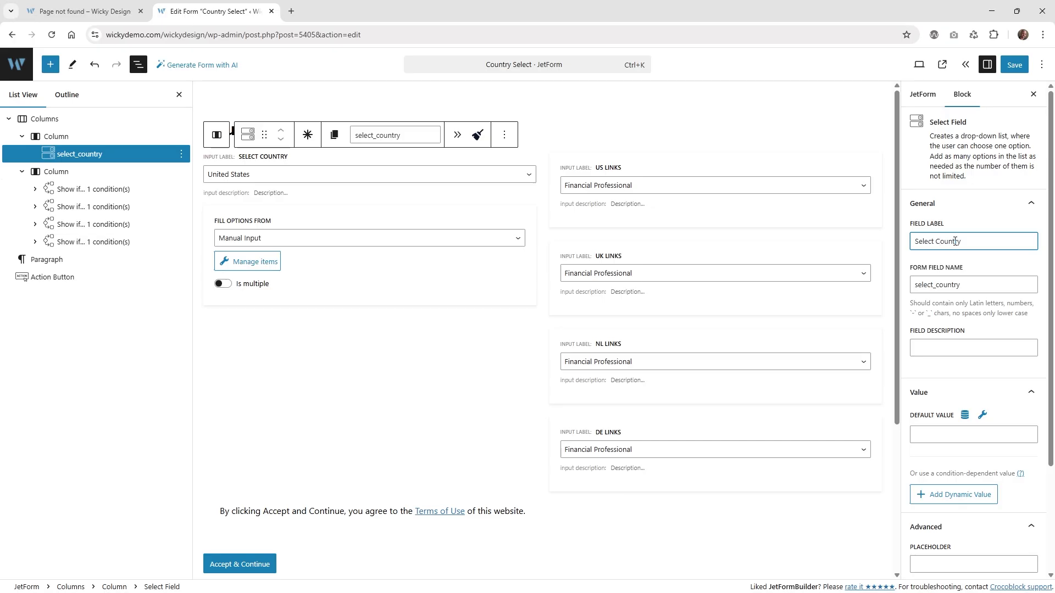
left_click(938, 284)
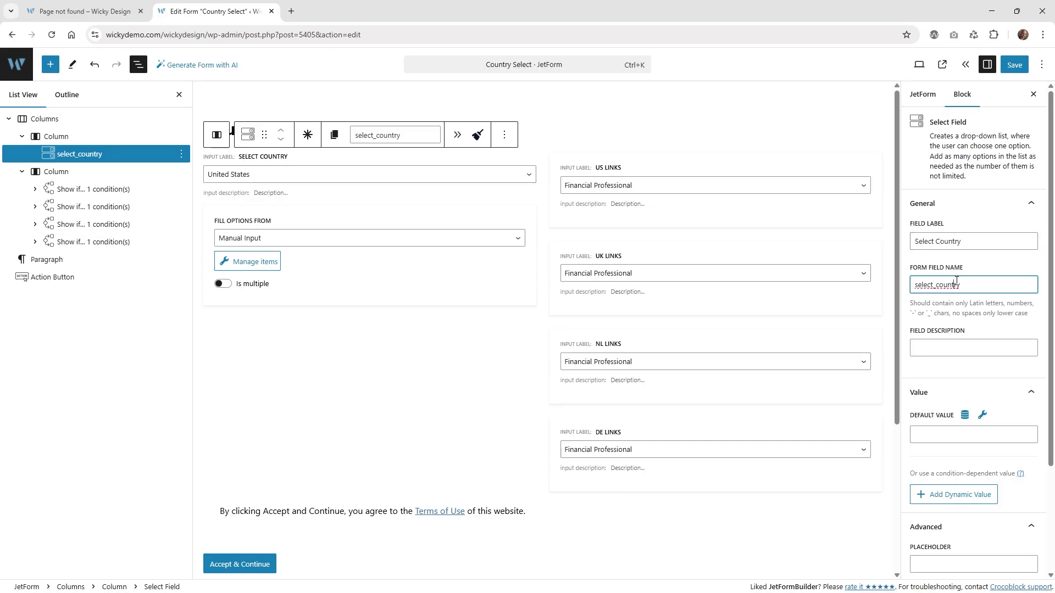
Review the labels and values of the Select Country field's manual options, leaving them as they are.
left_click(247, 268)
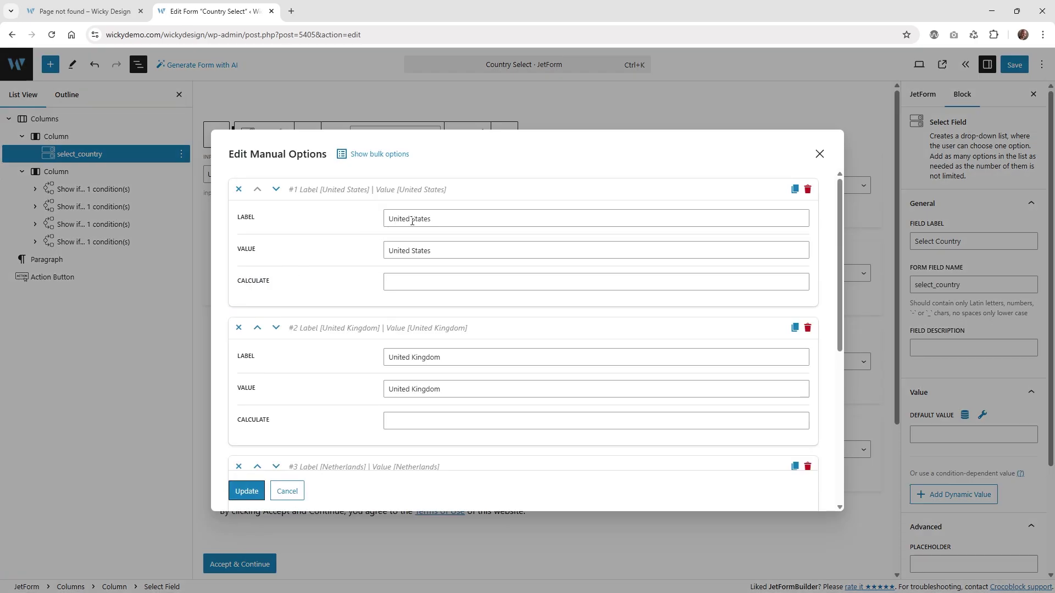
scroll(409, 231, "down", 3)
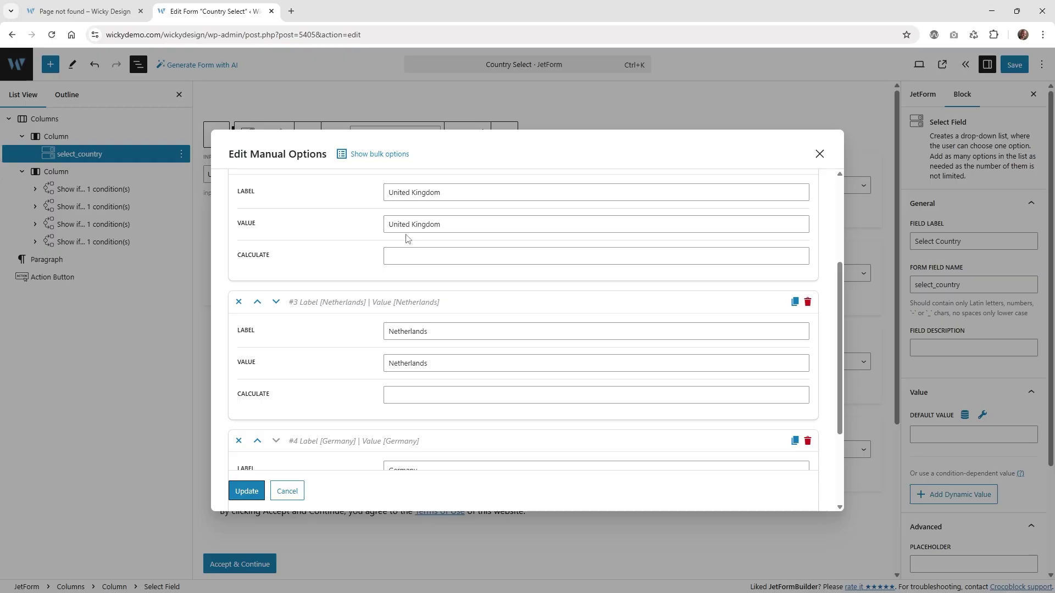
scroll(408, 238, "down", 3)
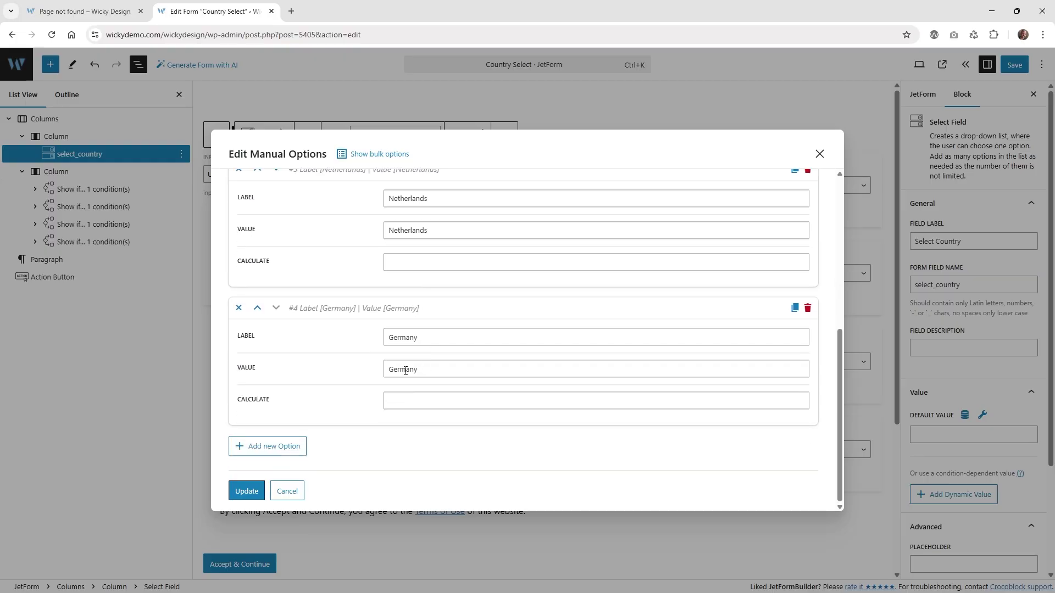
left_click(405, 371)
left_click_drag(418, 379, 378, 385)
left_click(411, 230)
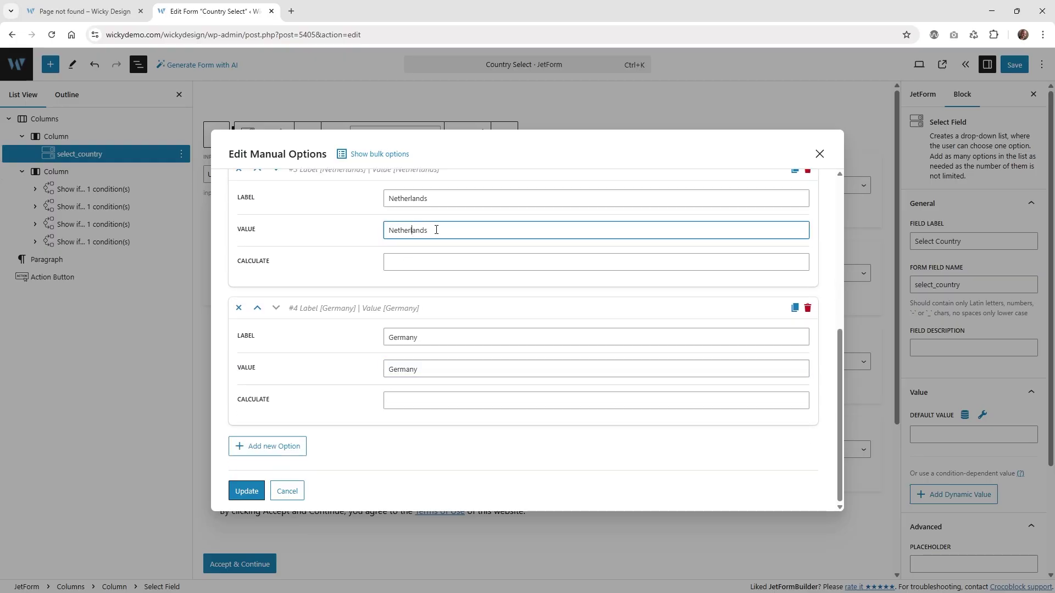
left_click_drag(437, 230, 353, 234)
scroll(504, 257, "up", 5)
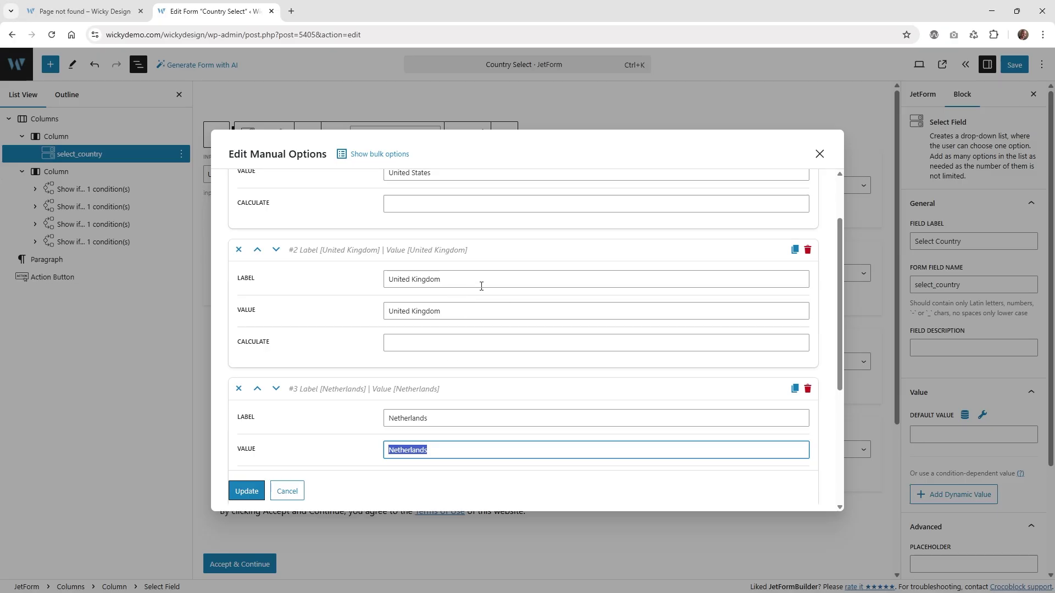
left_click(819, 154)
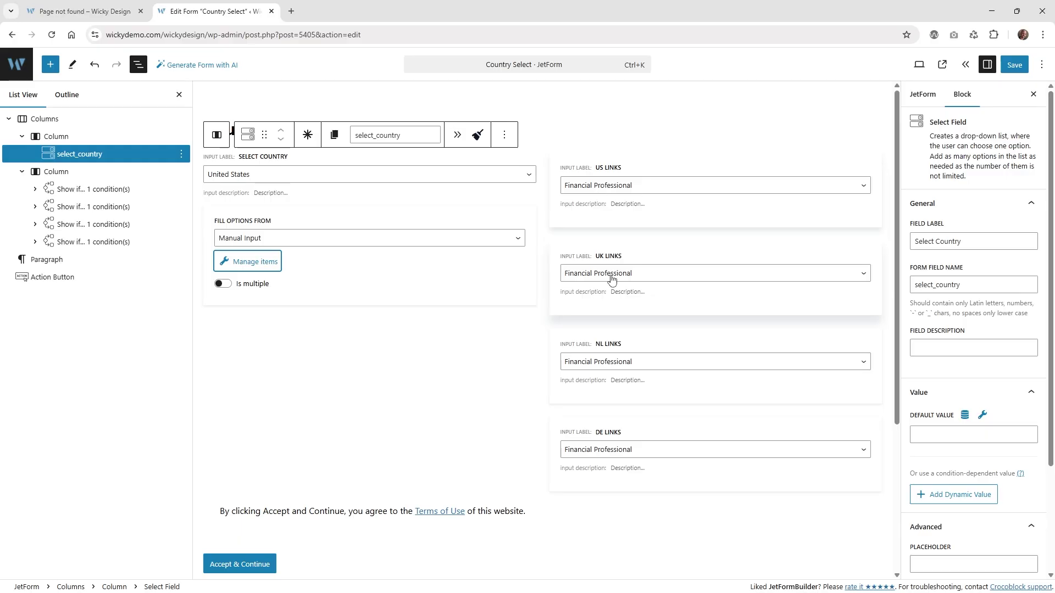
Return to the live popup, choose Netherlands as the country and check the options offered in the NL Links field.
key("ctrl+shift+Tab")
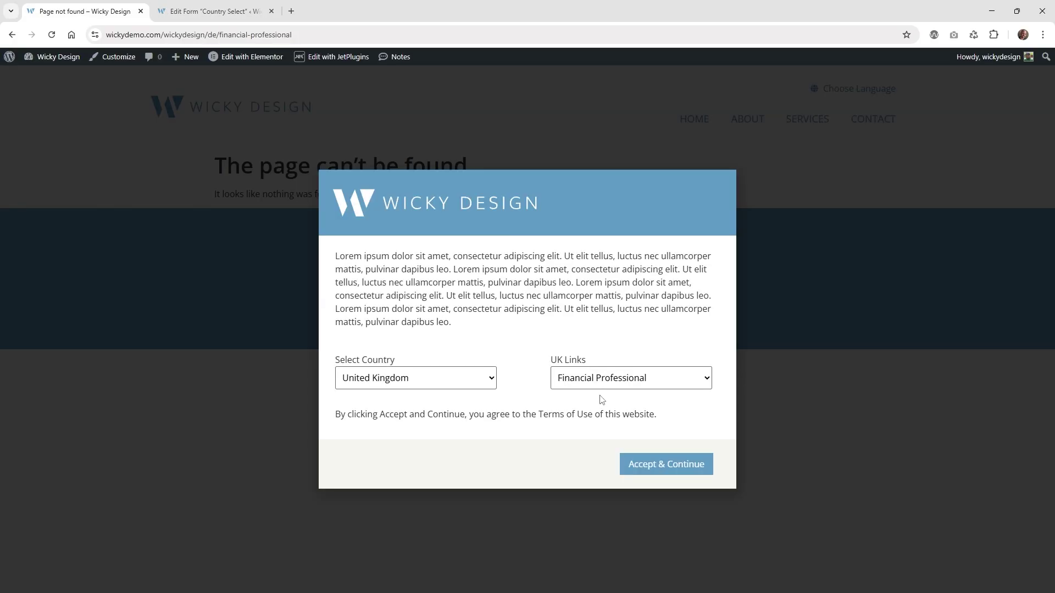
left_click(460, 381)
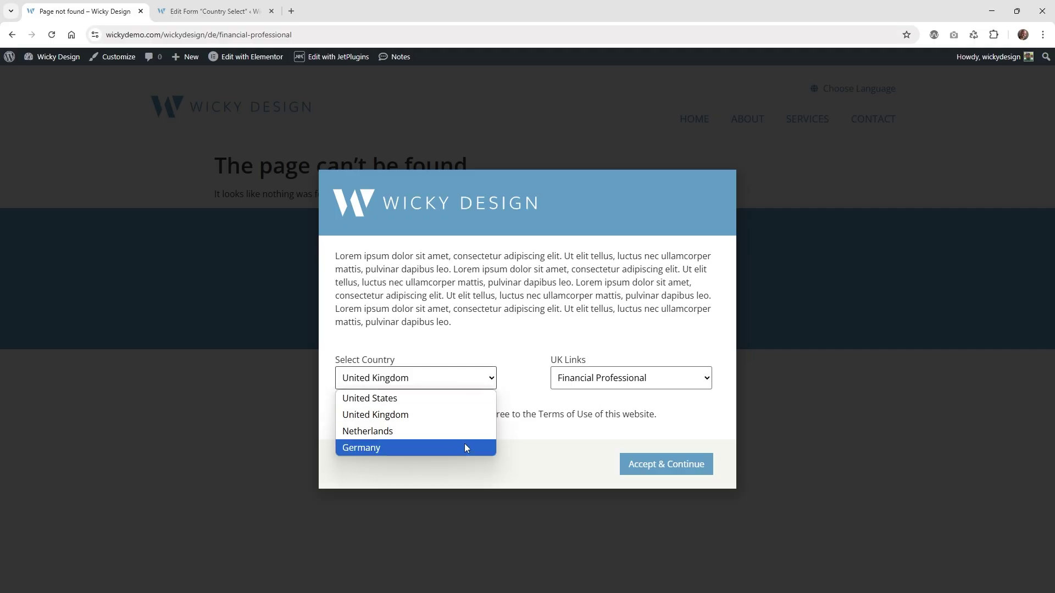
left_click(461, 432)
left_click(583, 380)
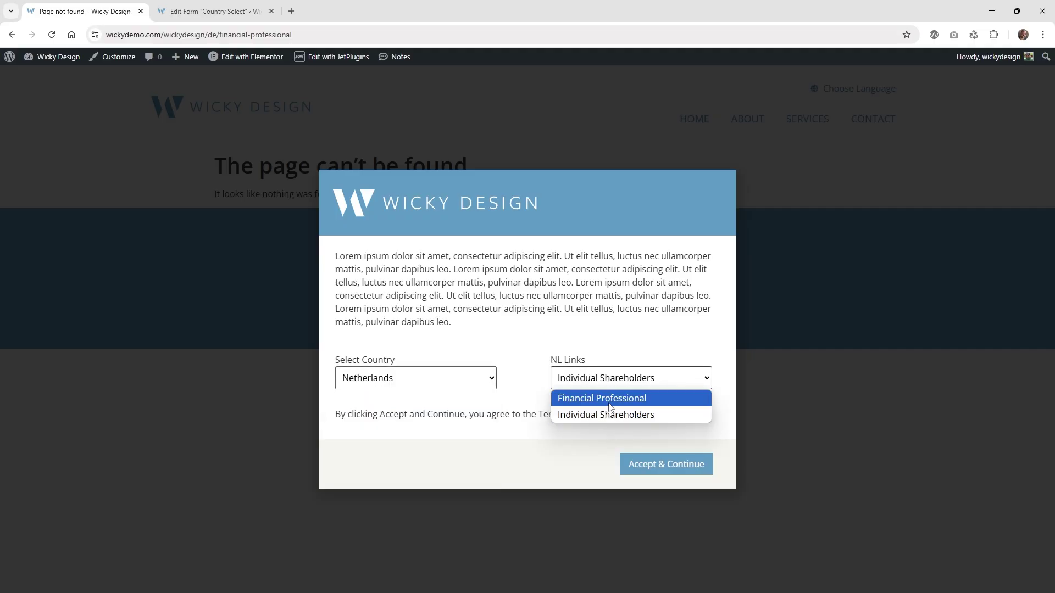
left_click(603, 397)
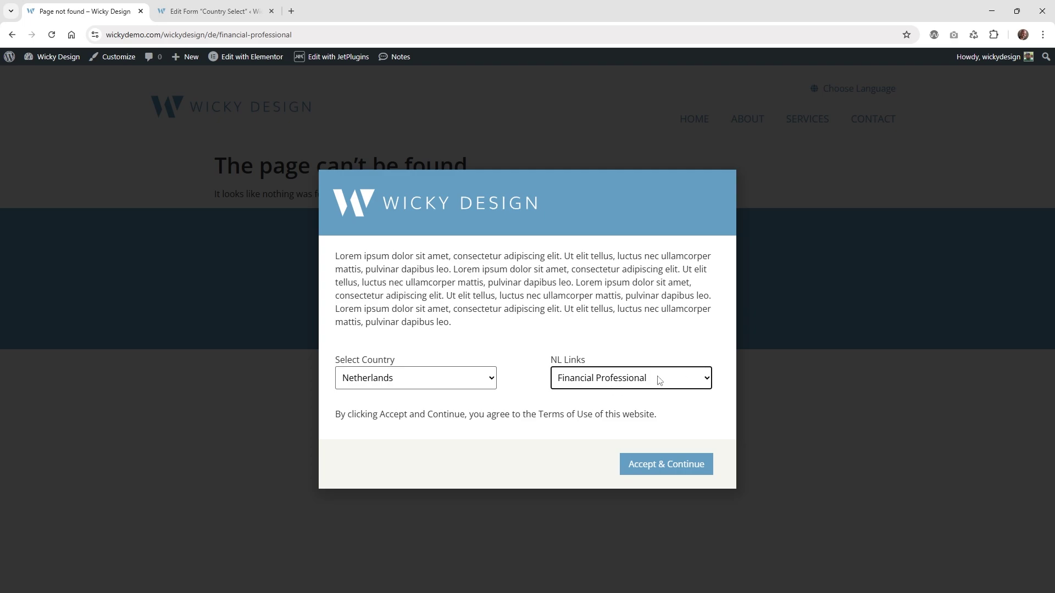
left_click(619, 388)
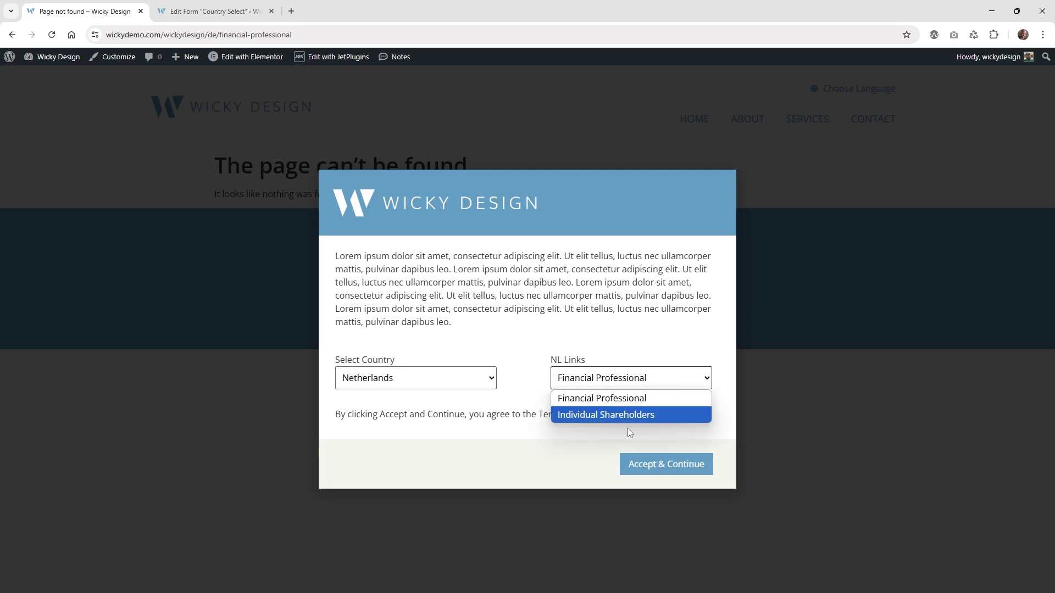
Go back to the form editor, select the second column and browse the available form blocks down to Conditional Block.
left_click(252, 5)
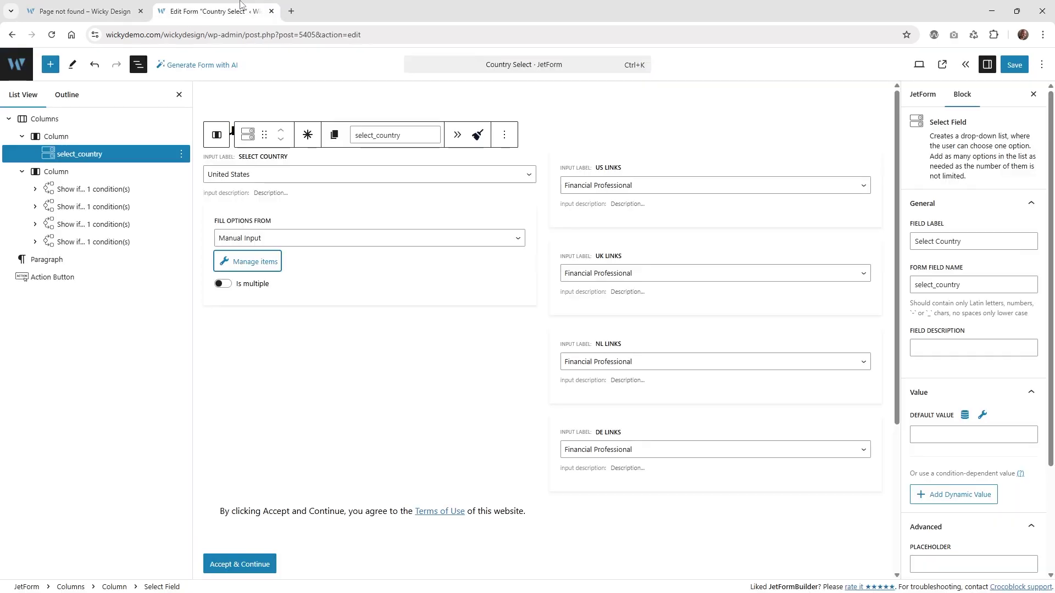
left_click(53, 171)
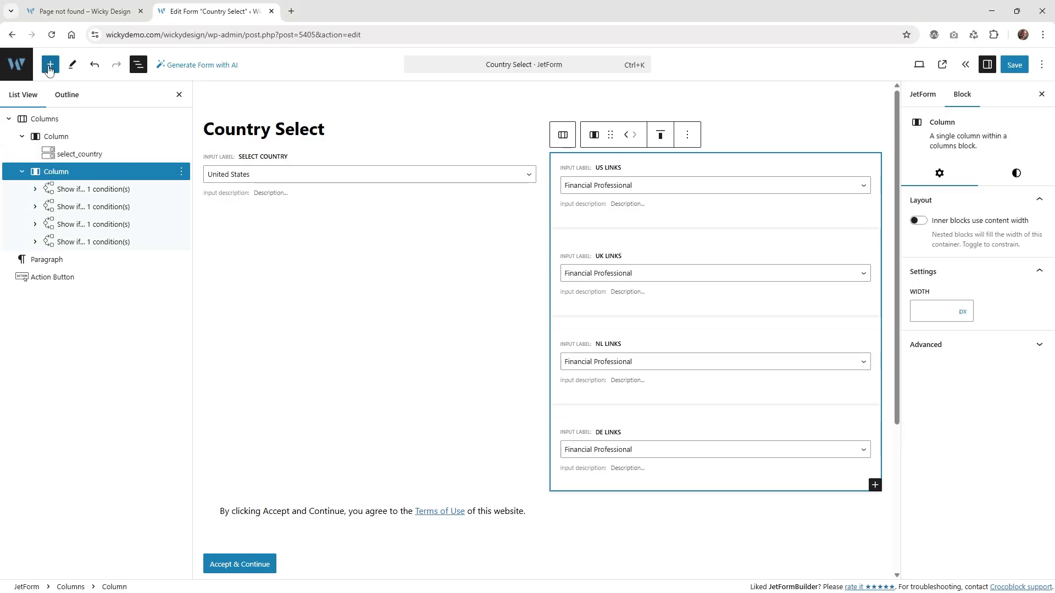
left_click(49, 66)
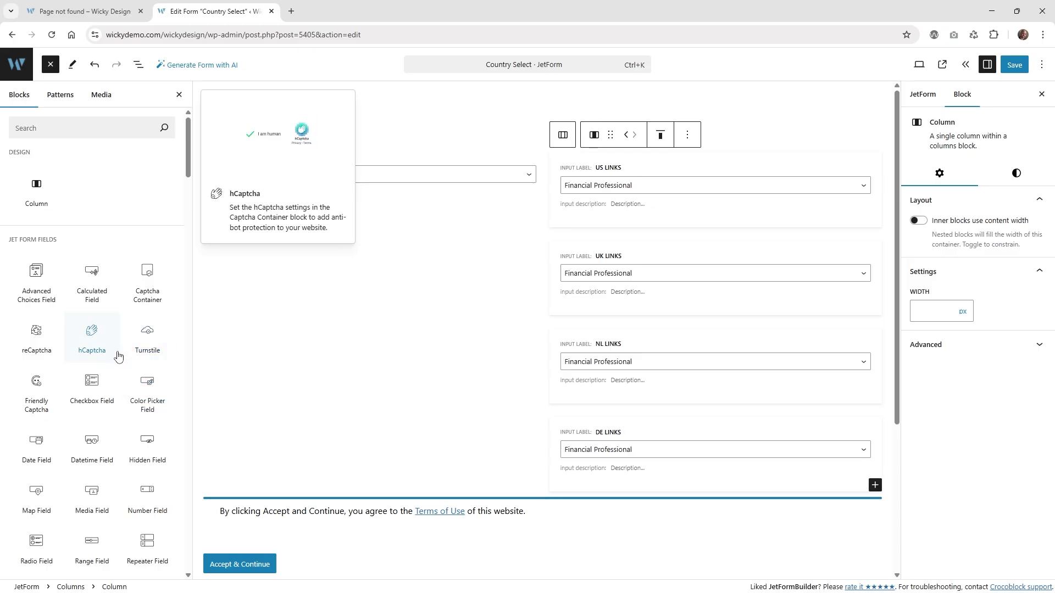
scroll(119, 358, "down", 7)
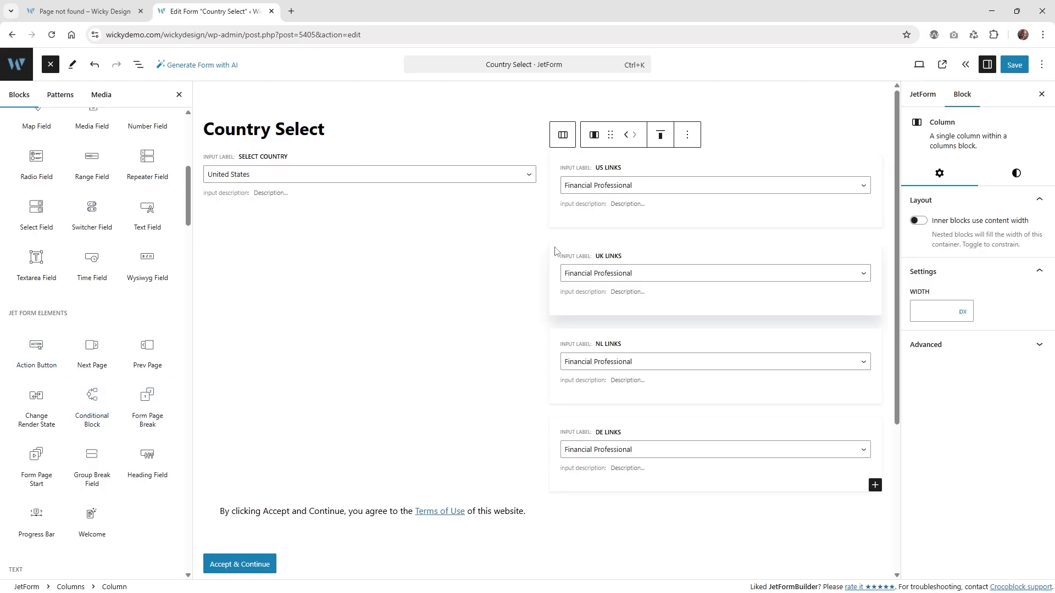
Reopen the block structure, select the us_links field inside the second column's first conditional block and review its label and form field name.
left_click(139, 65)
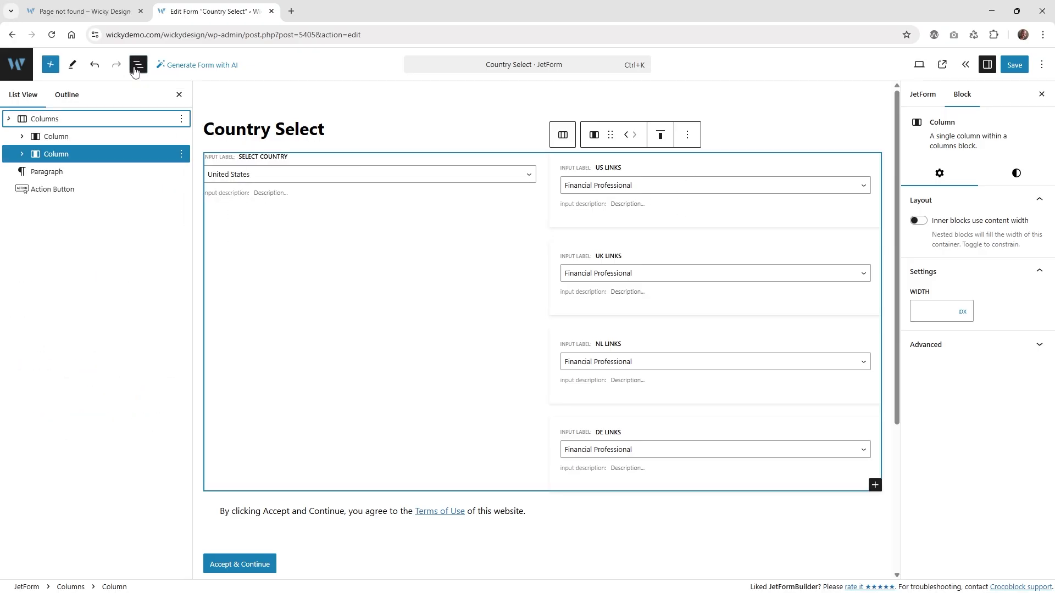
left_click(21, 154)
left_click(35, 172)
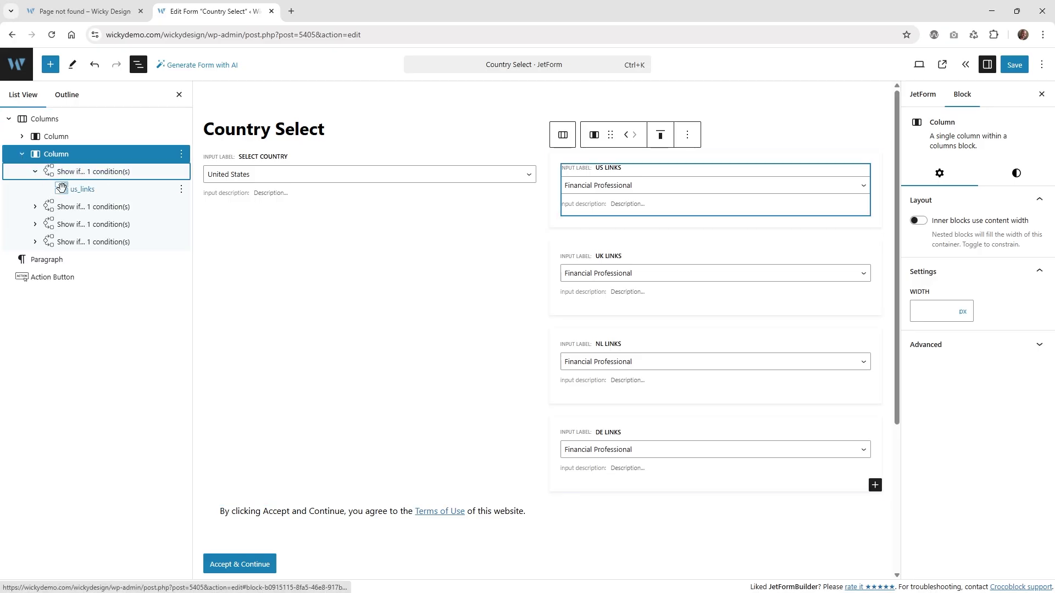
left_click(68, 190)
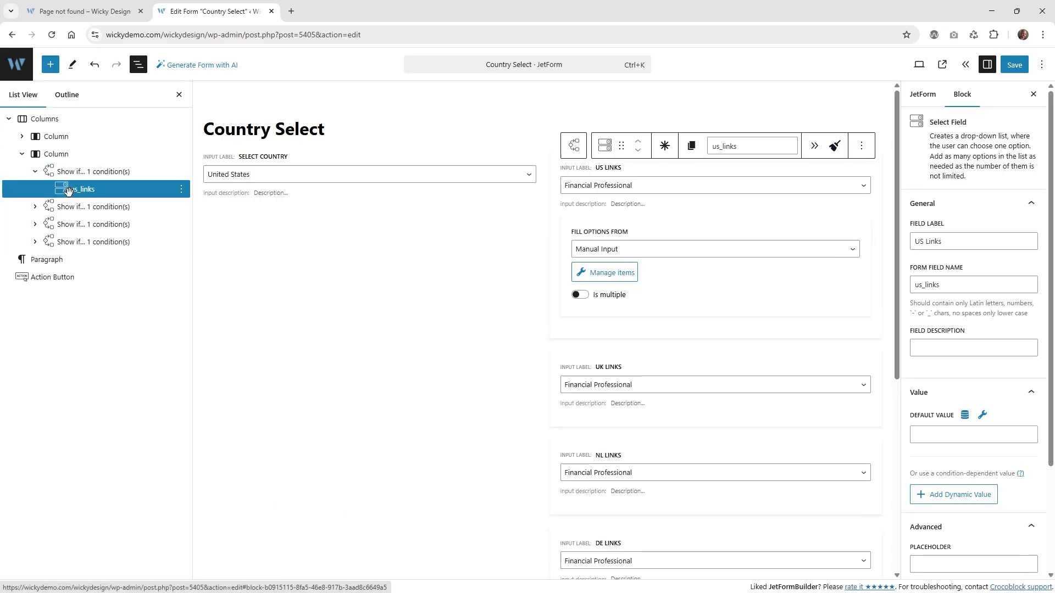
left_click(935, 247)
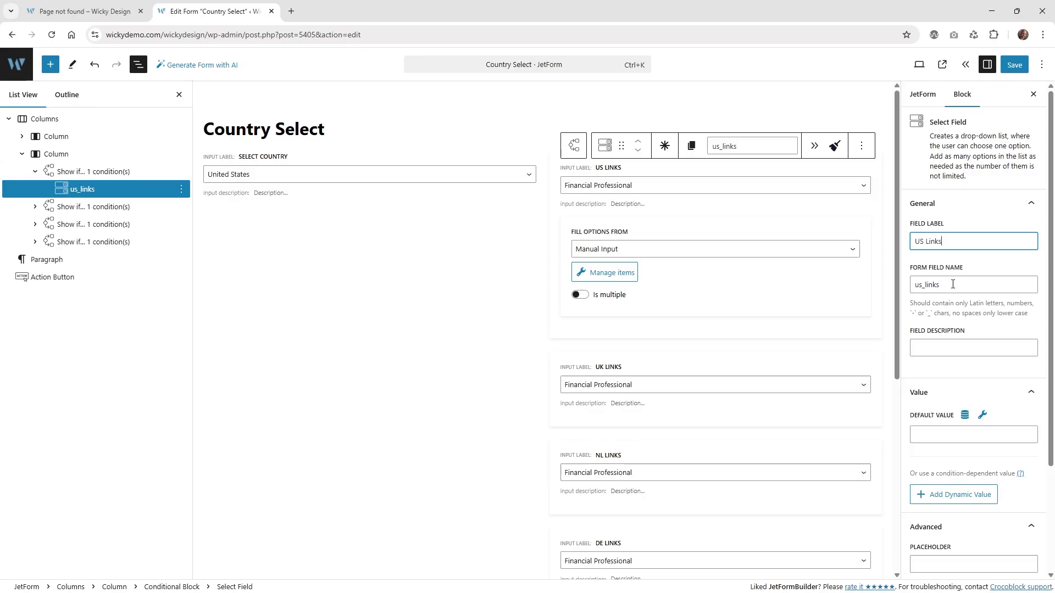
left_click(953, 284)
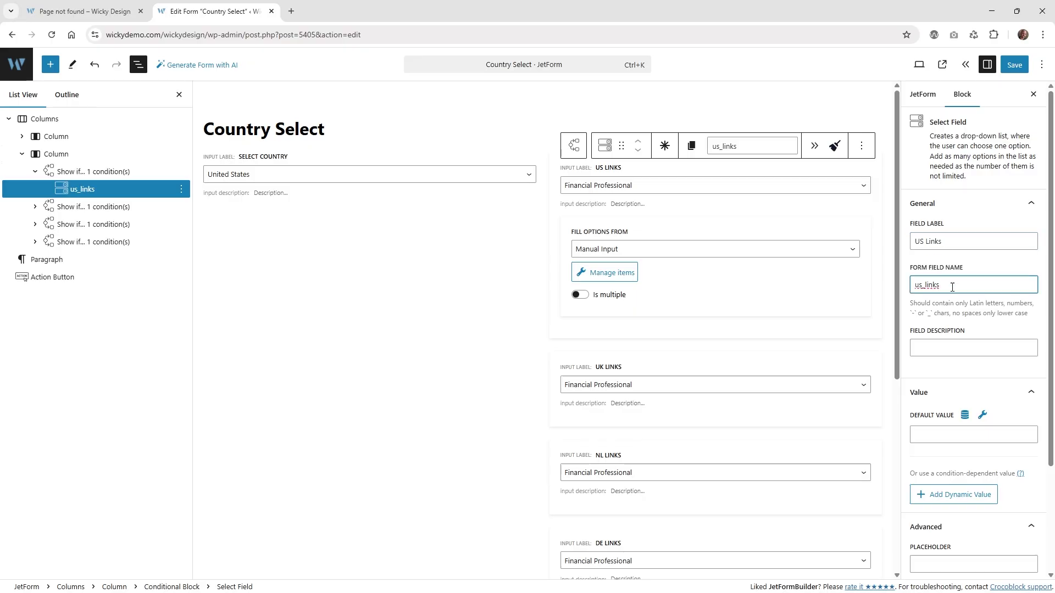
double_click(938, 285)
Open the US Links field's manual options and examine the labels and the Financial Professional option's URL value.
left_click(605, 273)
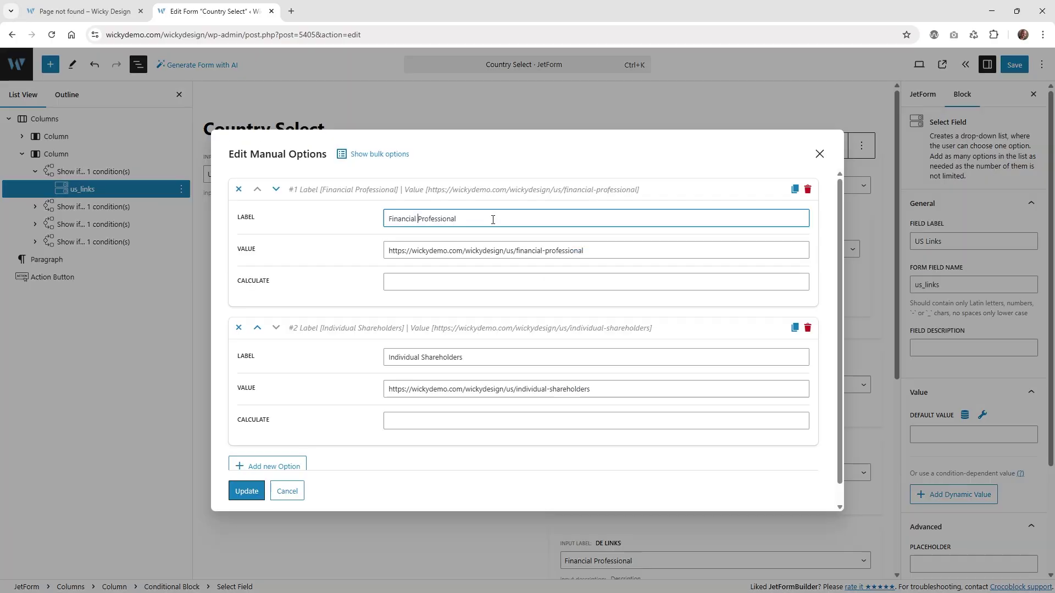
left_click_drag(493, 219, 368, 236)
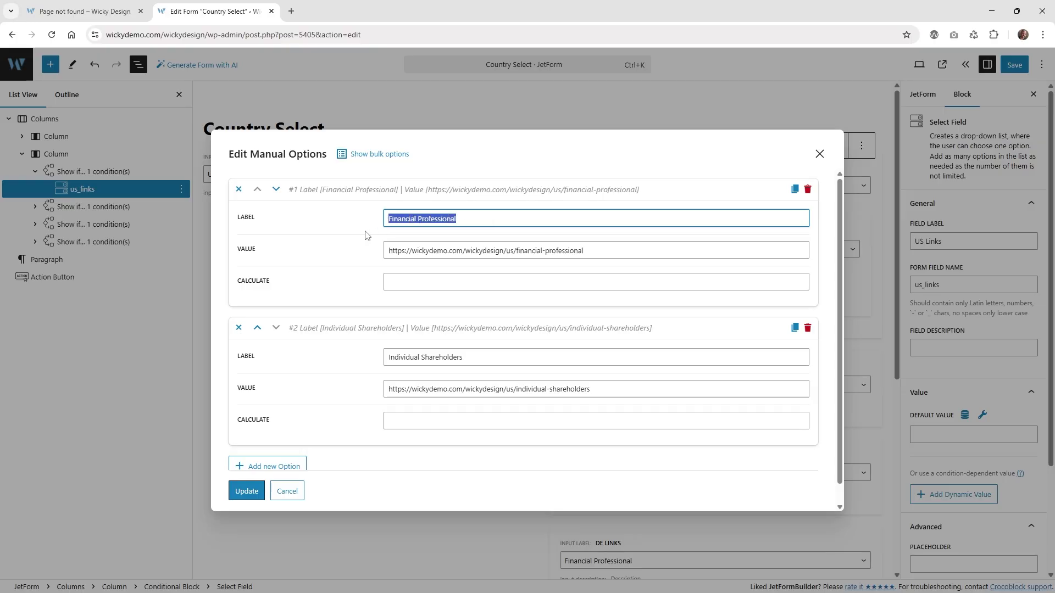
left_click(449, 358)
left_click_drag(583, 251, 363, 266)
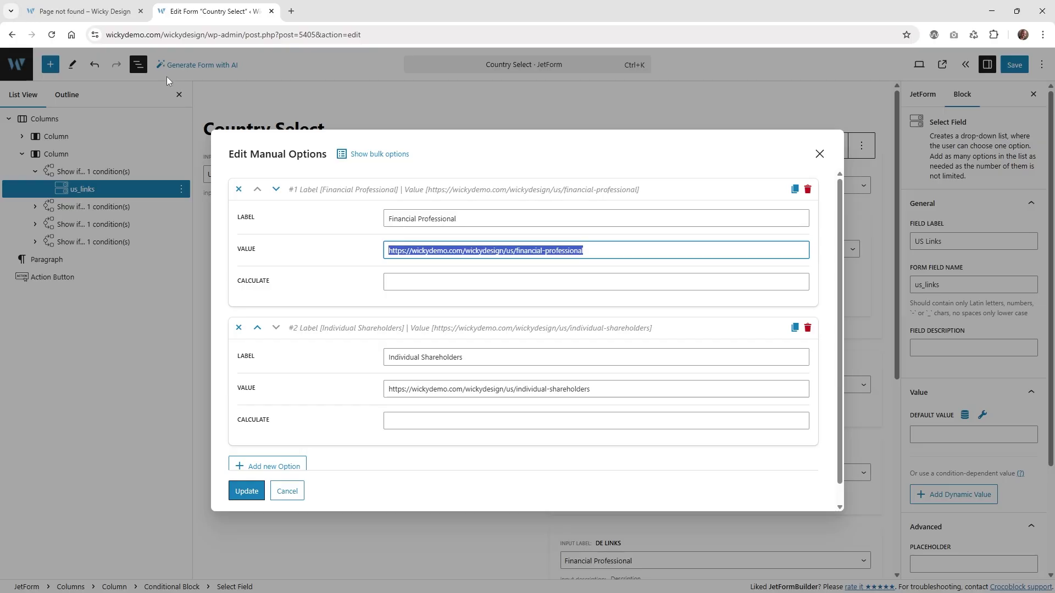
In the live popup, choose United States as the country and Financial Professional in US Links.
left_click(96, 6)
left_click(482, 378)
left_click(450, 407)
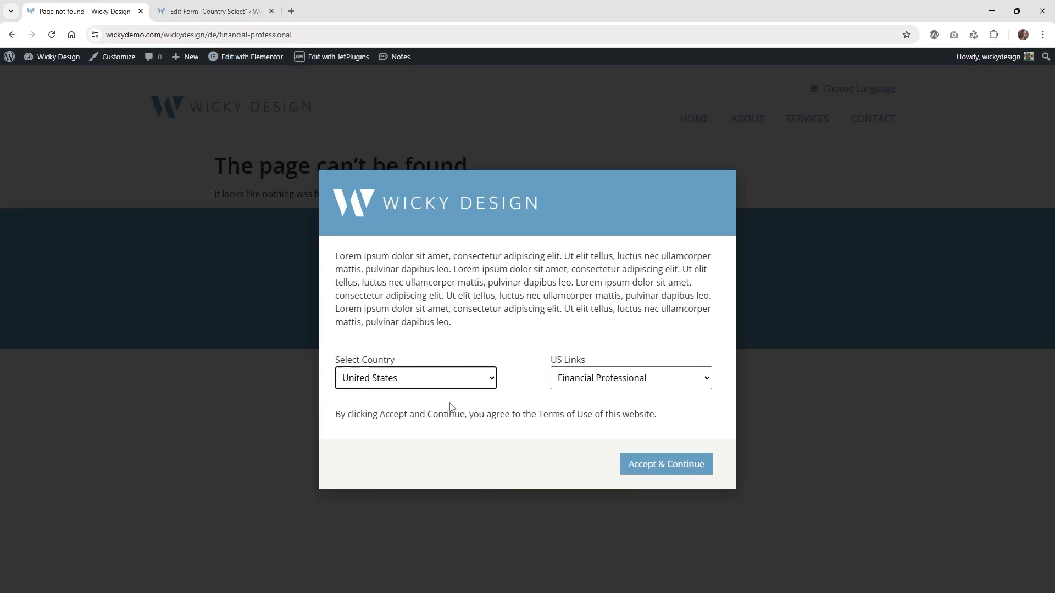
left_click(596, 382)
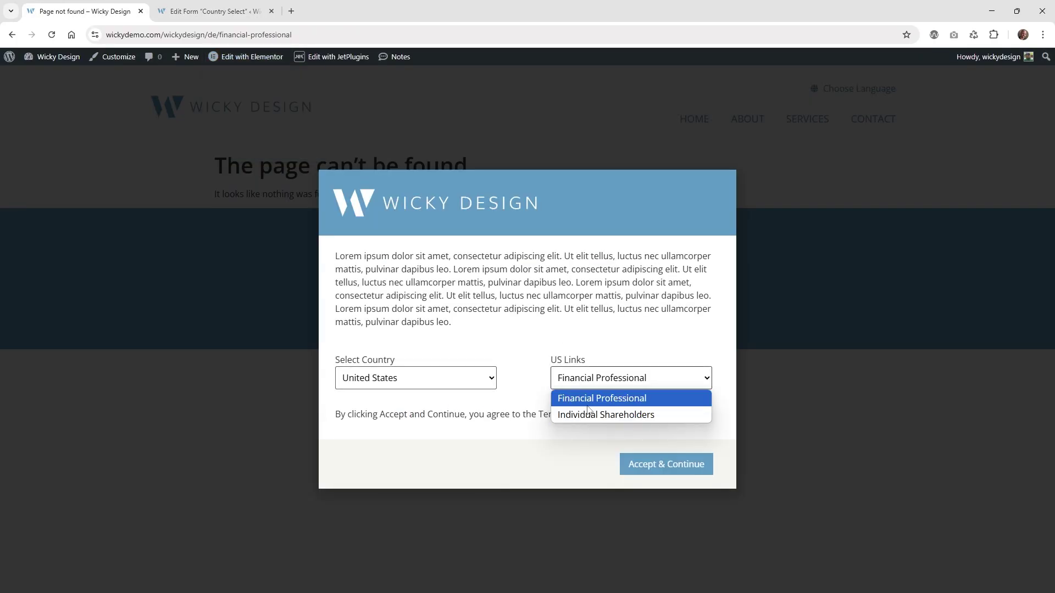
left_click(589, 403)
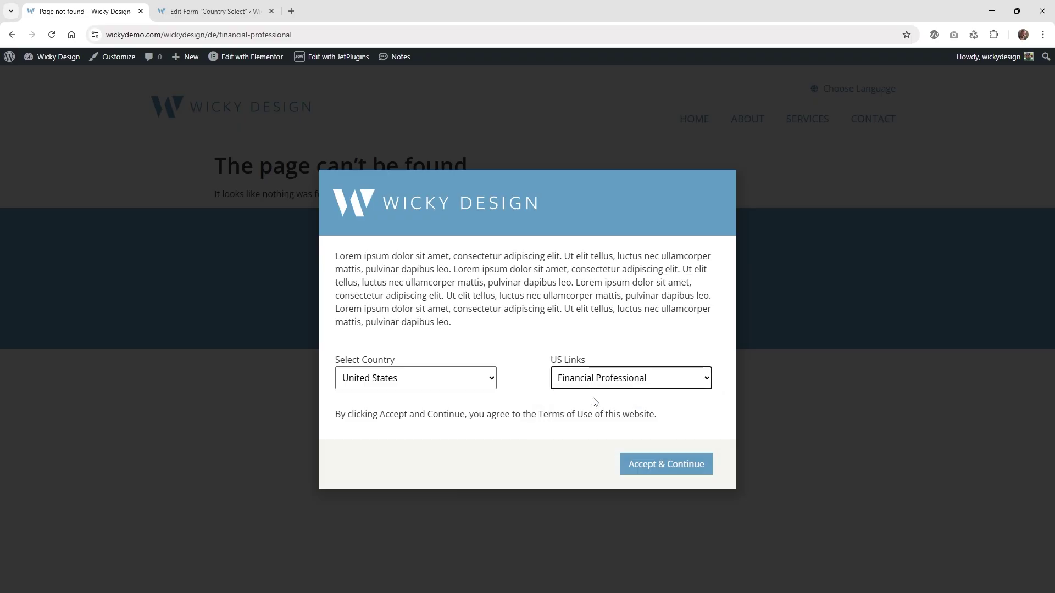
Return to the US Links manual options, review the URL values of both options and close them without changes.
left_click(212, 11)
left_click(440, 250)
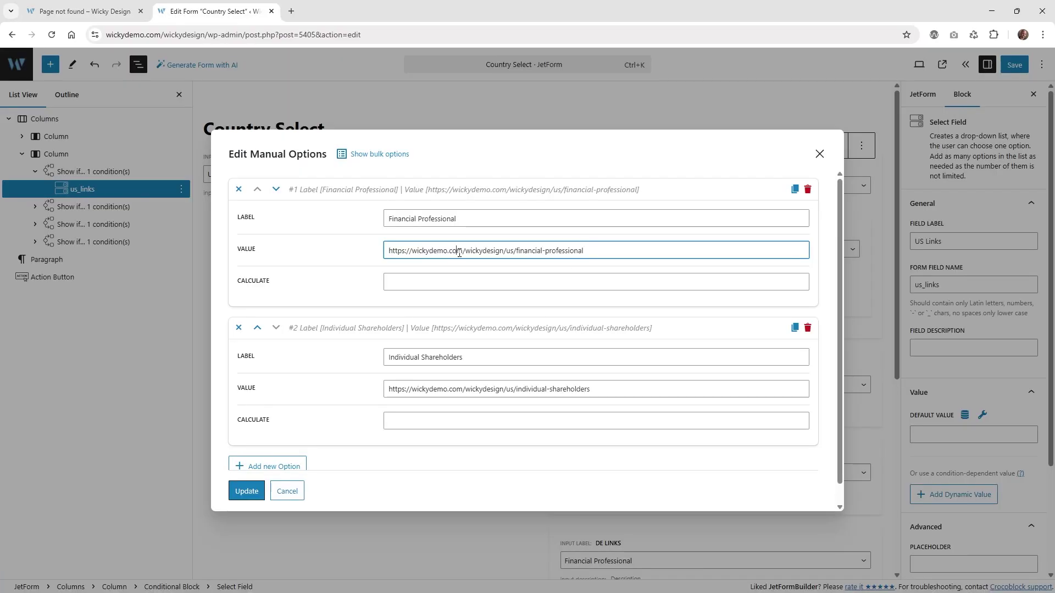
left_click_drag(585, 250, 356, 253)
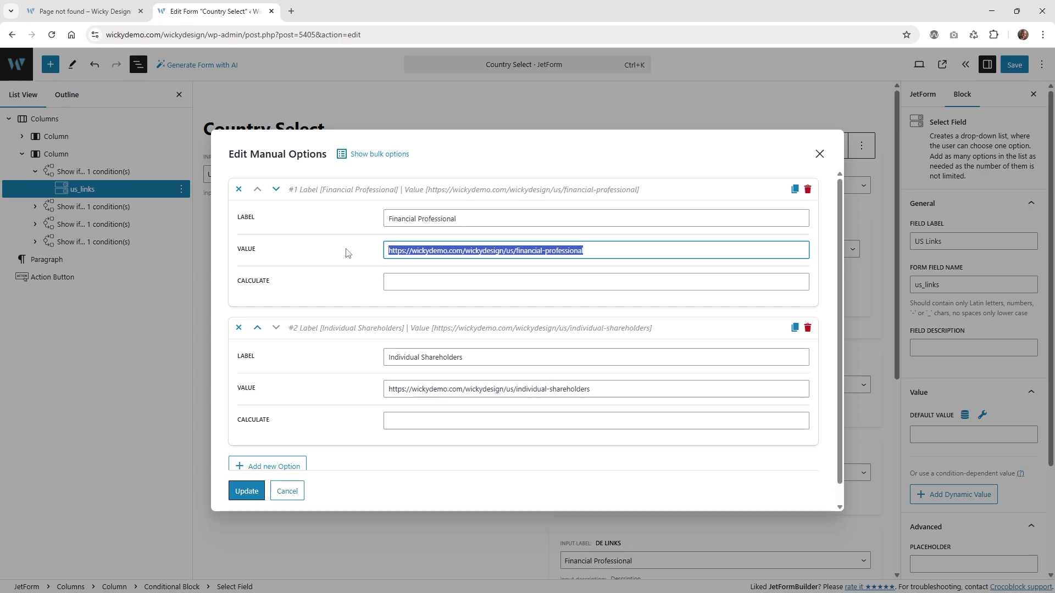
left_click(456, 244)
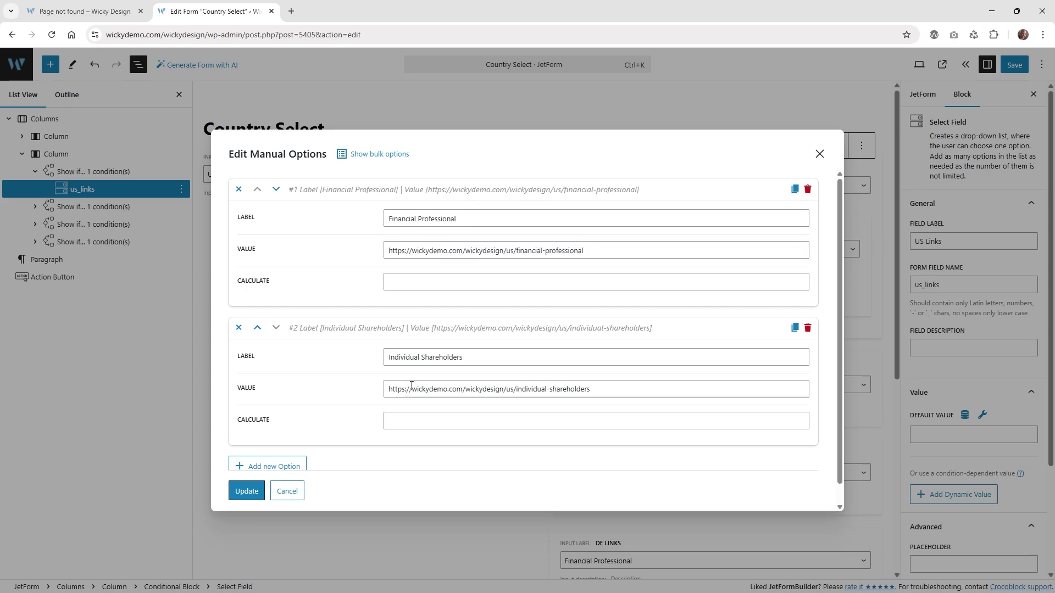
left_click(420, 356)
left_click(499, 389)
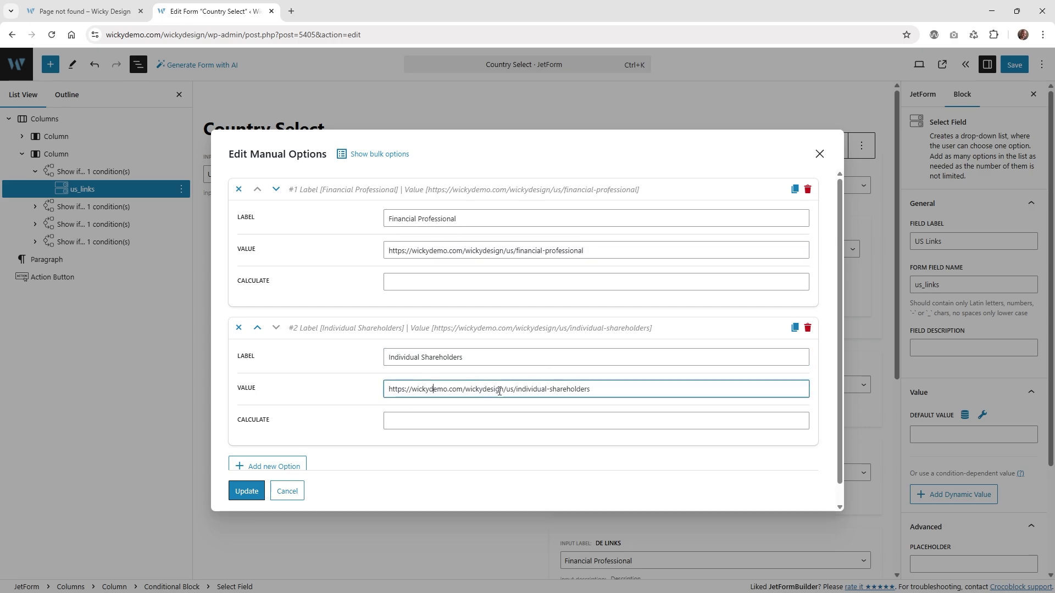
left_click(594, 390)
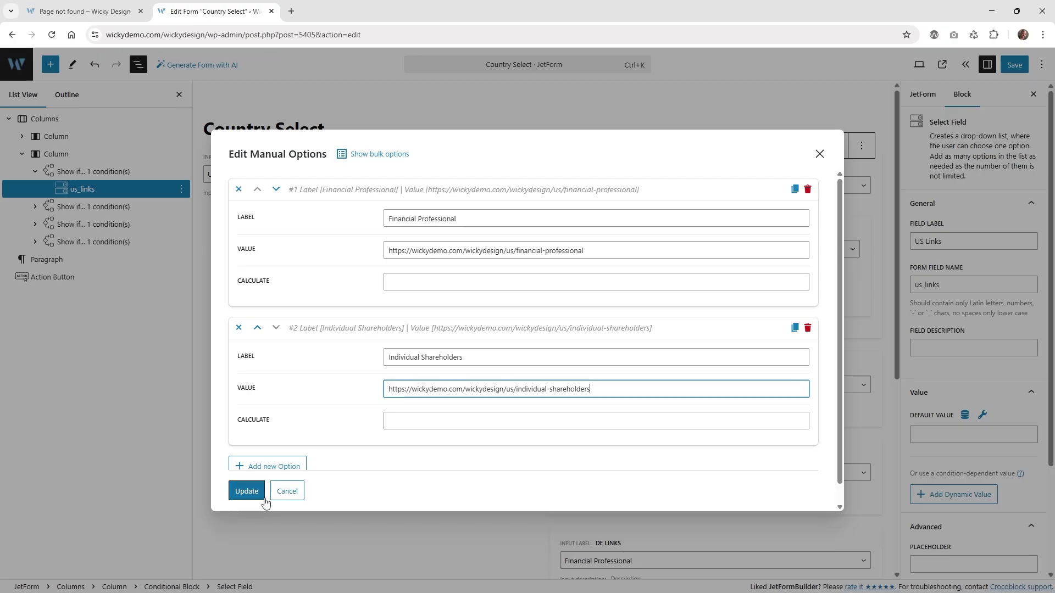
left_click(287, 492)
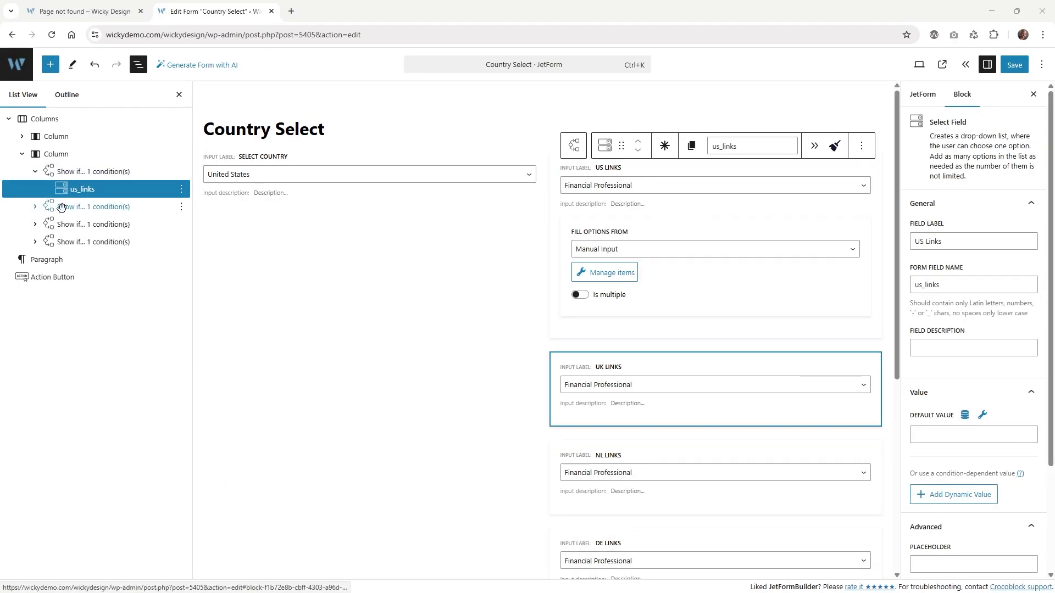
Expand the three remaining conditional blocks in the second column and examine the display condition of the block containing uk_links.
left_click(35, 207)
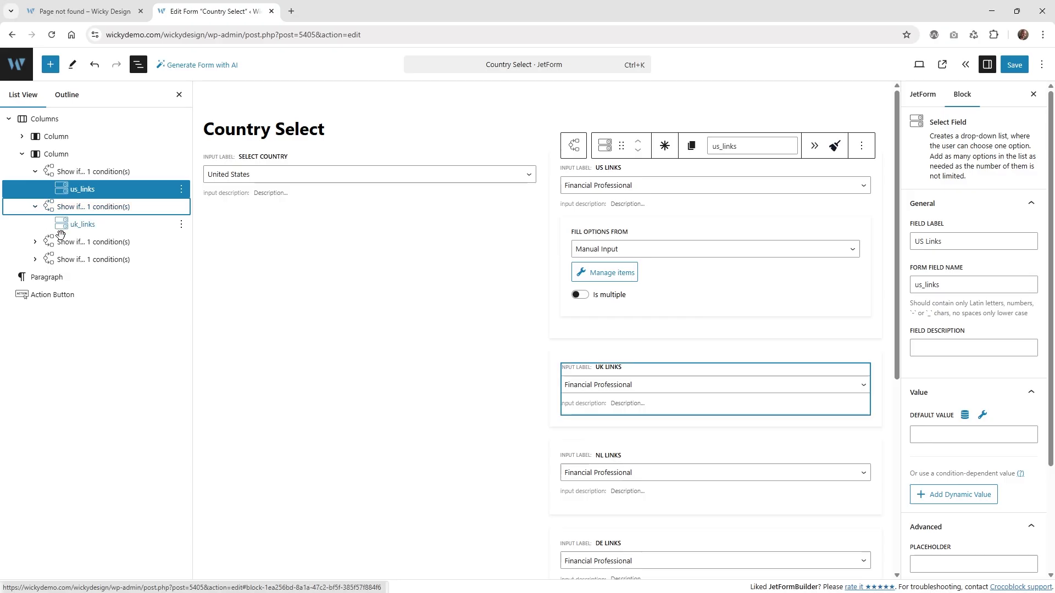
left_click(39, 242)
left_click(36, 278)
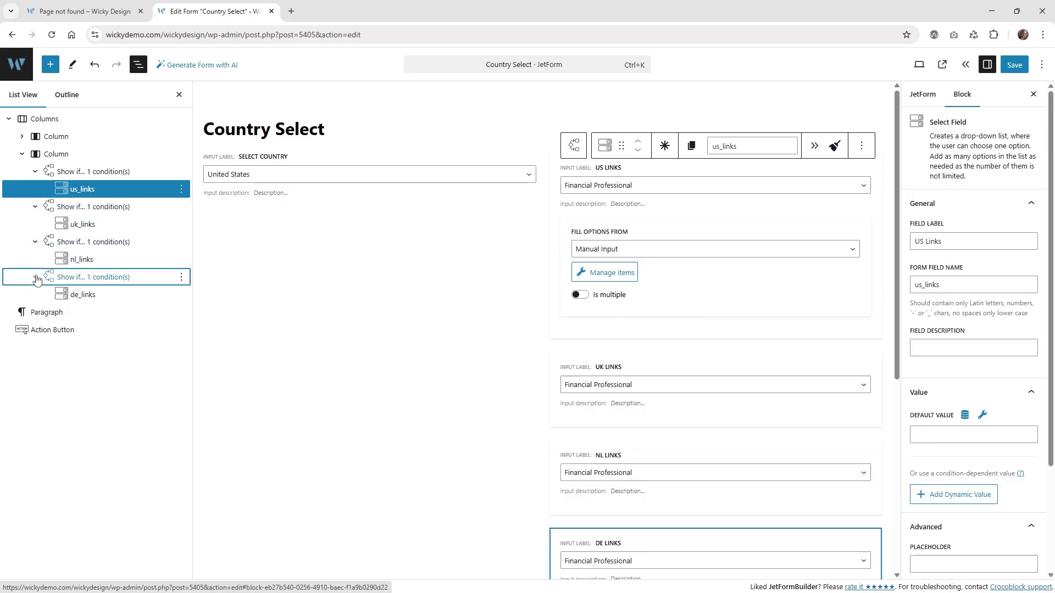
left_click(94, 208)
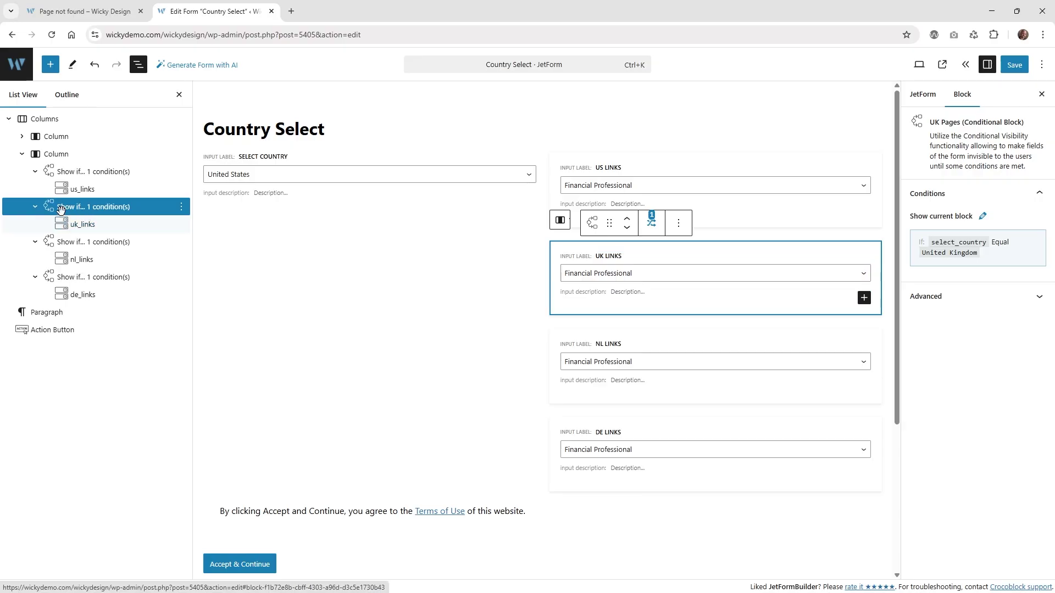
Select the uk_links field, examine the country segment in its manual options' URLs and close the options without changes.
left_click(100, 224)
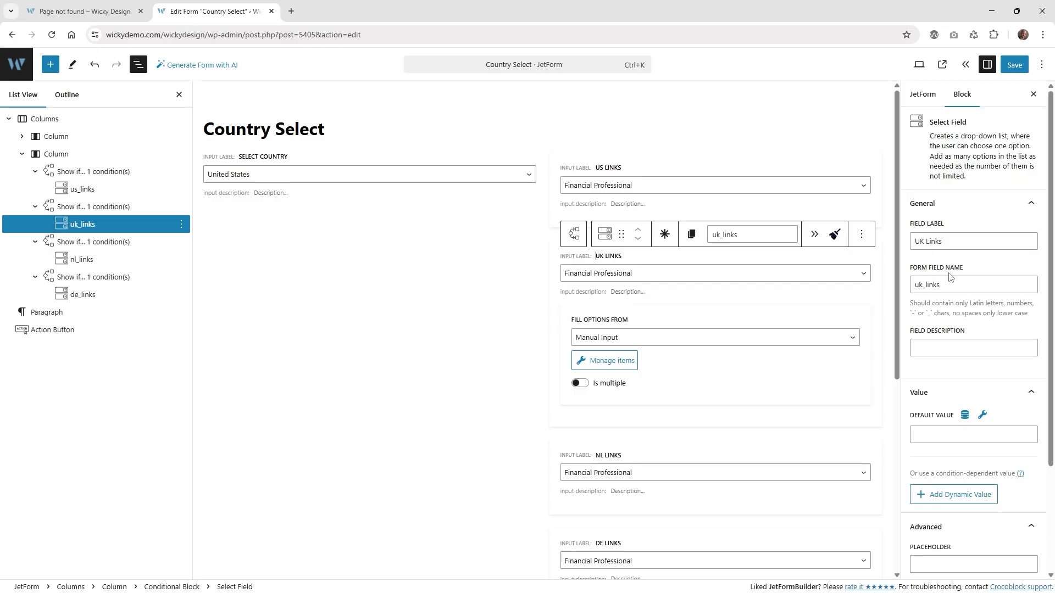
left_click(617, 361)
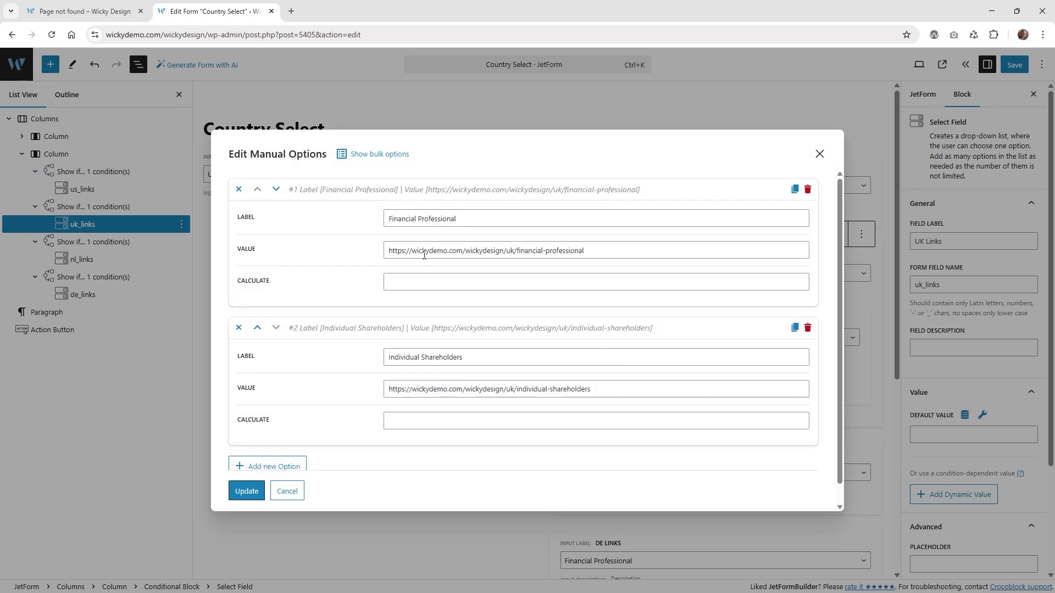
double_click(510, 253)
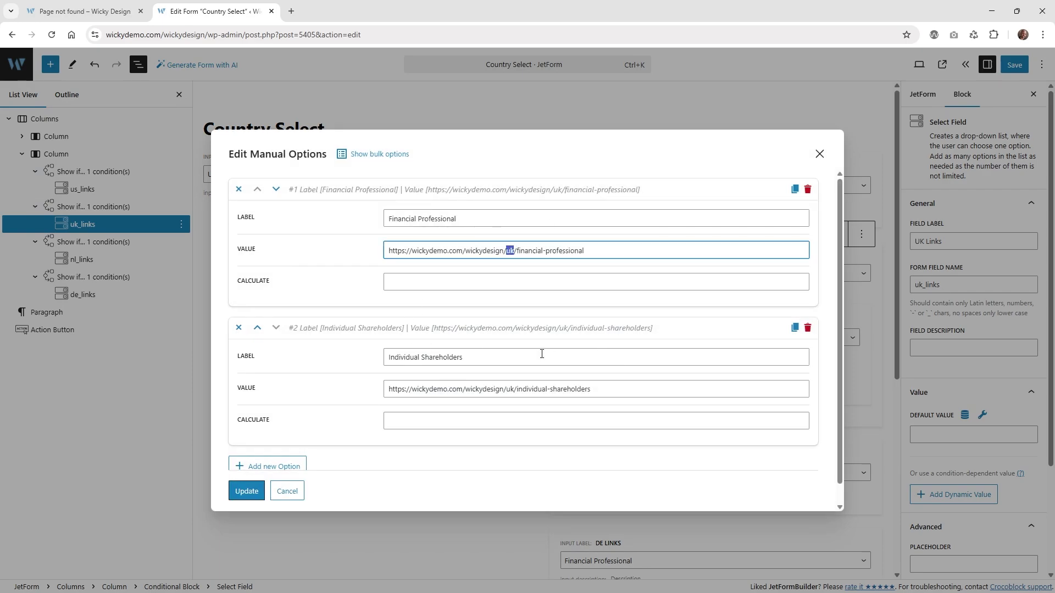
double_click(510, 390)
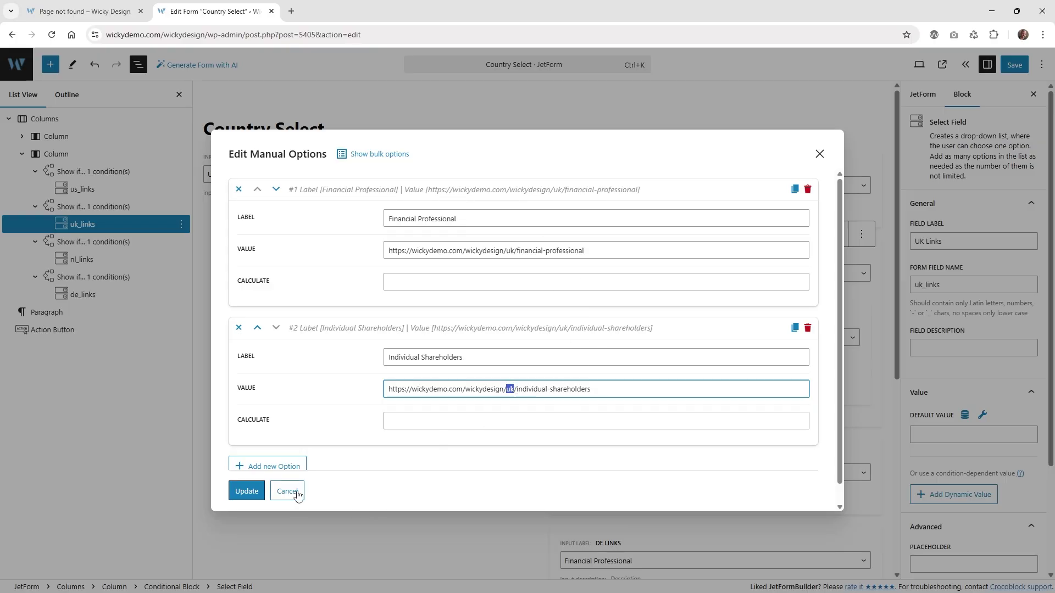
left_click(516, 390)
left_click(507, 251)
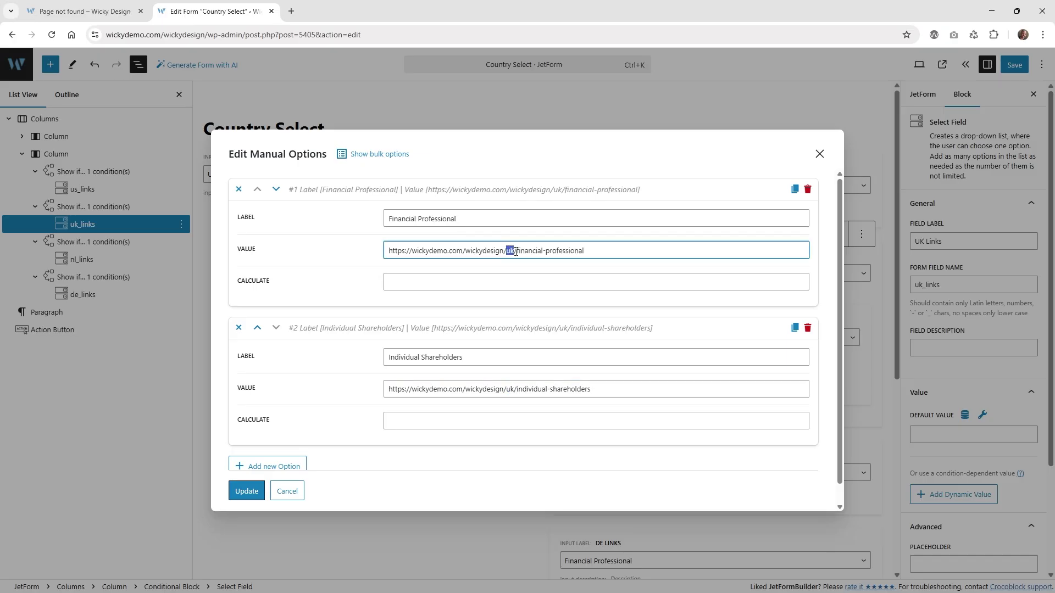
left_click(285, 492)
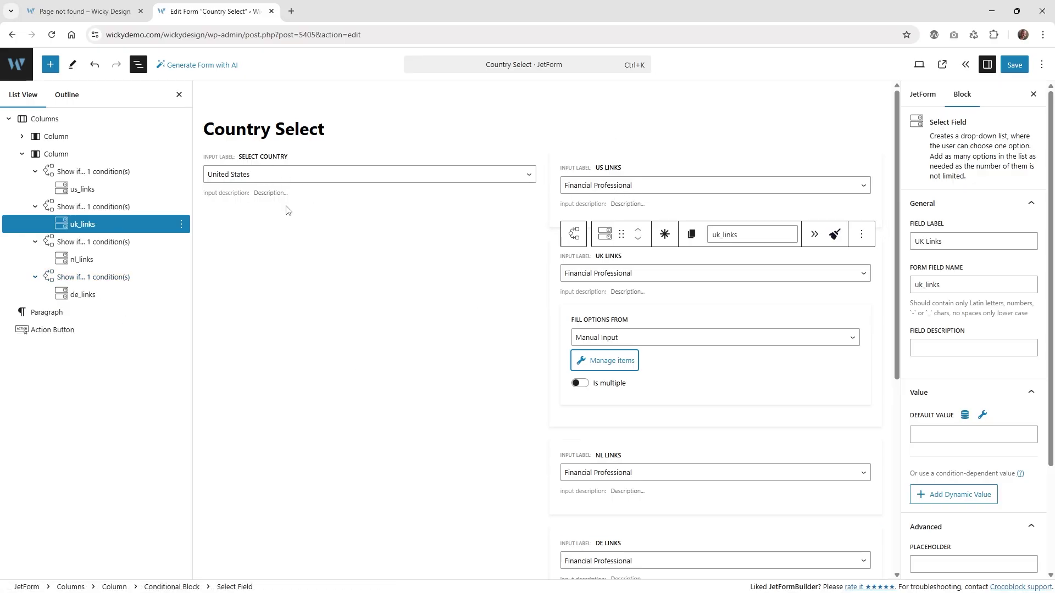
Open the display condition of the block containing us_links, review its function, field, operator and comparison value, and close it without changes.
left_click(86, 174)
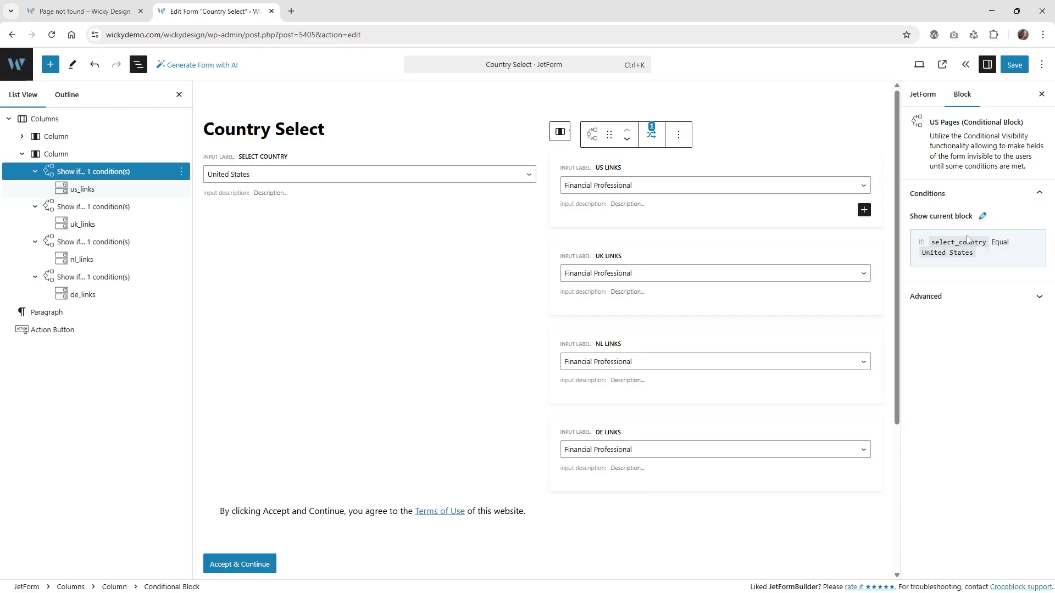
left_click(959, 251)
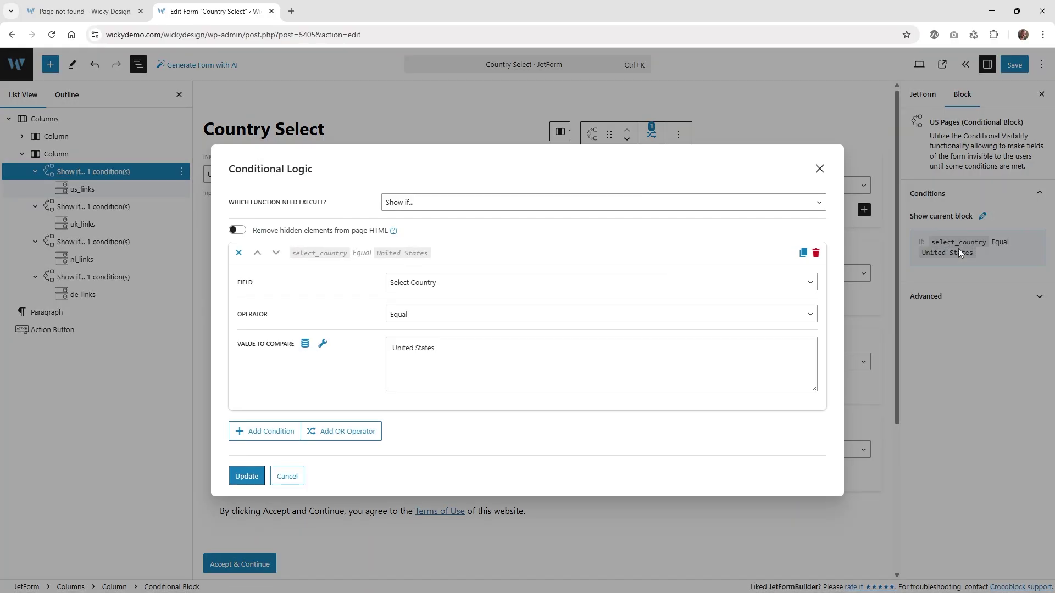
left_click(413, 207)
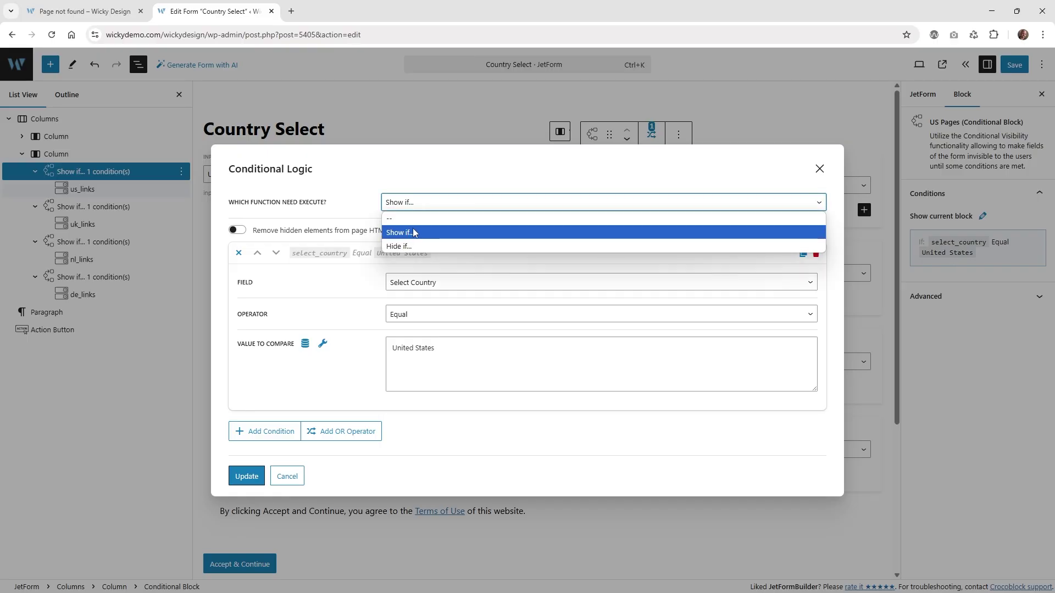
left_click(415, 233)
left_click(427, 283)
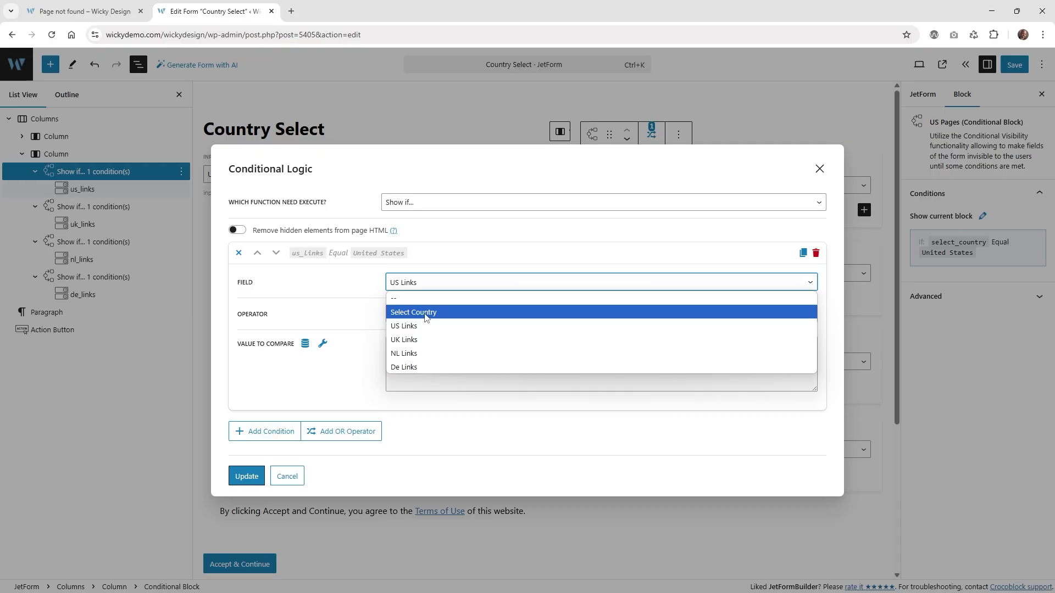
left_click(434, 314)
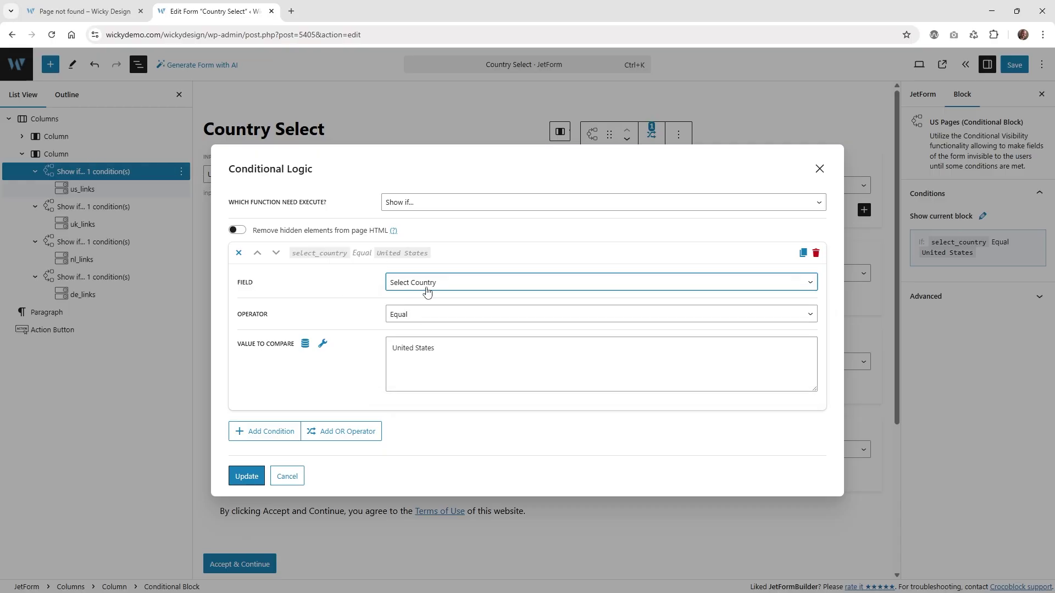
left_click(427, 314)
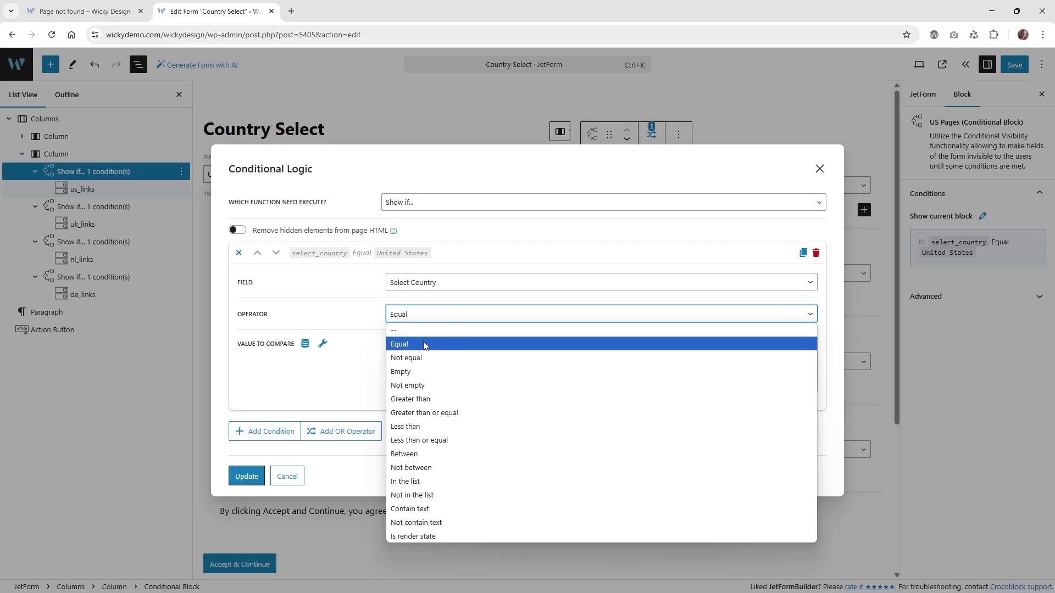
left_click(424, 343)
left_click(424, 344)
left_click_drag(439, 349, 387, 352)
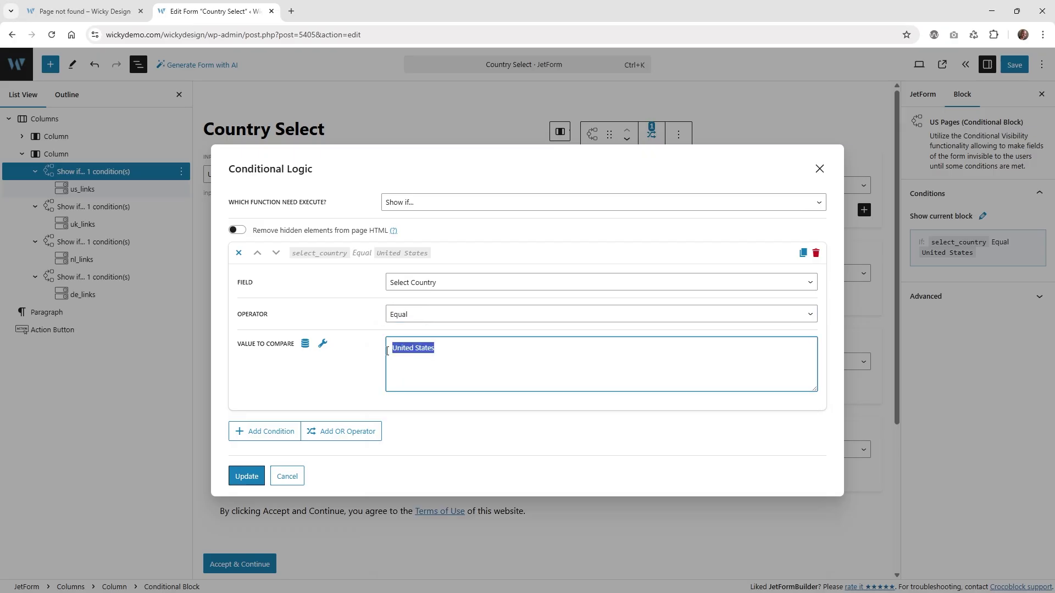
left_click(296, 480)
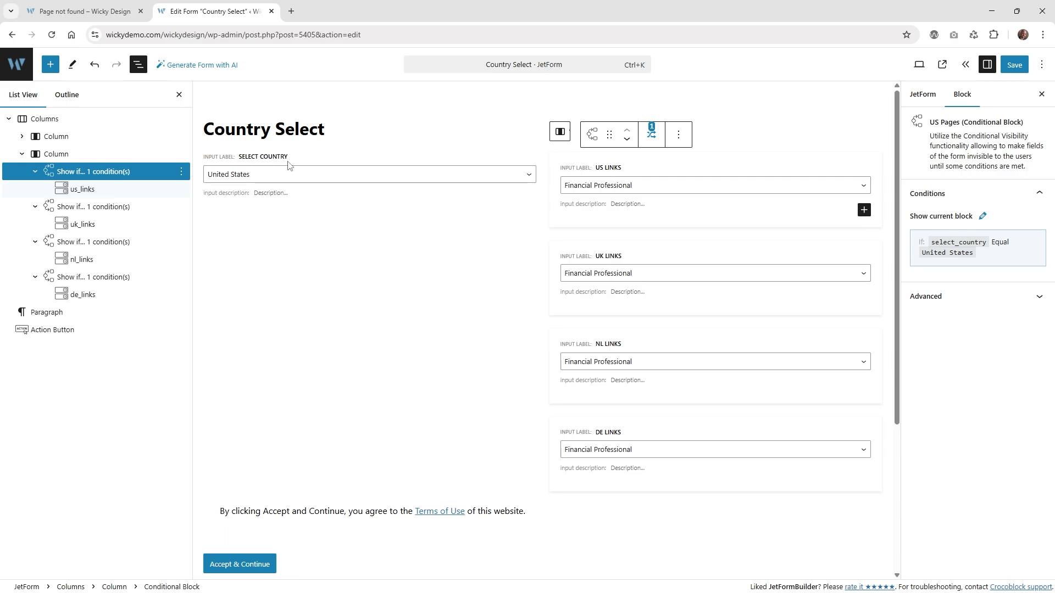
Select the Select Country field, review the values of its United States and United Kingdom manual options and close them without changes.
left_click(306, 162)
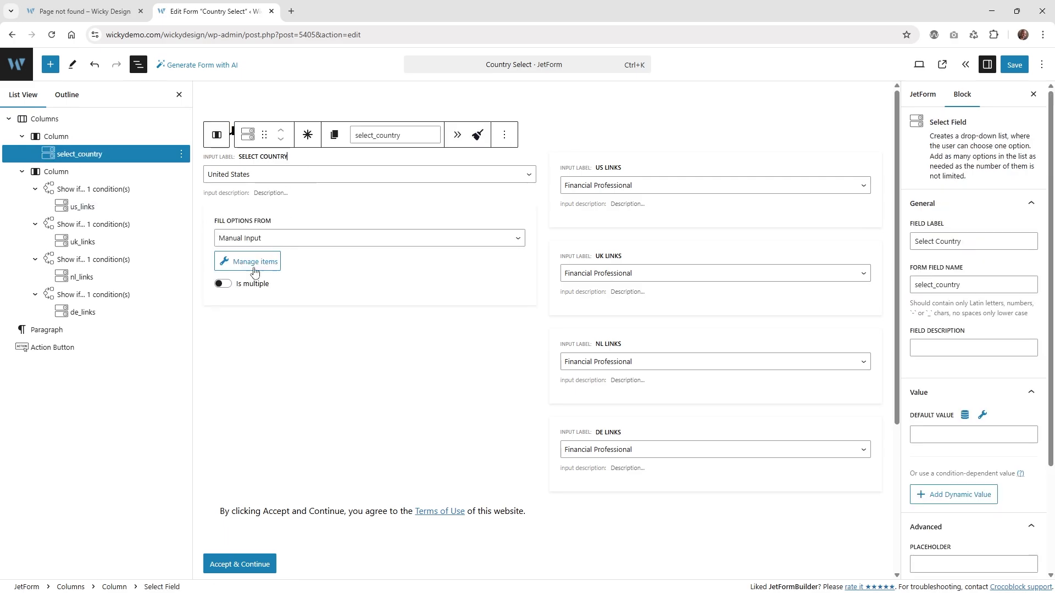
left_click(252, 264)
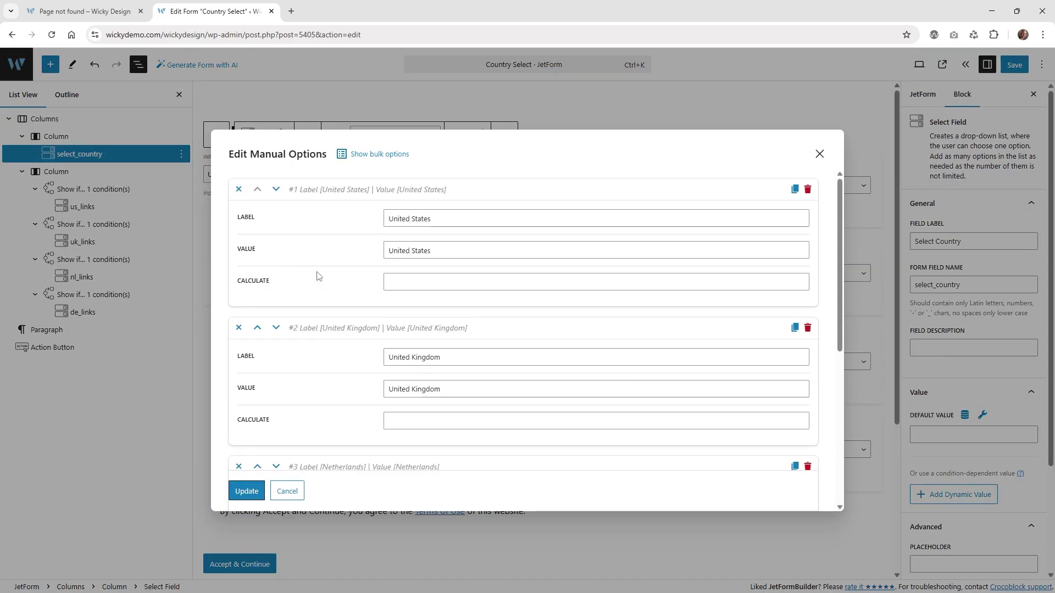
left_click(419, 248)
key("ctrl+a")
left_click(440, 389)
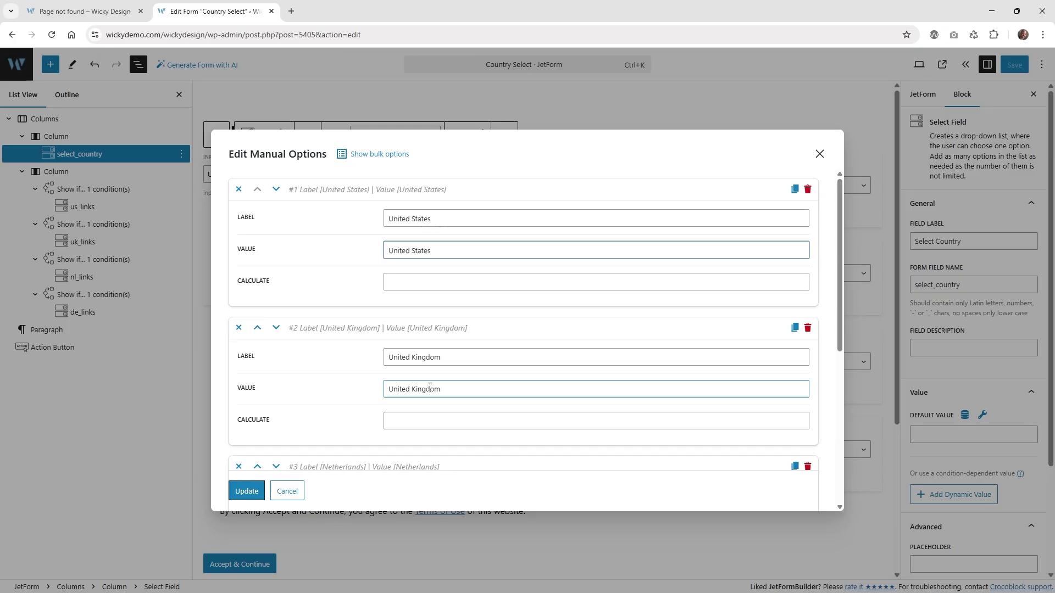
left_click_drag(441, 389, 374, 392)
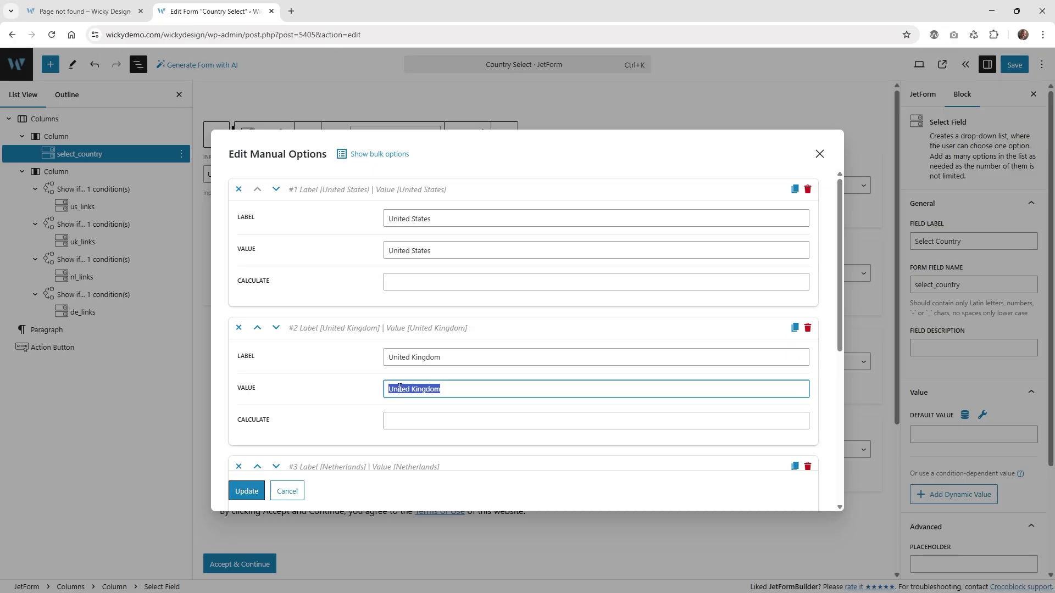
left_click(288, 491)
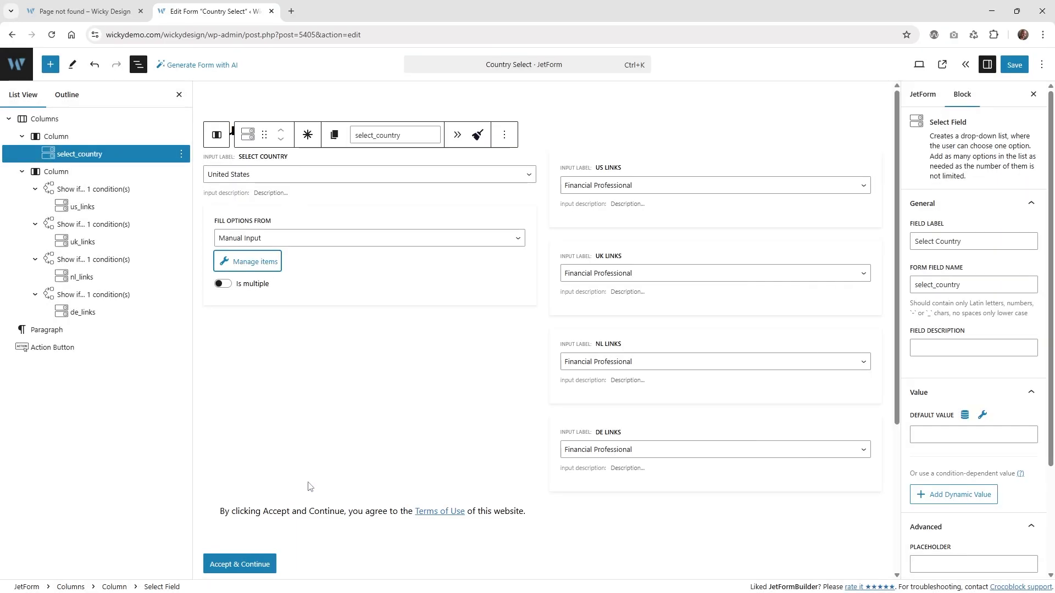
Open the display condition of the block containing uk_links, review its field, operator and comparison value, and close it without changes.
left_click(91, 228)
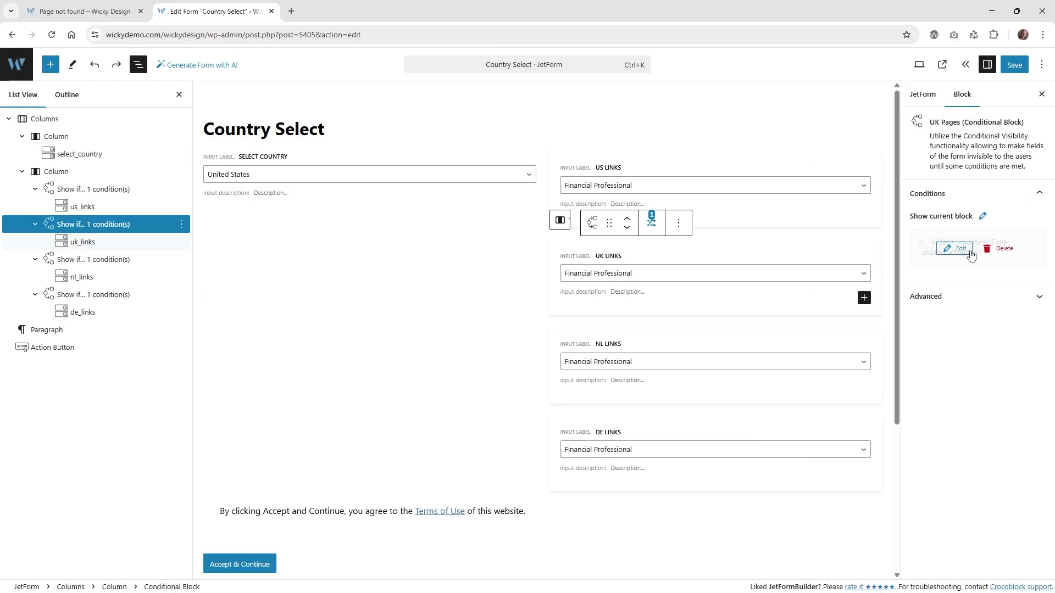
left_click(960, 250)
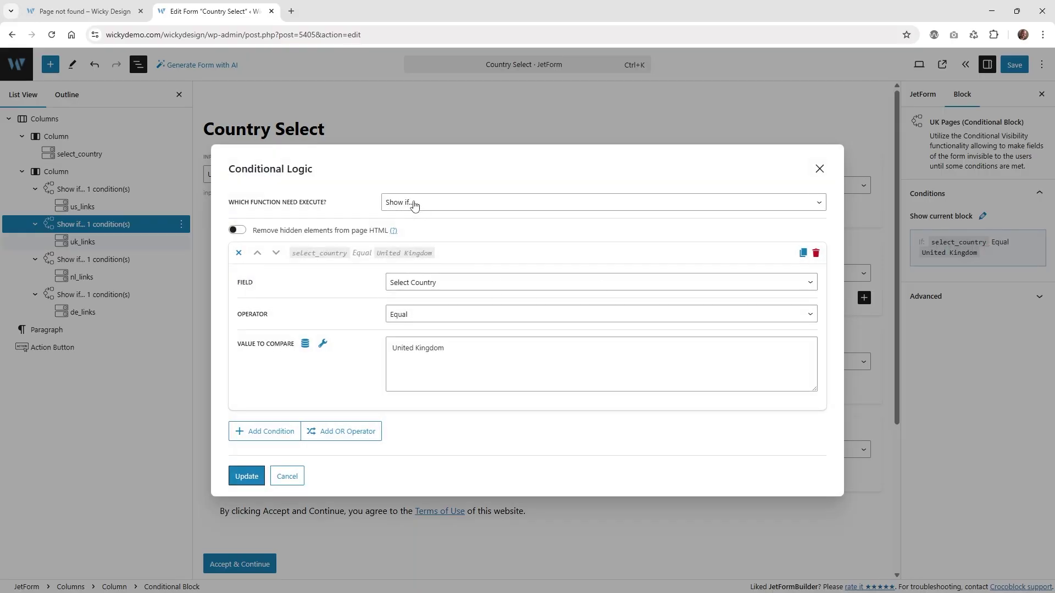
left_click(432, 284)
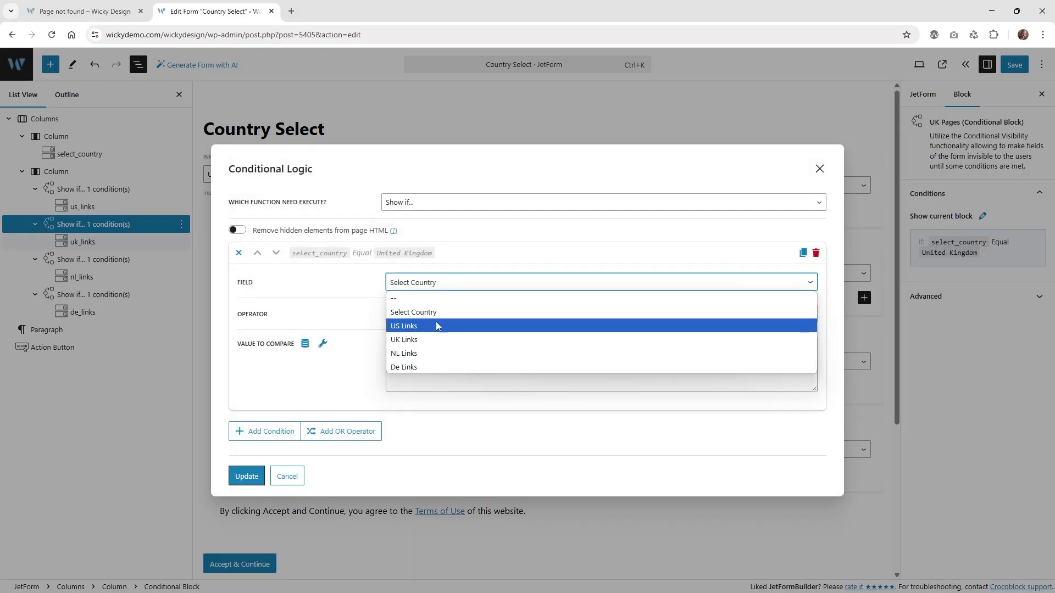
left_click(433, 314)
left_click(425, 315)
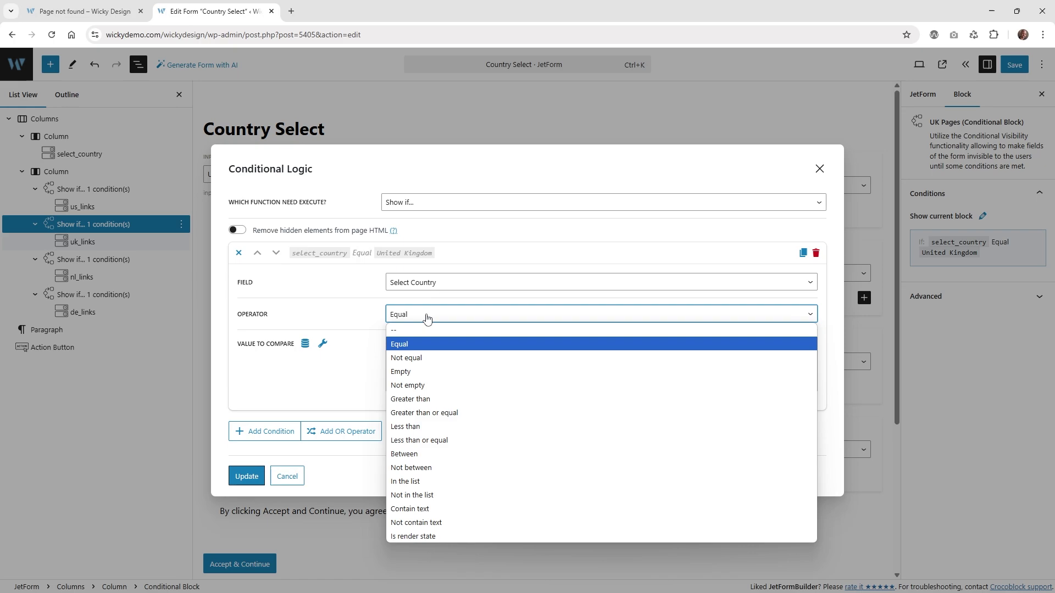
left_click(426, 344)
triple_click(432, 348)
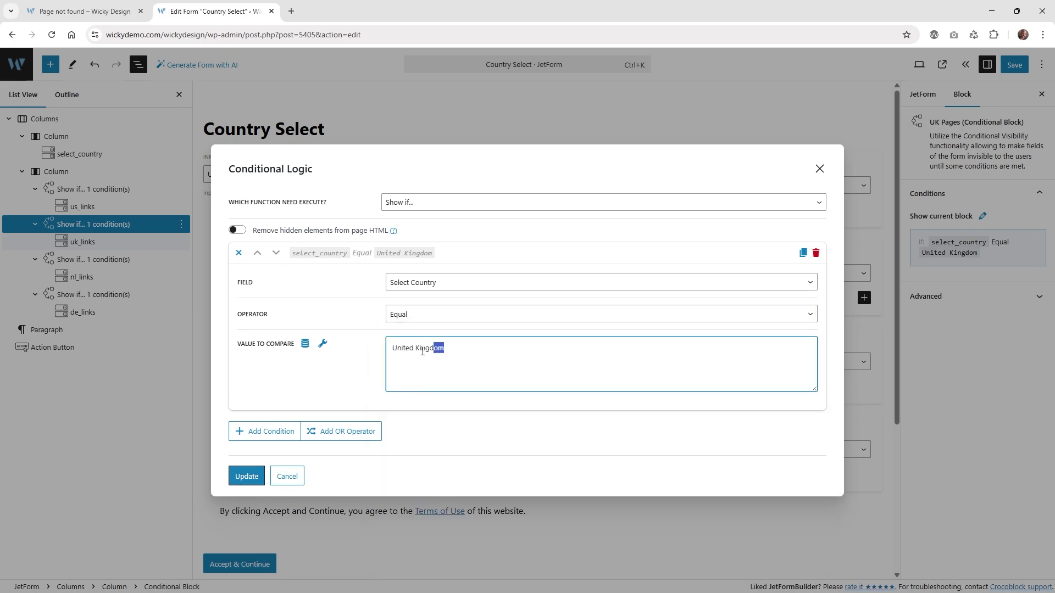
left_click(292, 476)
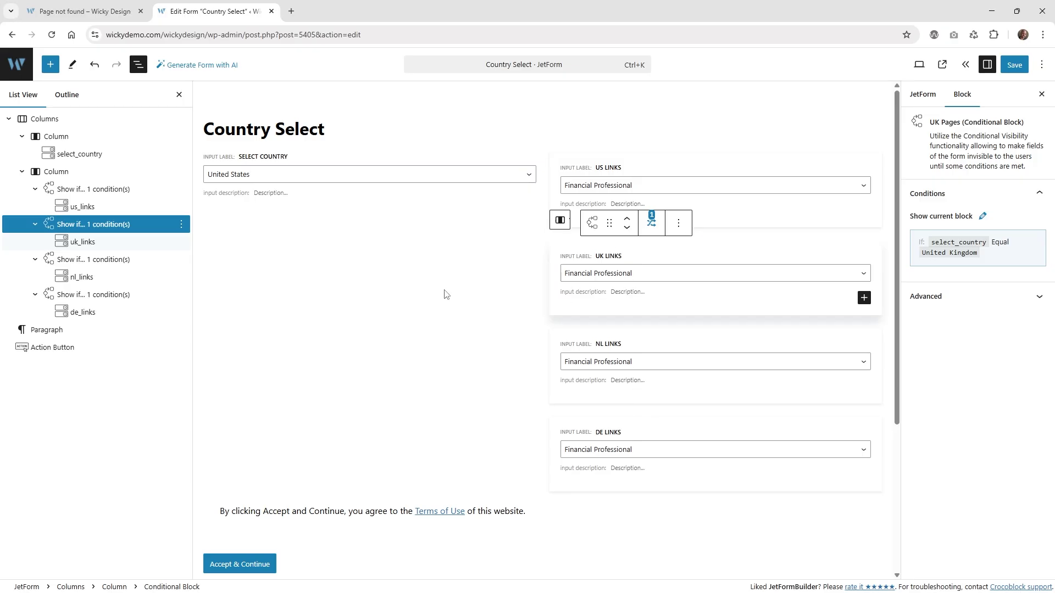
Review the display conditions of the blocks containing nl_links and de_links, closing each without changes.
left_click(106, 258)
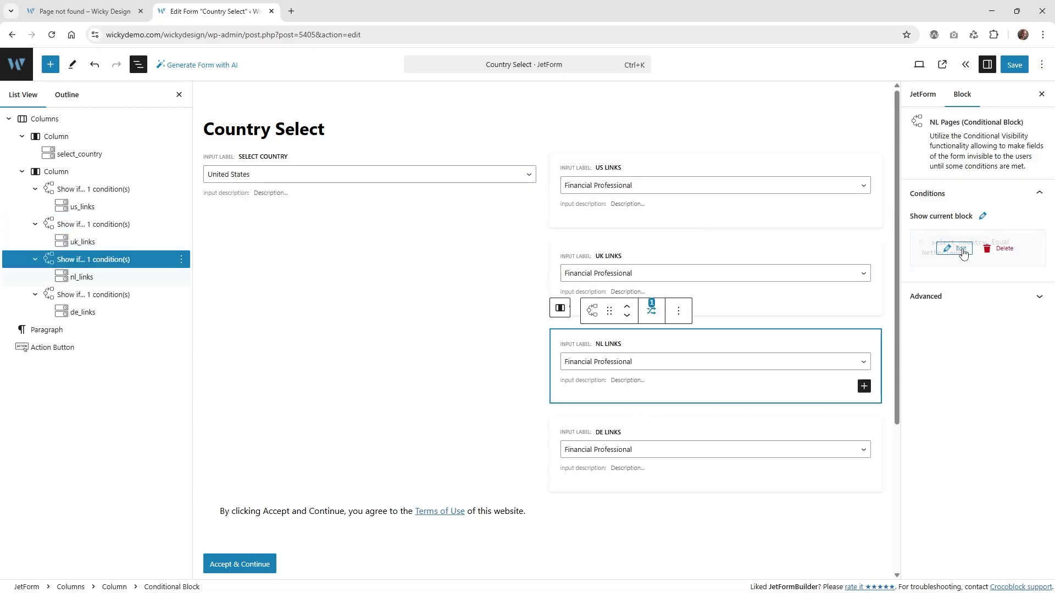
left_click(960, 249)
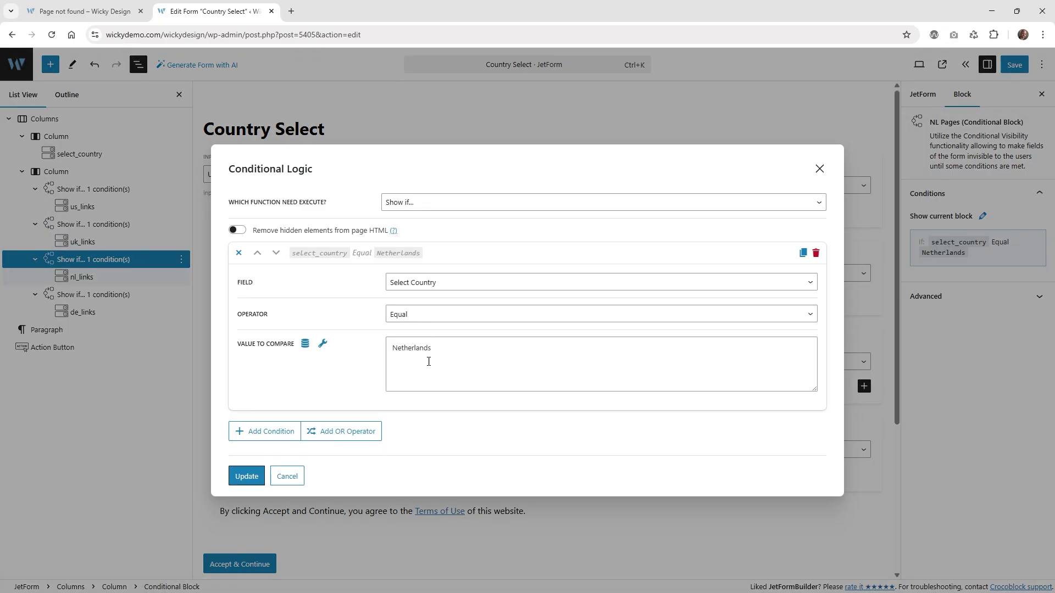
left_click(287, 476)
left_click(99, 311)
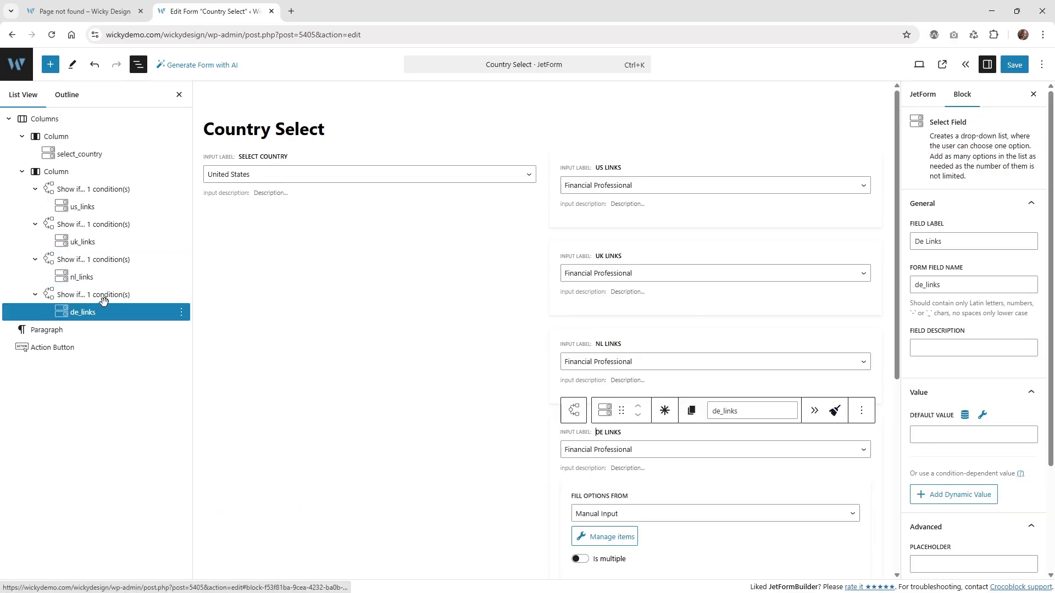
left_click(132, 295)
left_click(960, 248)
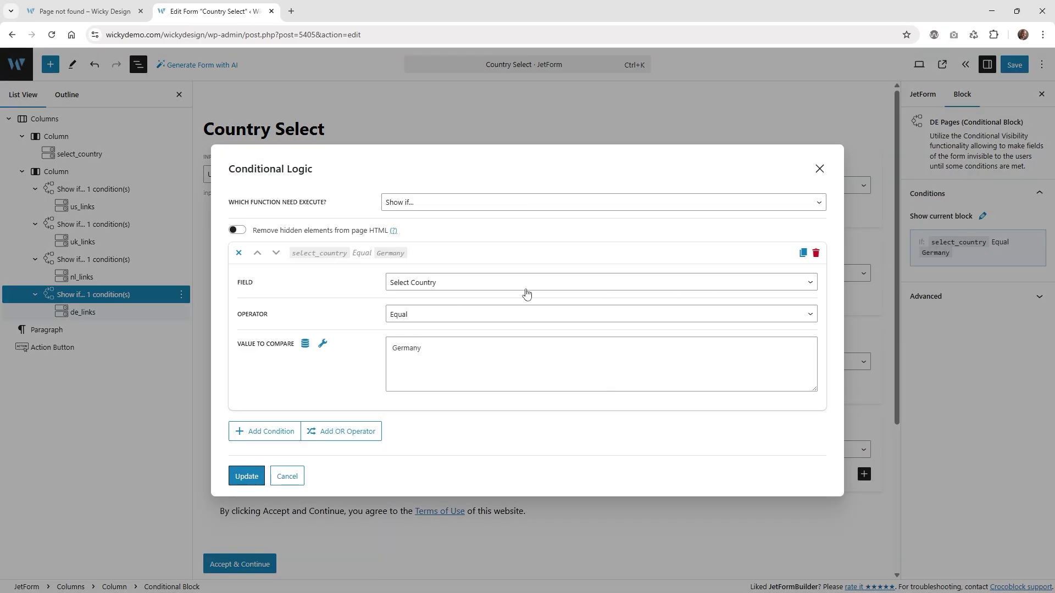
left_click(287, 477)
Select the Terms of Use paragraph, examine its padding settings and compare its placement with the live popup before returning to the form editor.
left_click(72, 330)
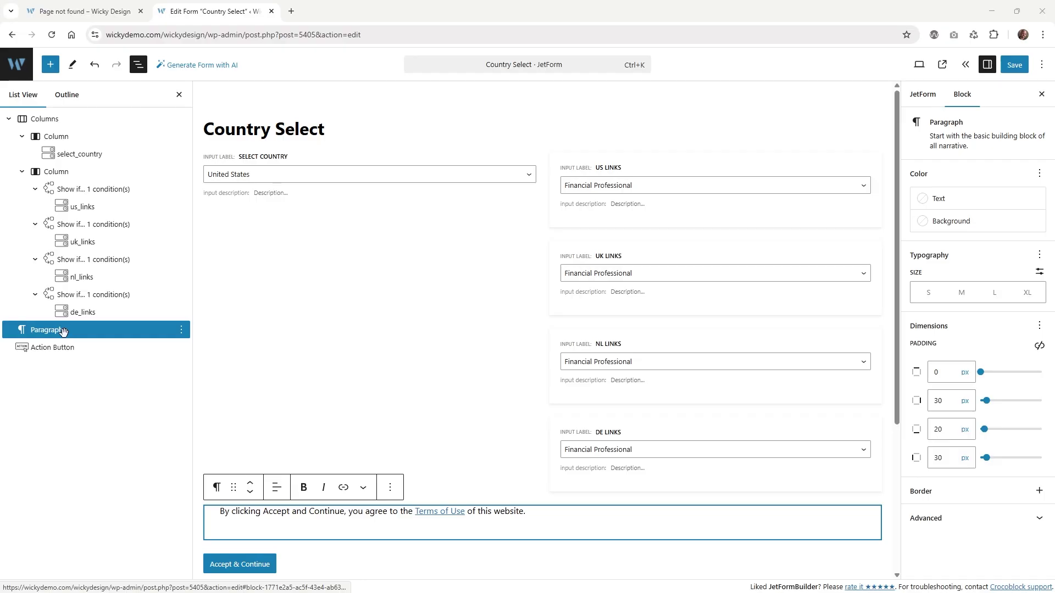
left_click(63, 331)
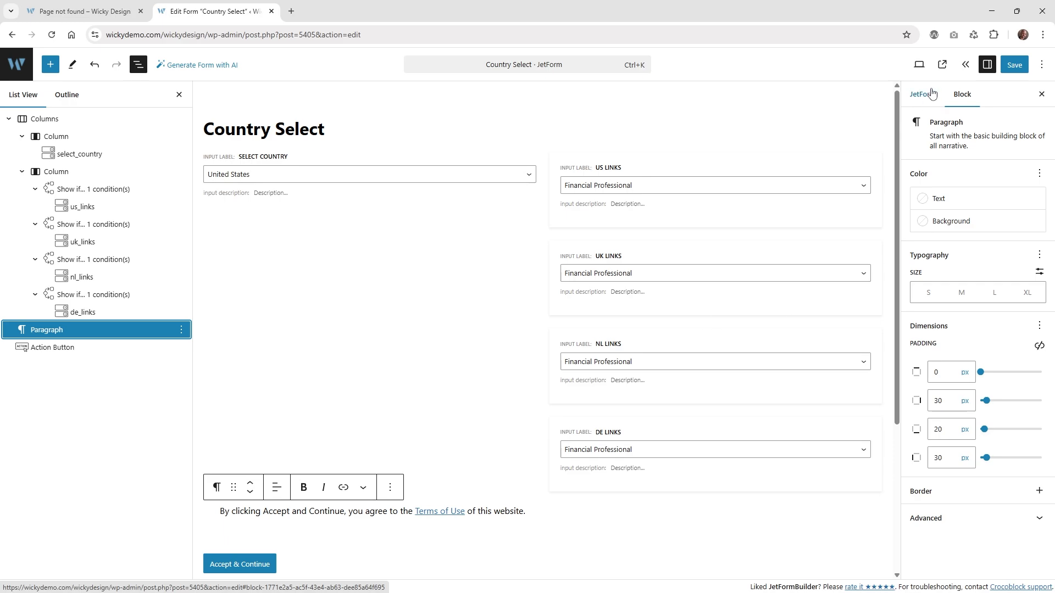
left_click(967, 101)
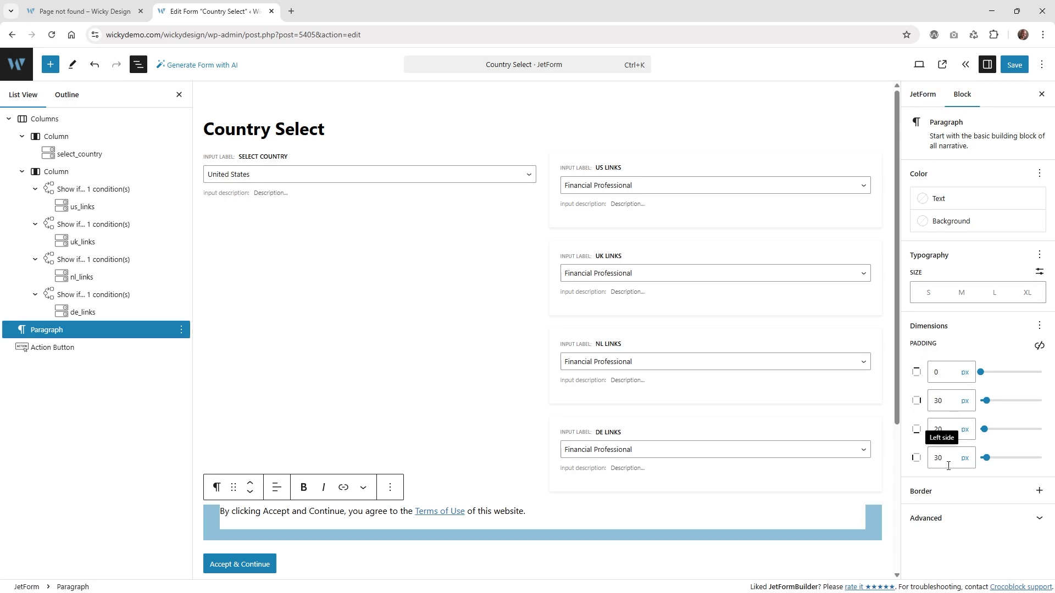
left_click(85, 11)
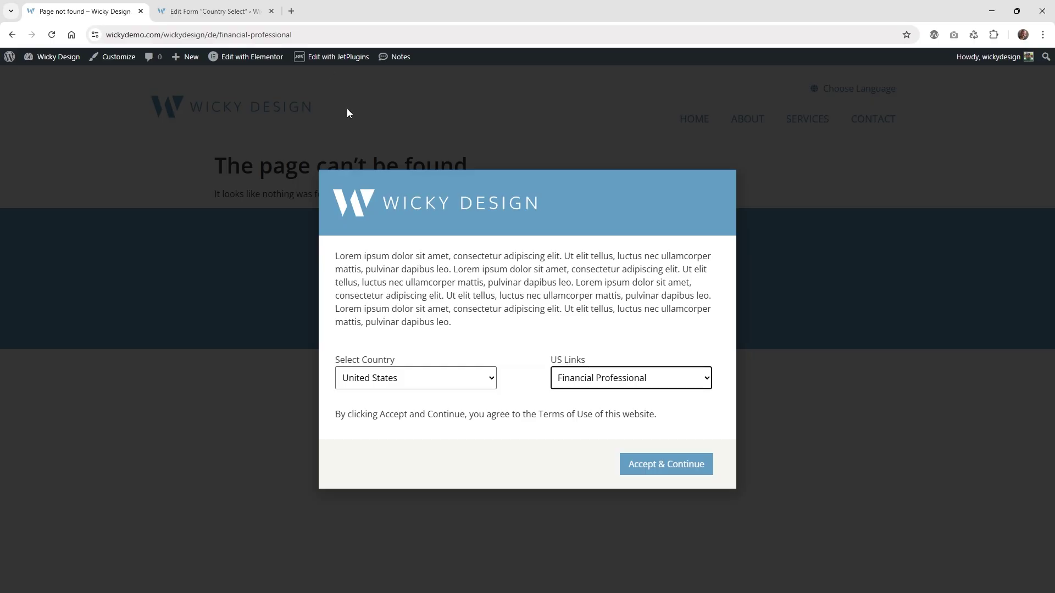
left_click(225, 7)
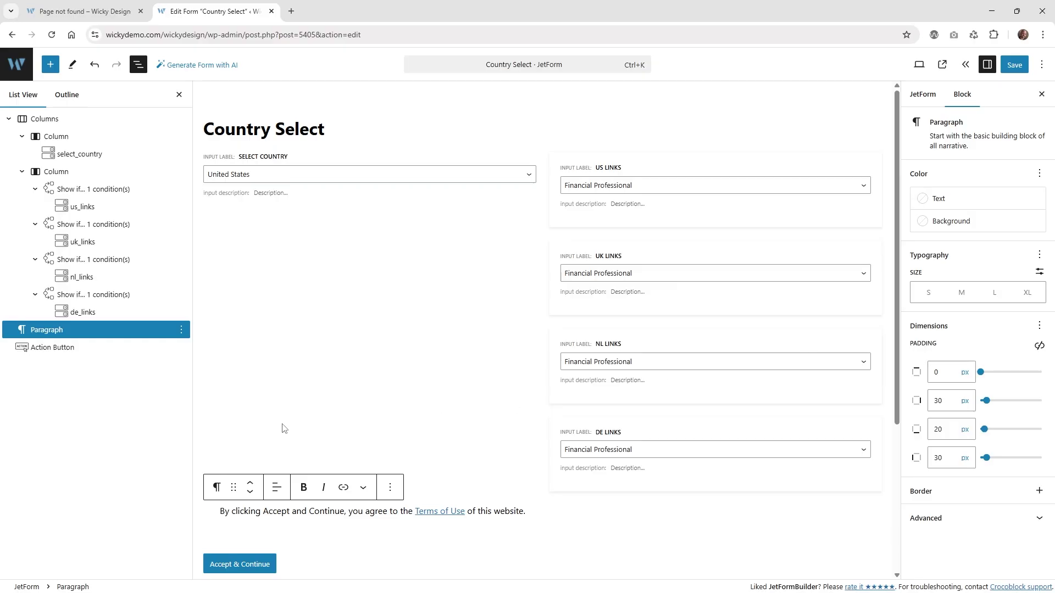
Select the Action Button, then open the first Redirect to Page post-submit action and review its available redirect target types.
left_click(50, 347)
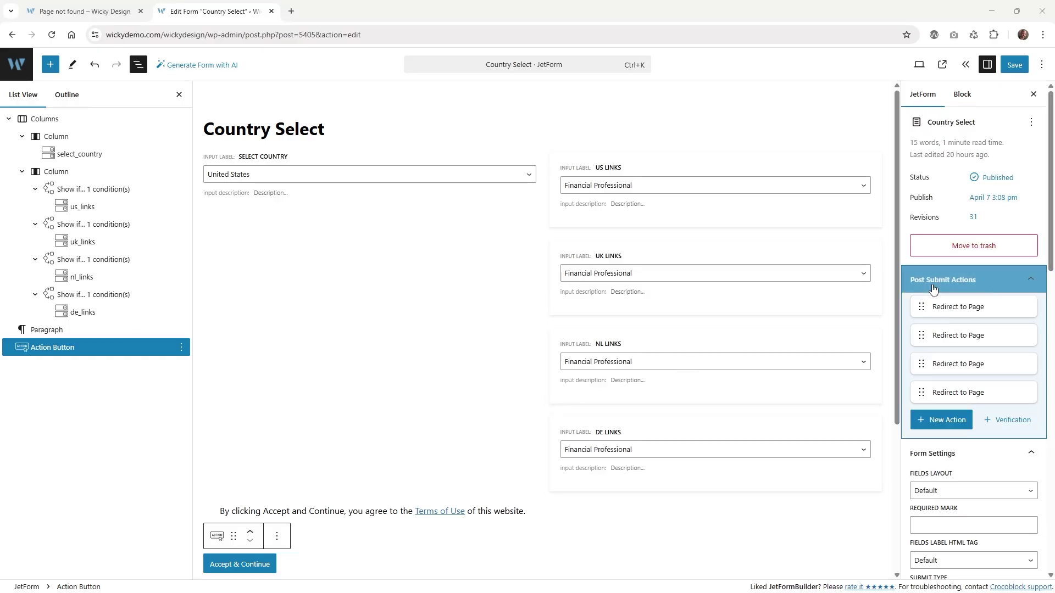
mouse_move(945, 307)
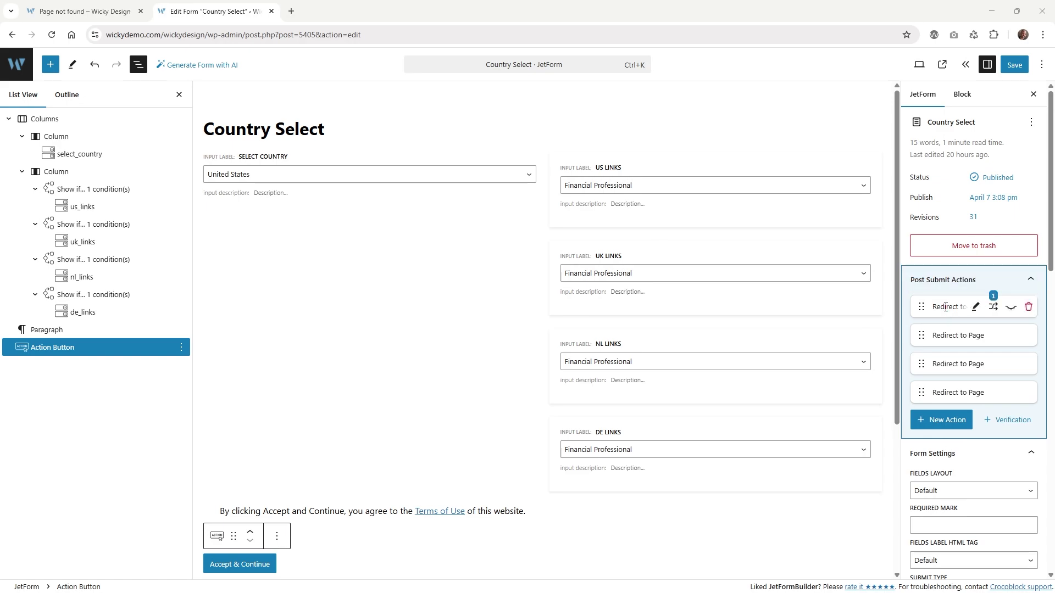
mouse_move(952, 393)
left_click(977, 309)
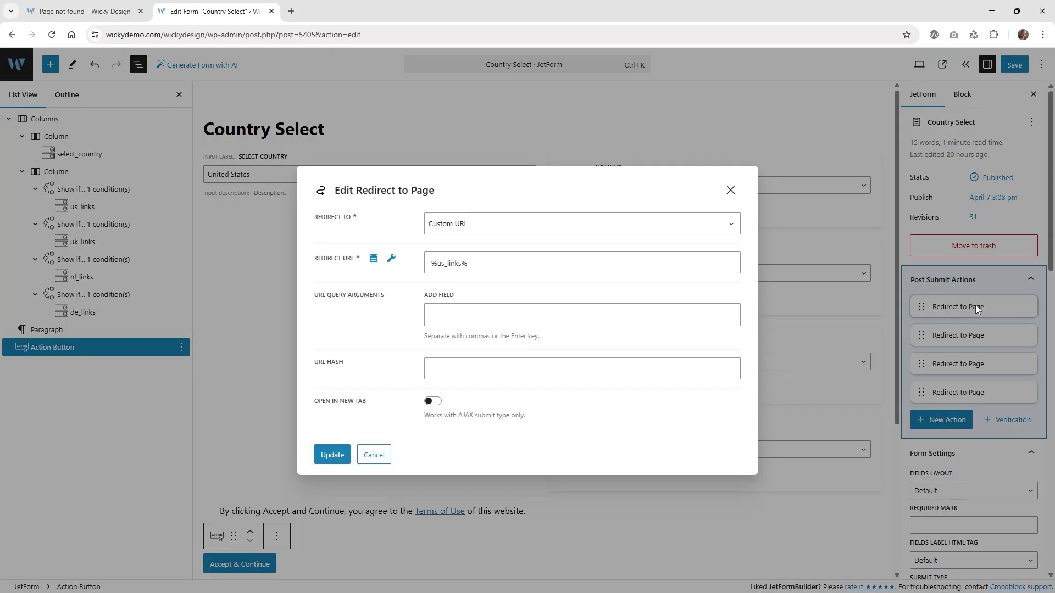
left_click(458, 233)
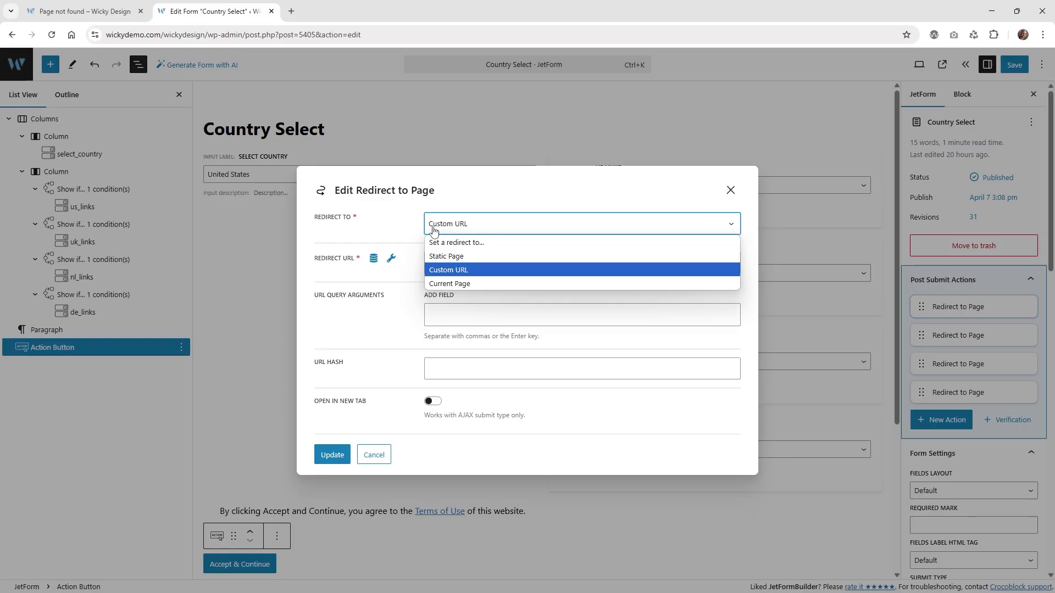
left_click(337, 341)
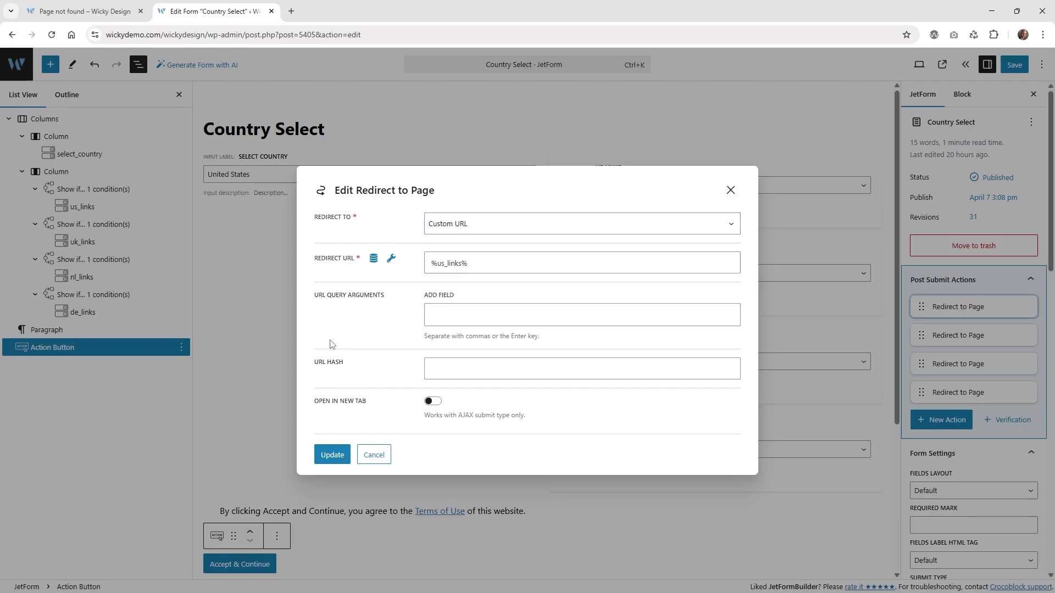
Examine the form field macros offered for the redirect URL, close the action without changes, and check the us_links field's name in its block settings.
left_click(393, 261)
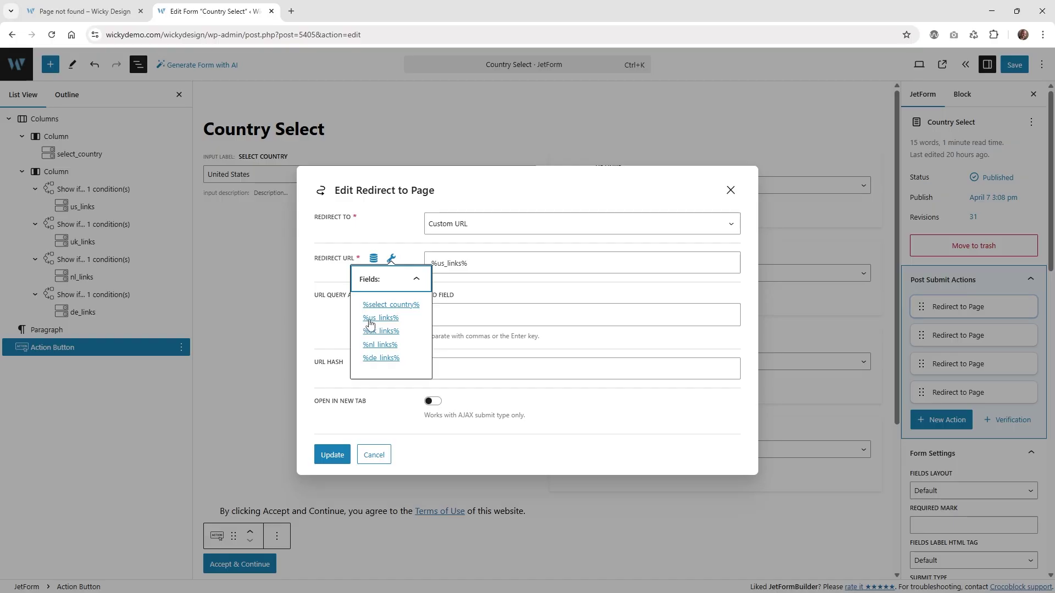
left_click(329, 328)
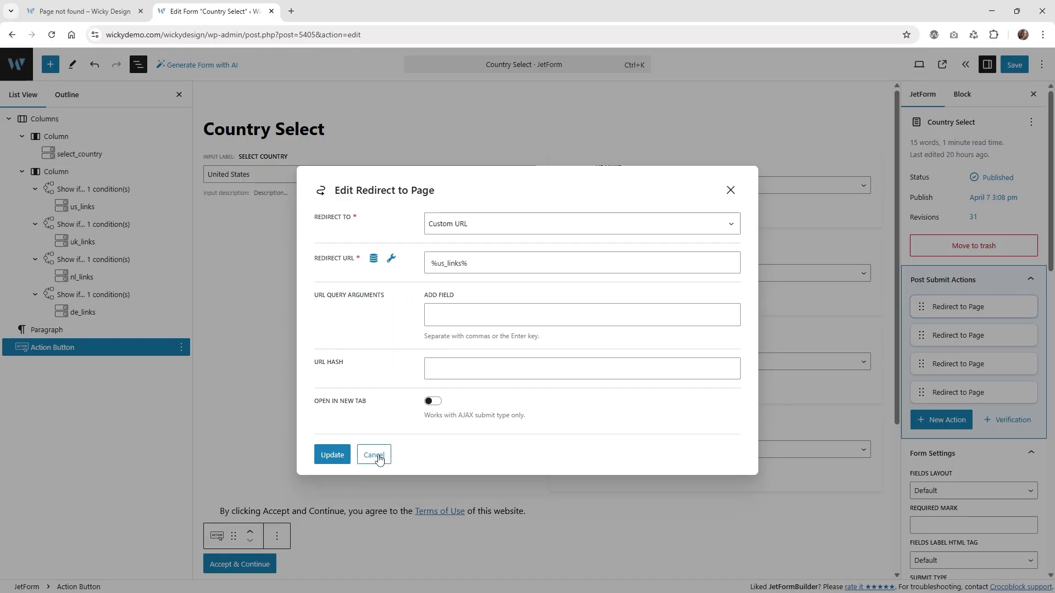
left_click(375, 455)
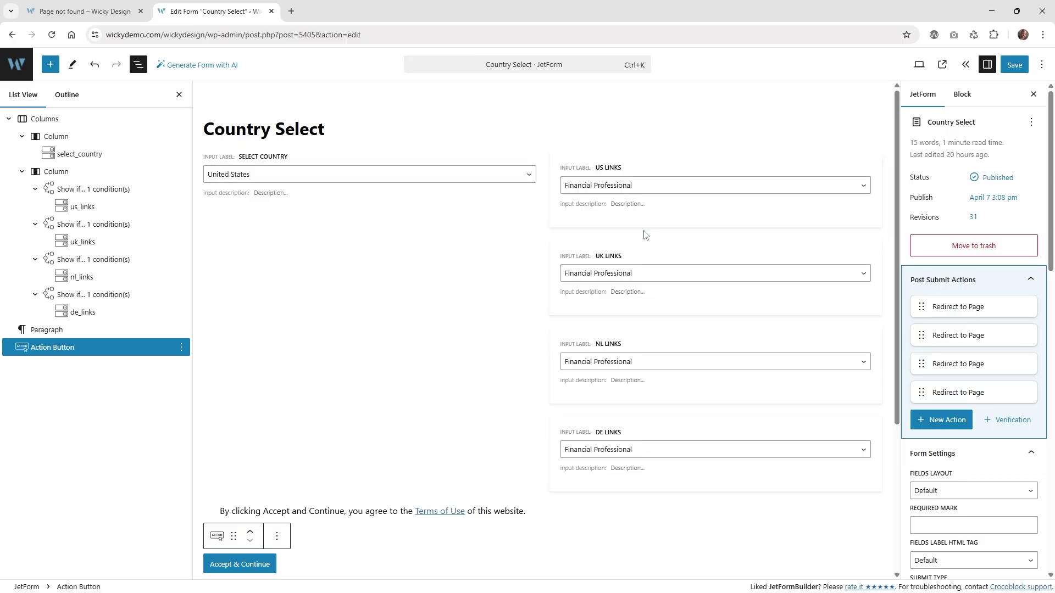
left_click(666, 203)
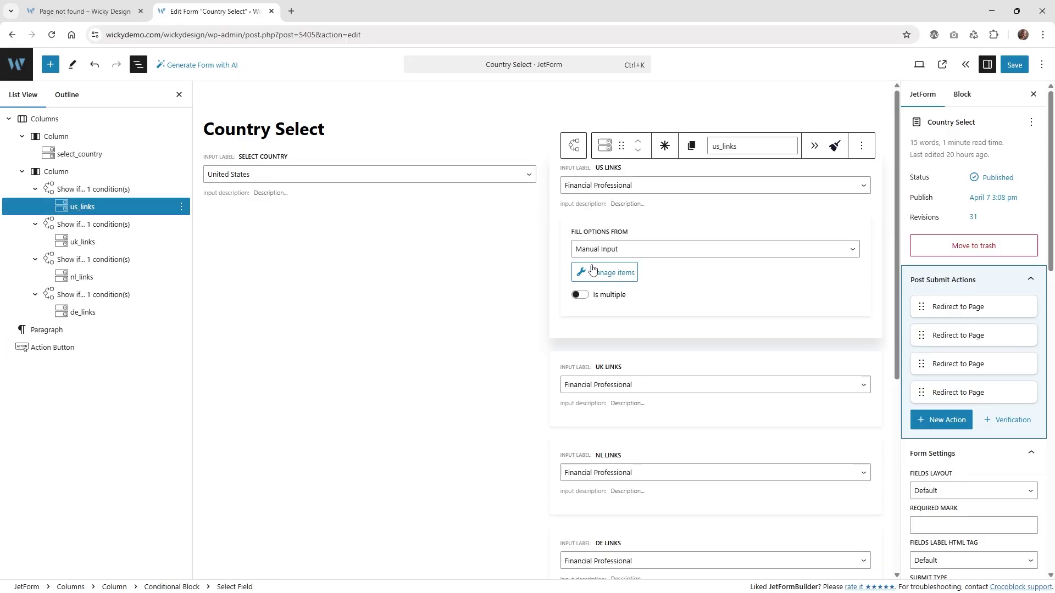
left_click(962, 95)
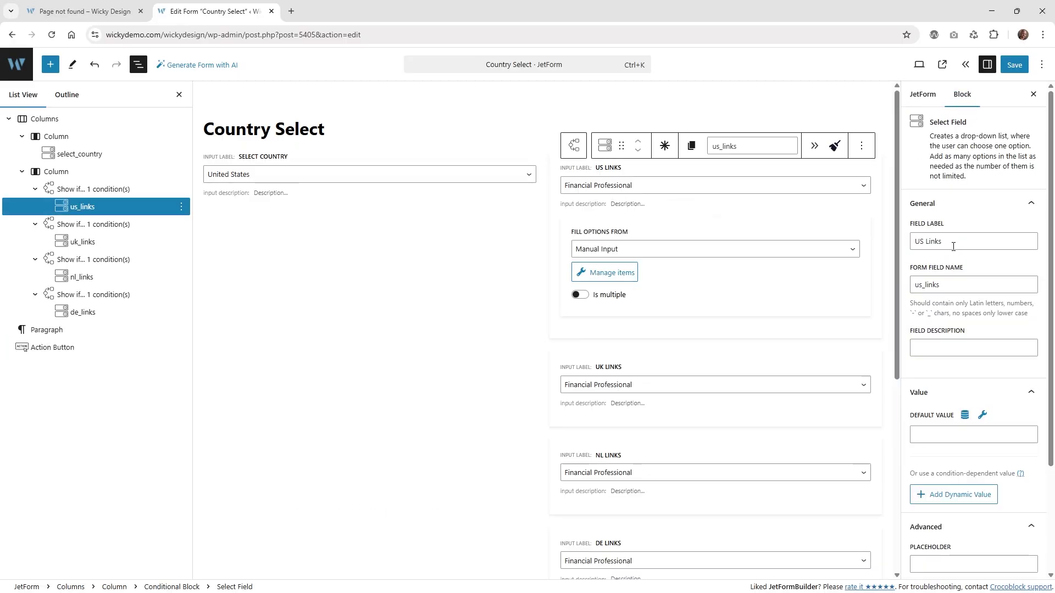
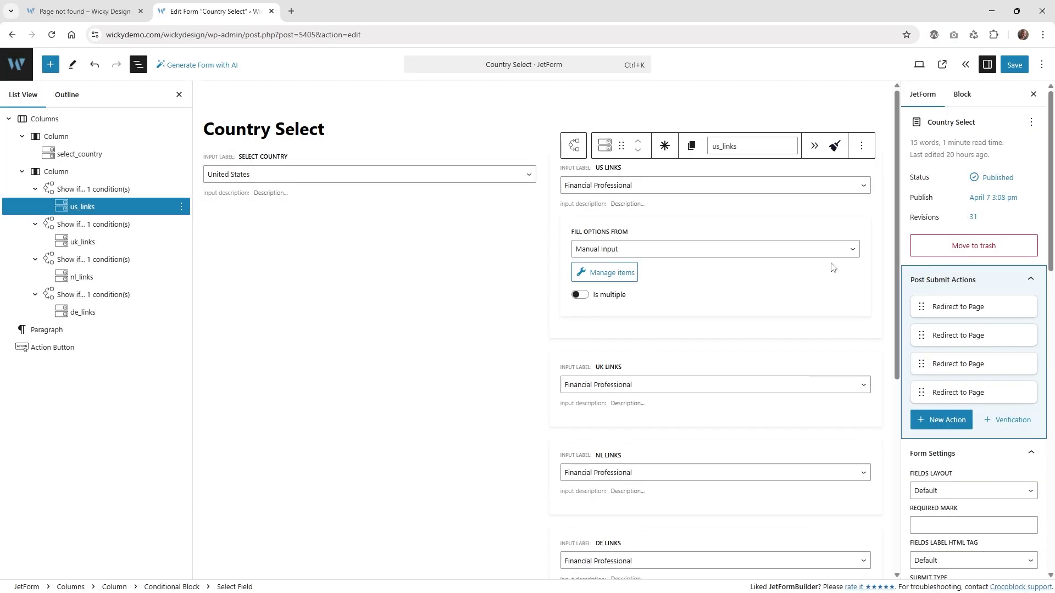
Open the conditions of the first Redirect to Page action and review its condition operator and field choices, keeping Select Country.
mouse_move(972, 310)
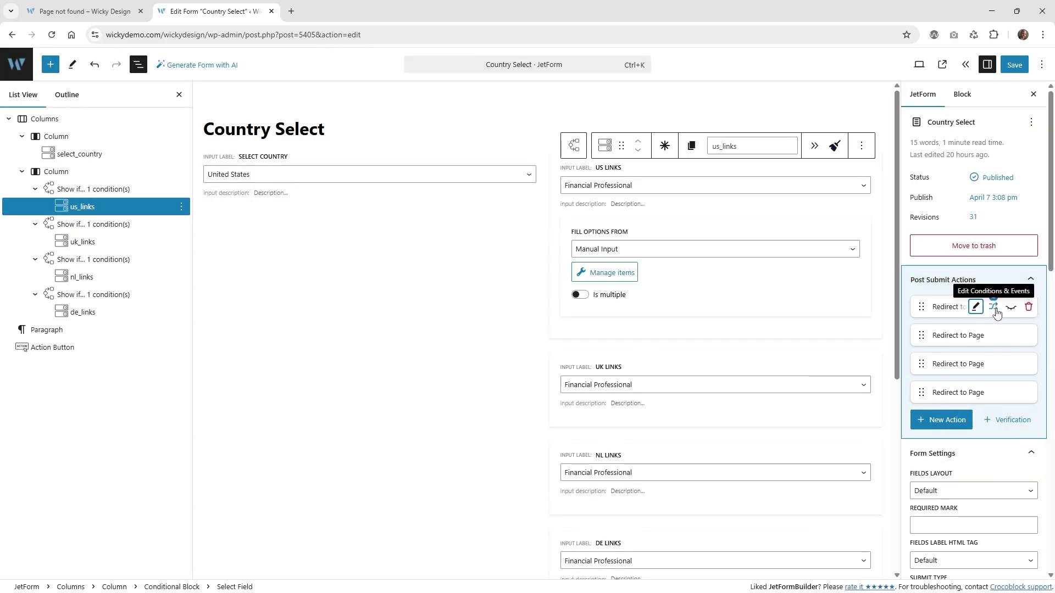
left_click(995, 308)
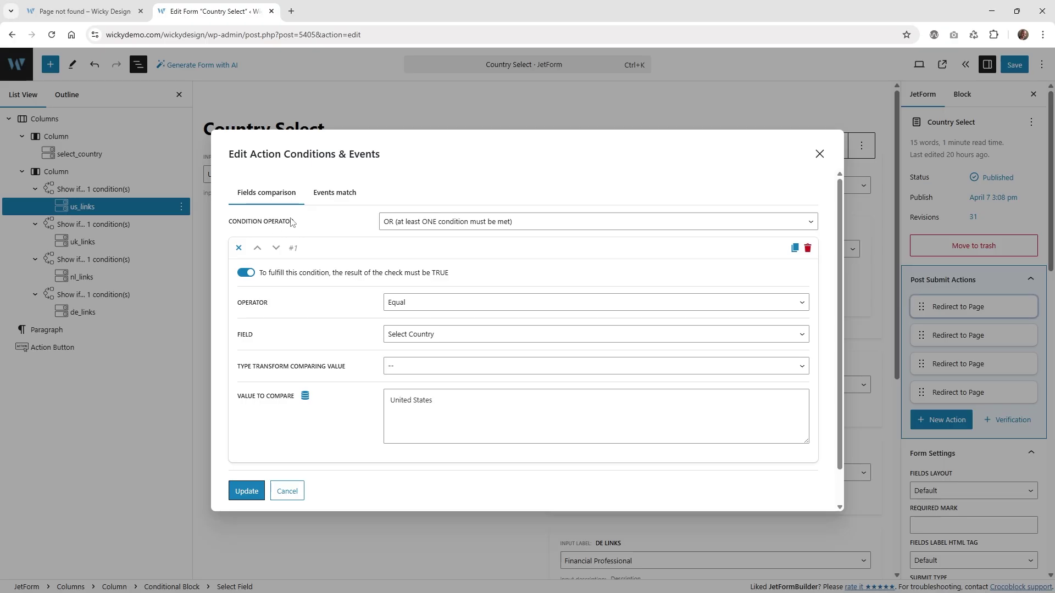
left_click(415, 227)
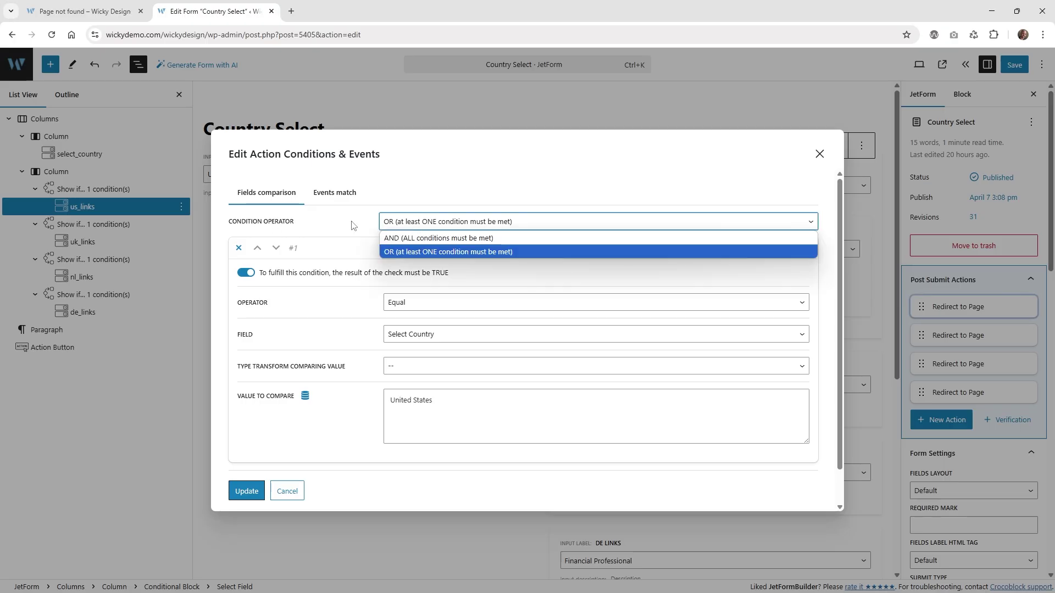
left_click(273, 222)
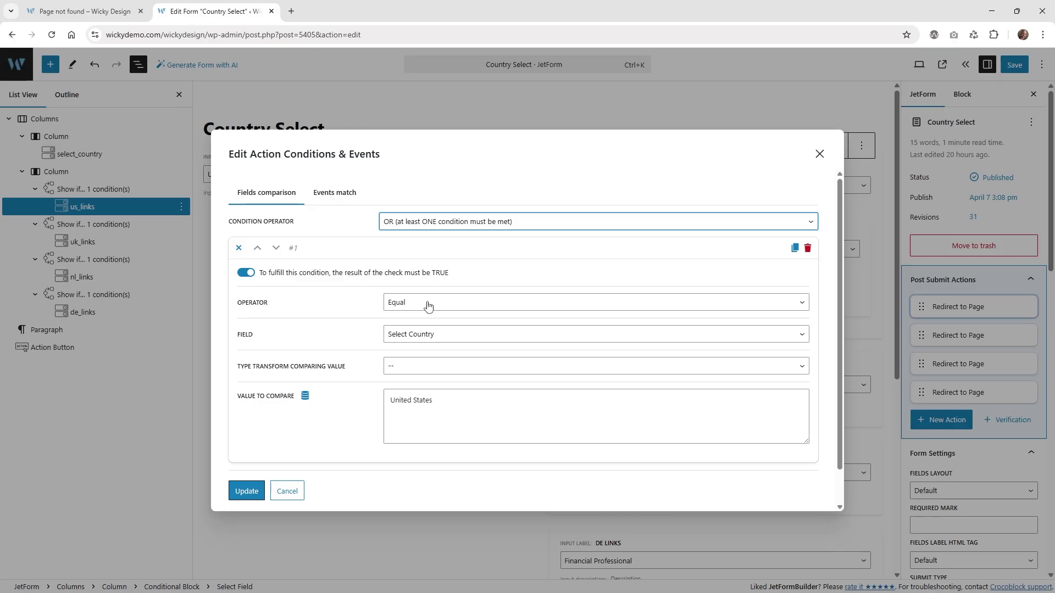
left_click(438, 334)
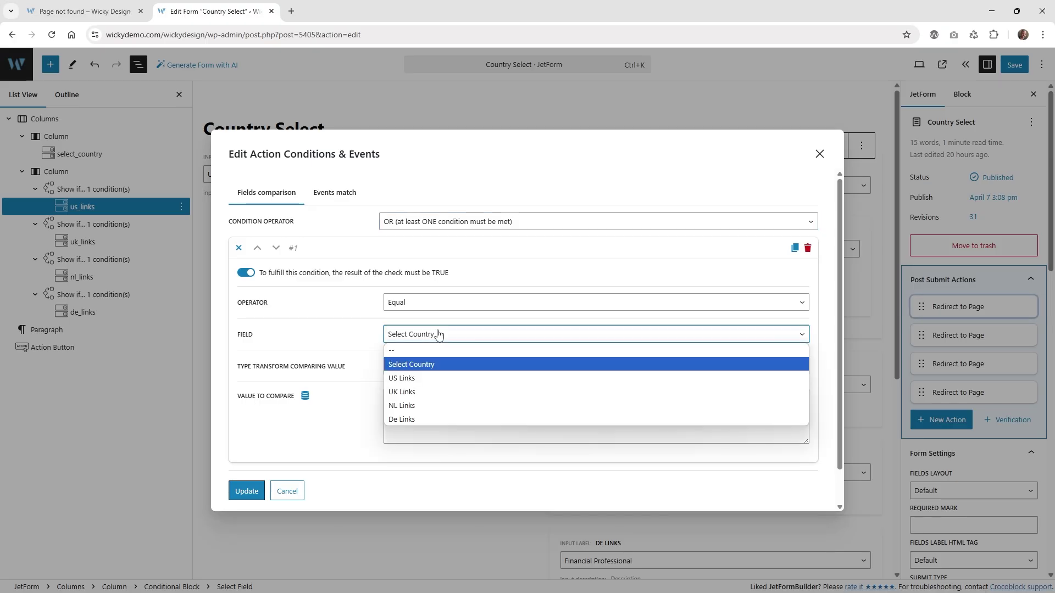
left_click(429, 365)
Compare the condition's comparison value with the Select Country options in the live popup, then close the conditions without changes.
left_click(124, 10)
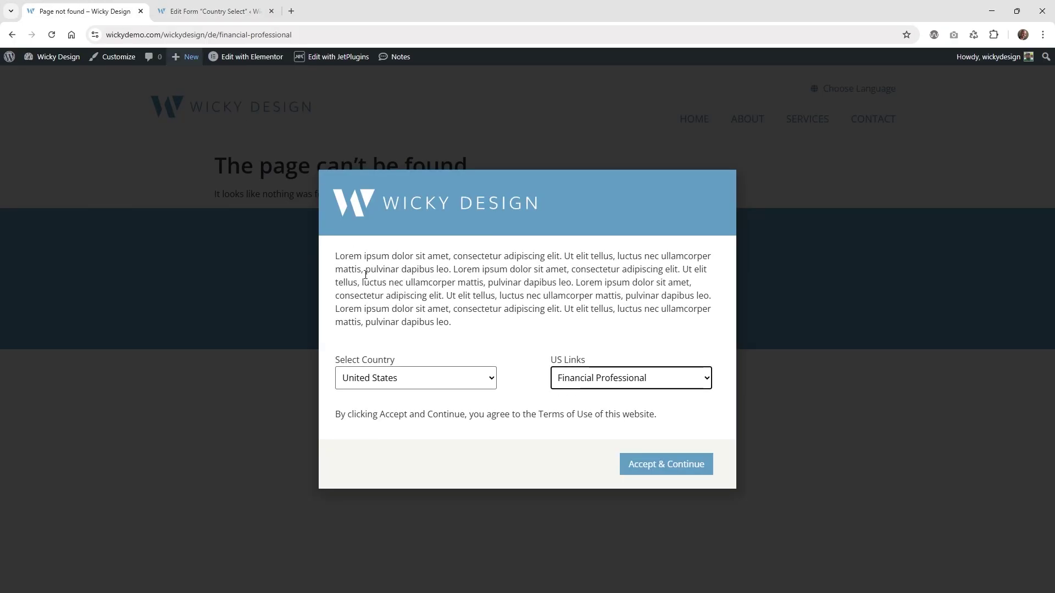
left_click(375, 383)
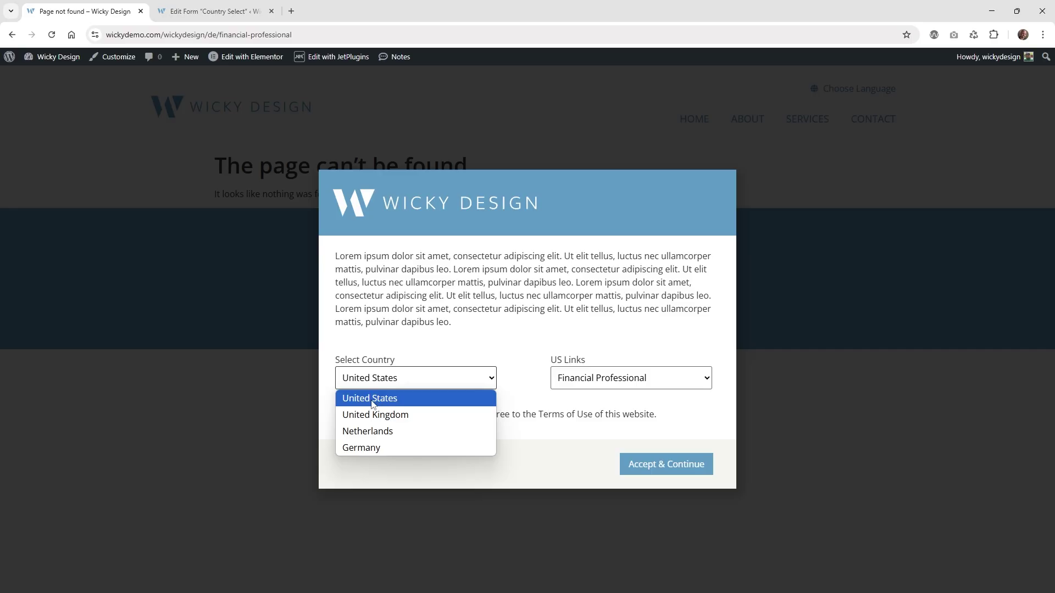
left_click(383, 404)
left_click(237, 10)
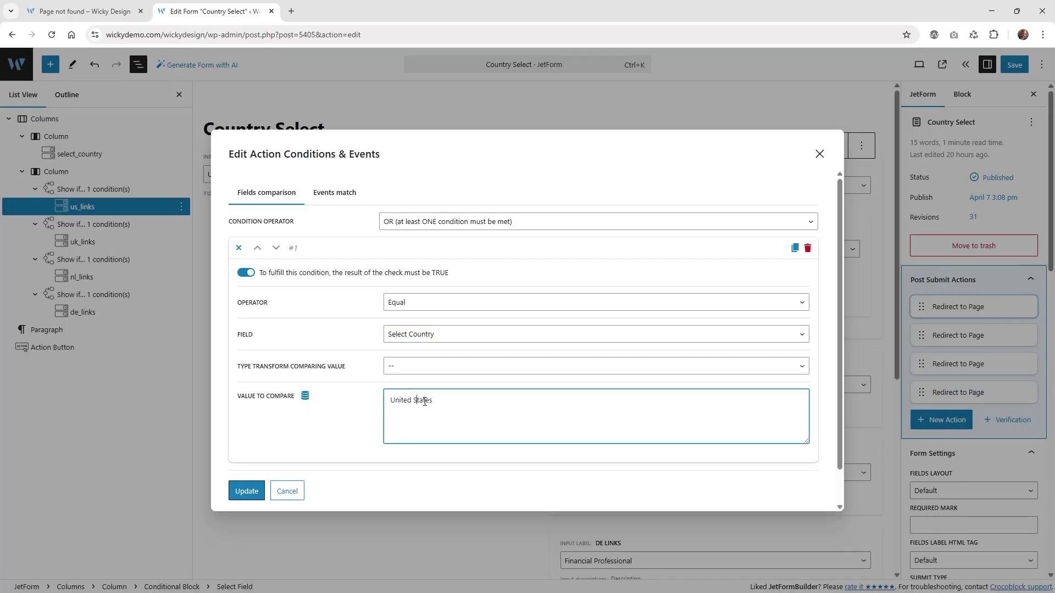
left_click(286, 492)
Compare the first redirect action's URL with the Financial Professional option value in us_links, closing both dialogs without changes.
mouse_move(992, 316)
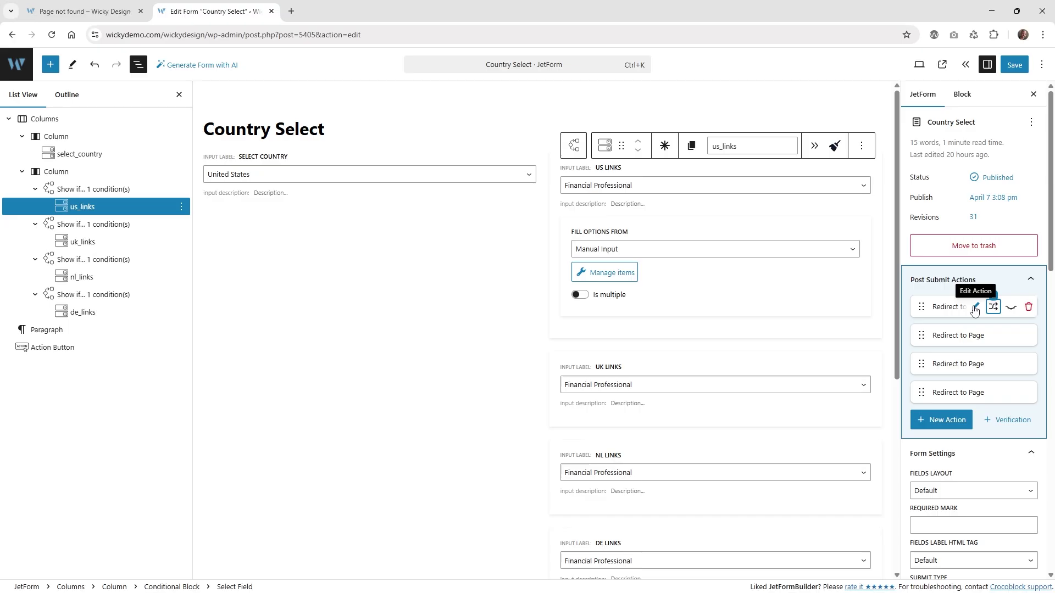
left_click(975, 307)
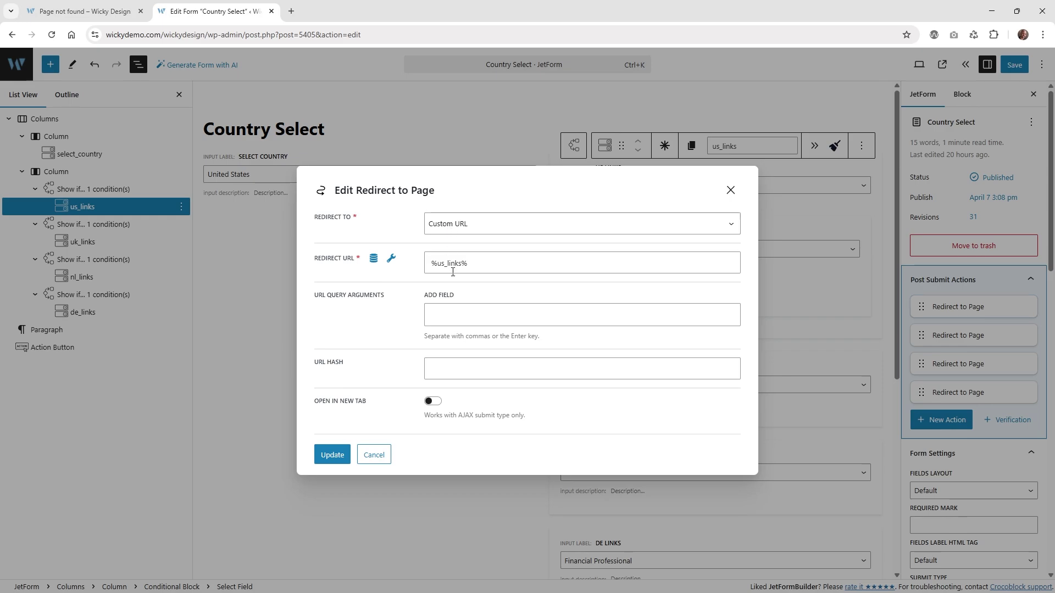
left_click(382, 456)
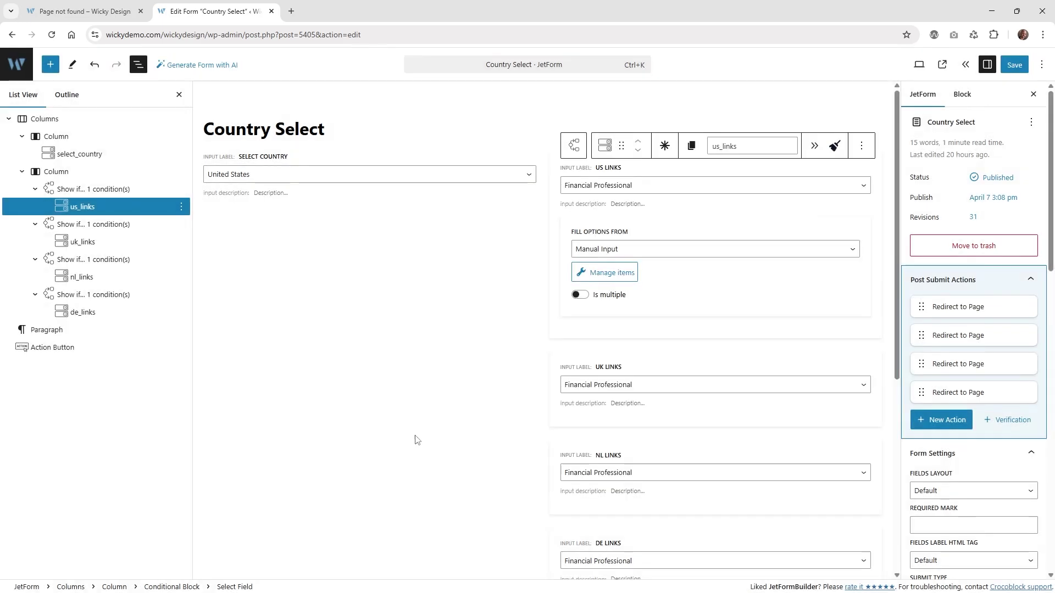
left_click(600, 279)
left_click(450, 248)
left_click_drag(617, 250, 325, 274)
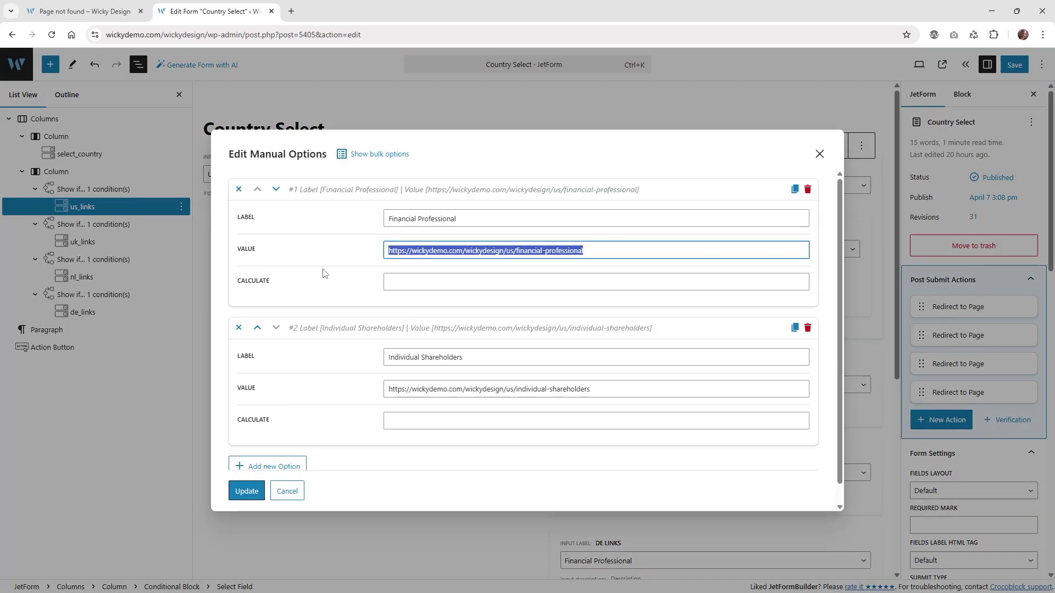
left_click(299, 495)
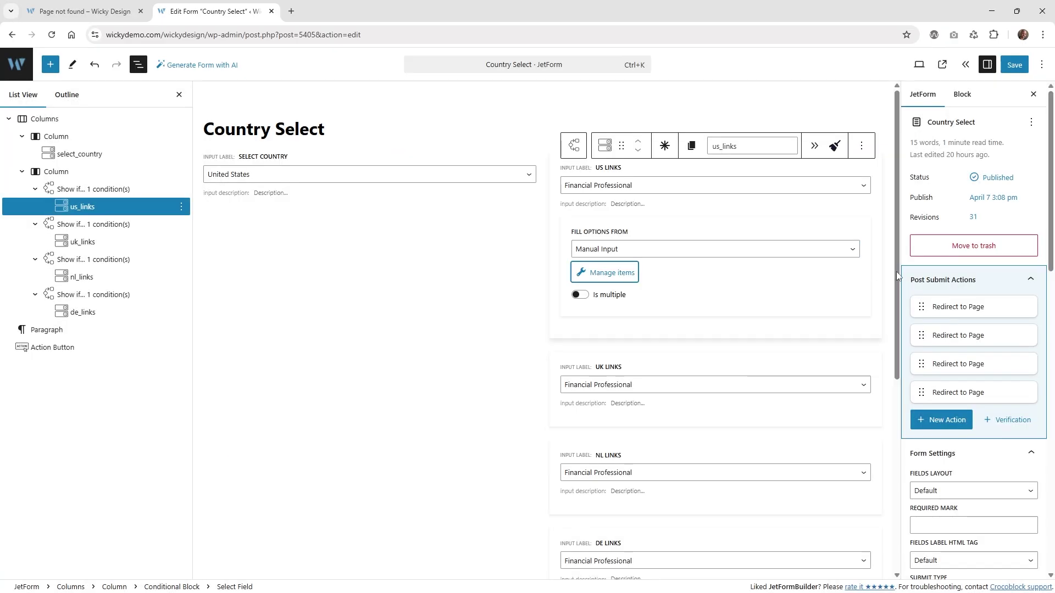
Review the second Redirect to Page action's redirect URL, available field macros and display conditions, closing each dialog without changes.
mouse_move(962, 343)
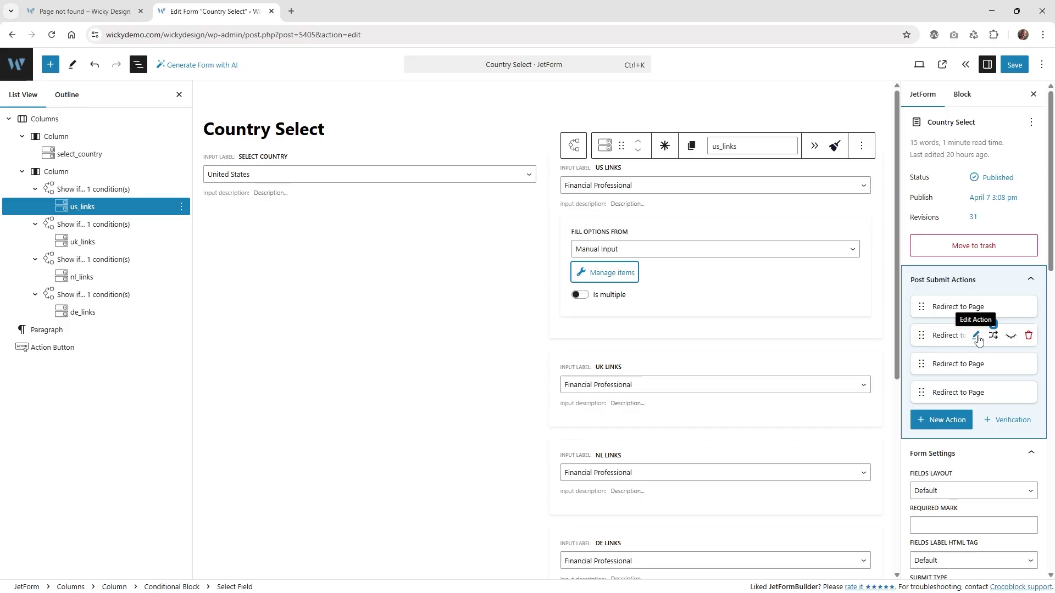
left_click(976, 337)
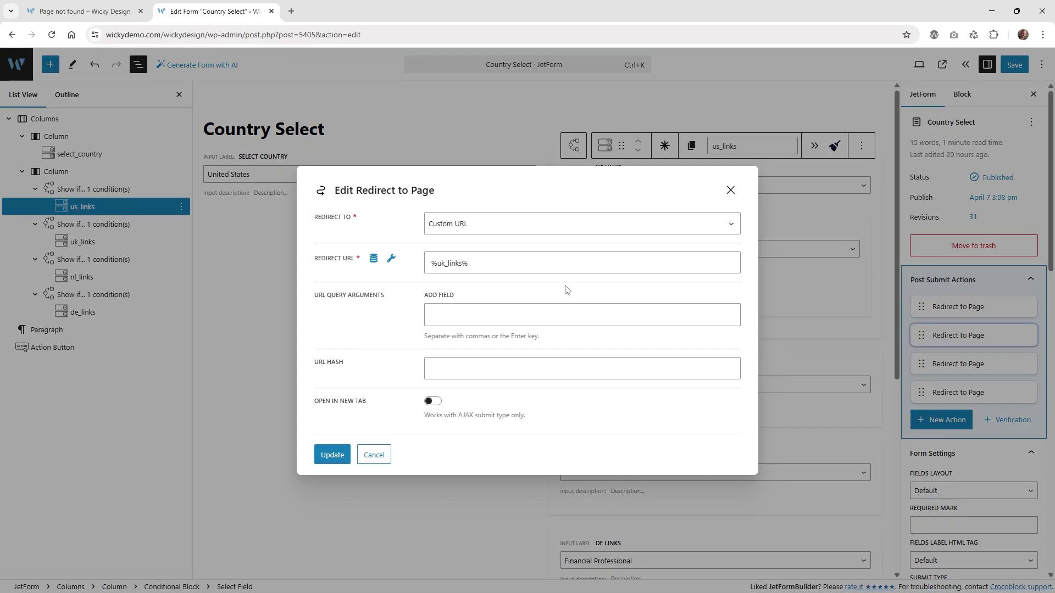
left_click(450, 264)
left_click(393, 260)
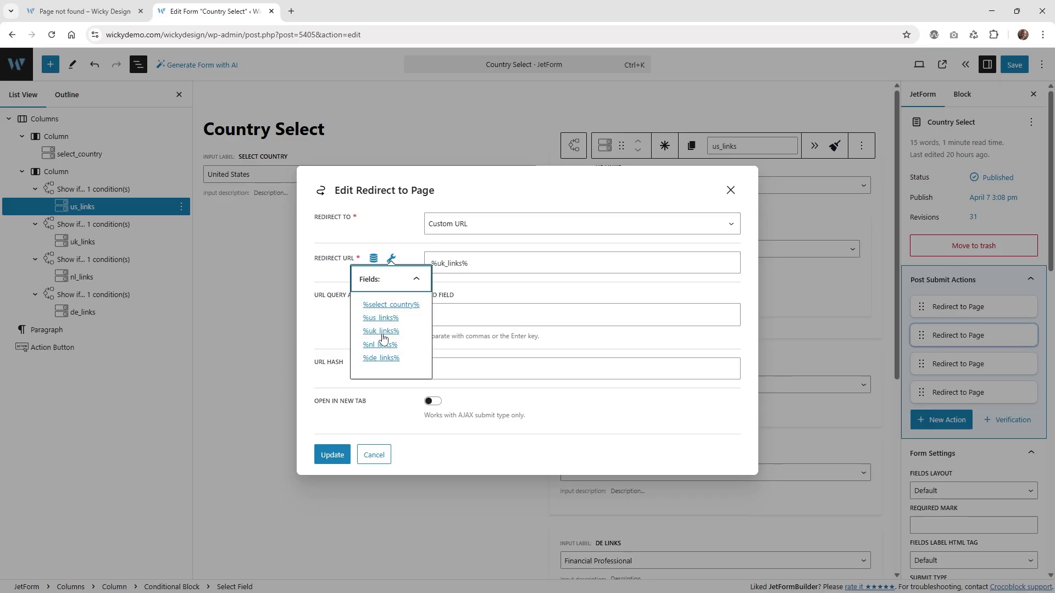
left_click(381, 457)
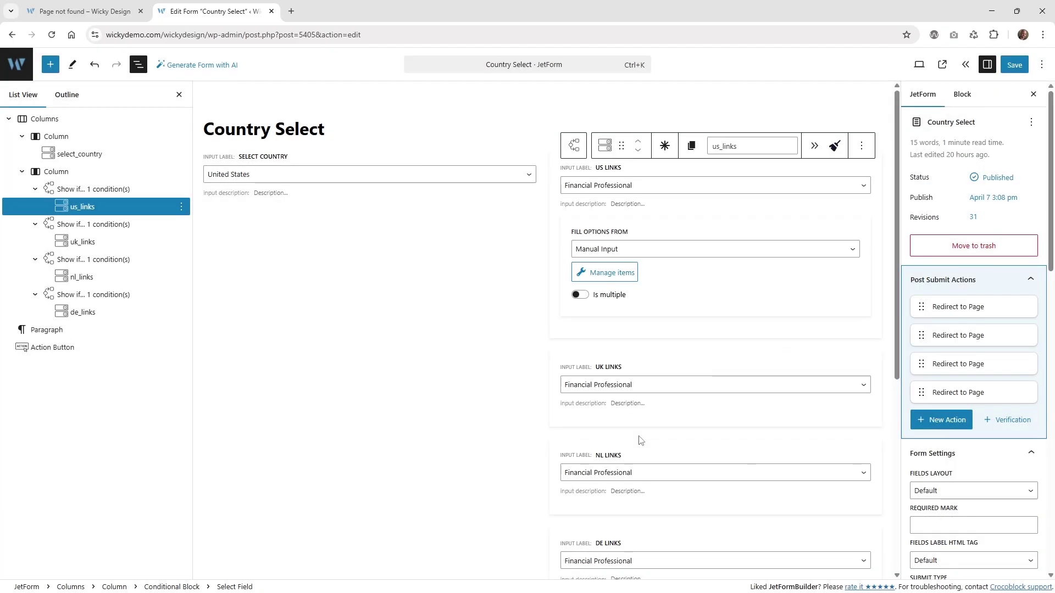
left_click(993, 336)
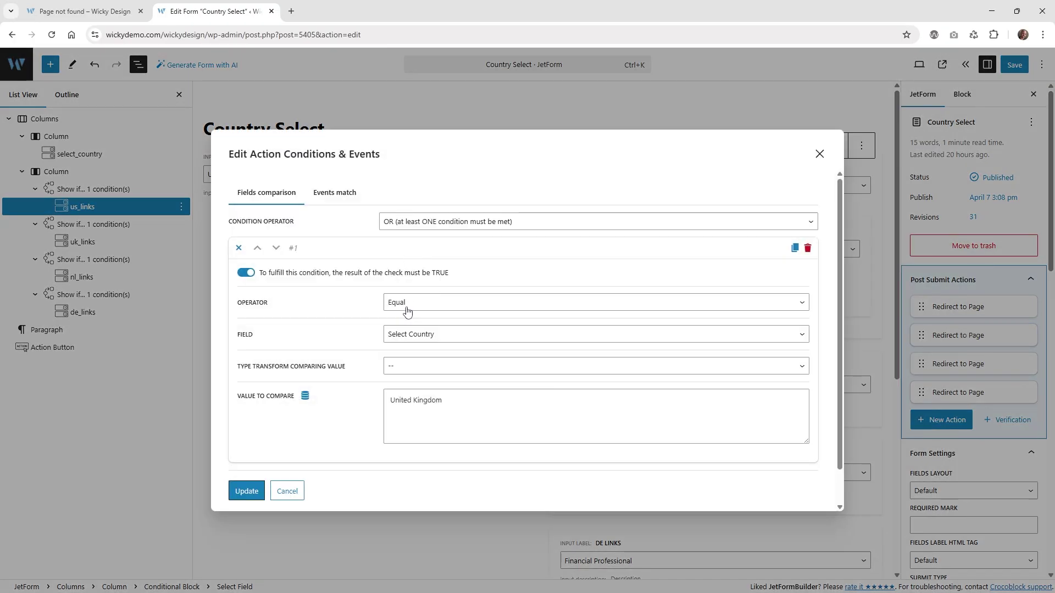
left_click(430, 402)
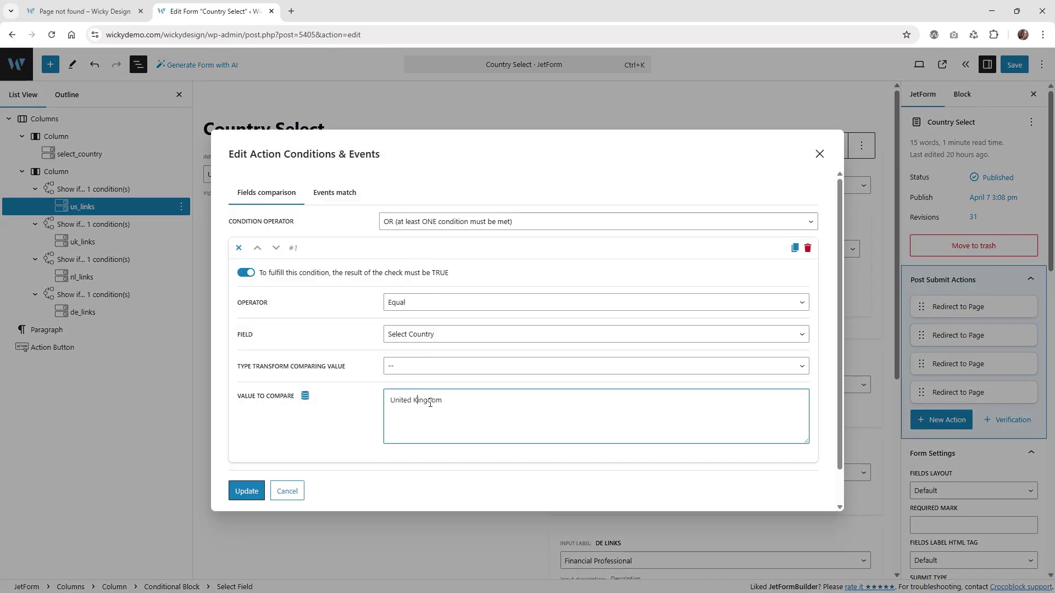
left_click(288, 493)
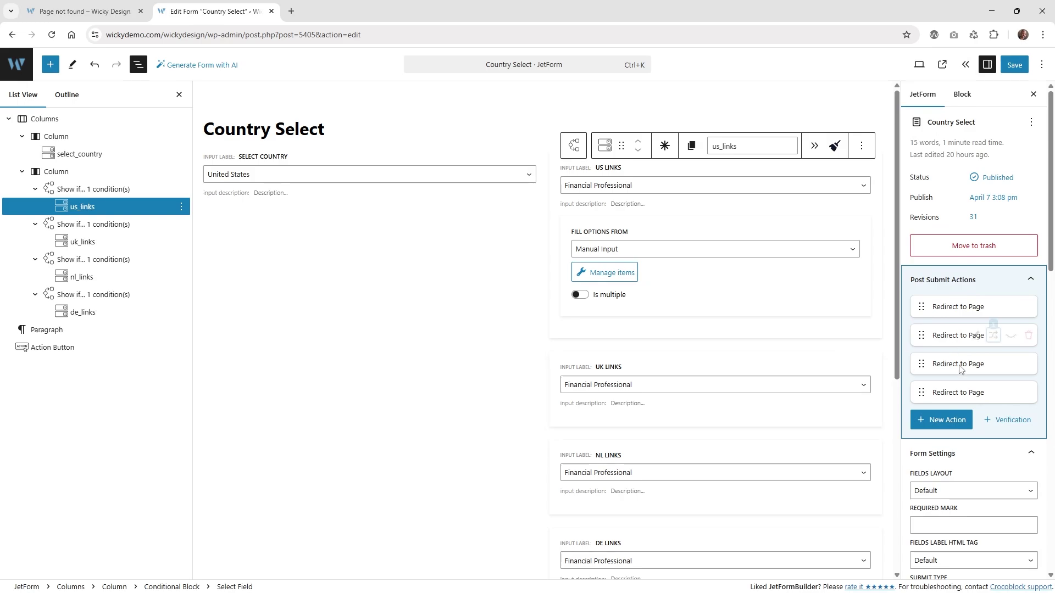
Review the third Redirect to Page action's redirect URL and conditions, close them without changes, and return to the live popup page.
left_click(977, 364)
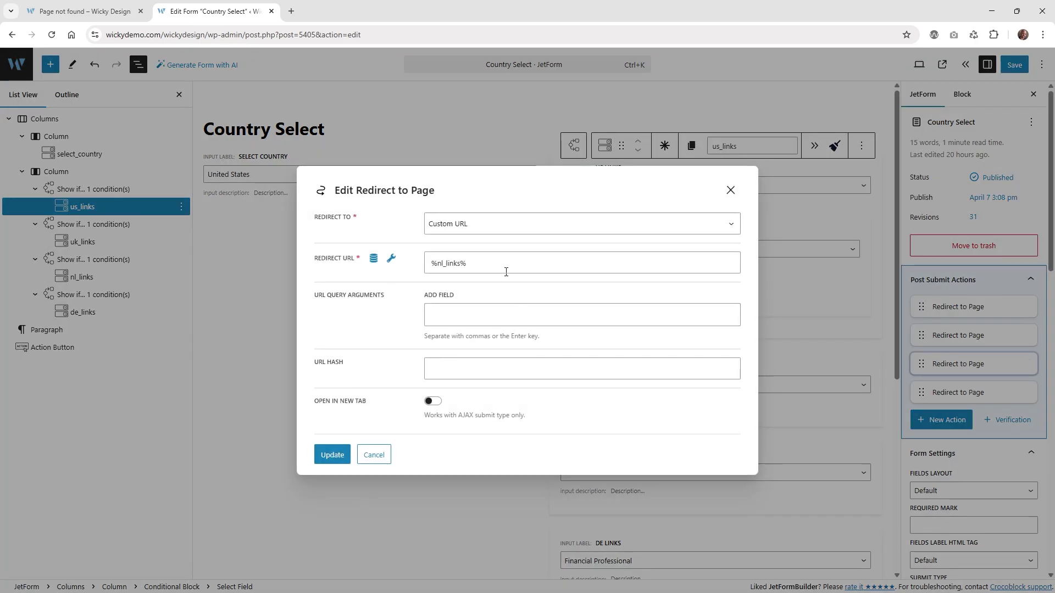
left_click(374, 454)
left_click(994, 364)
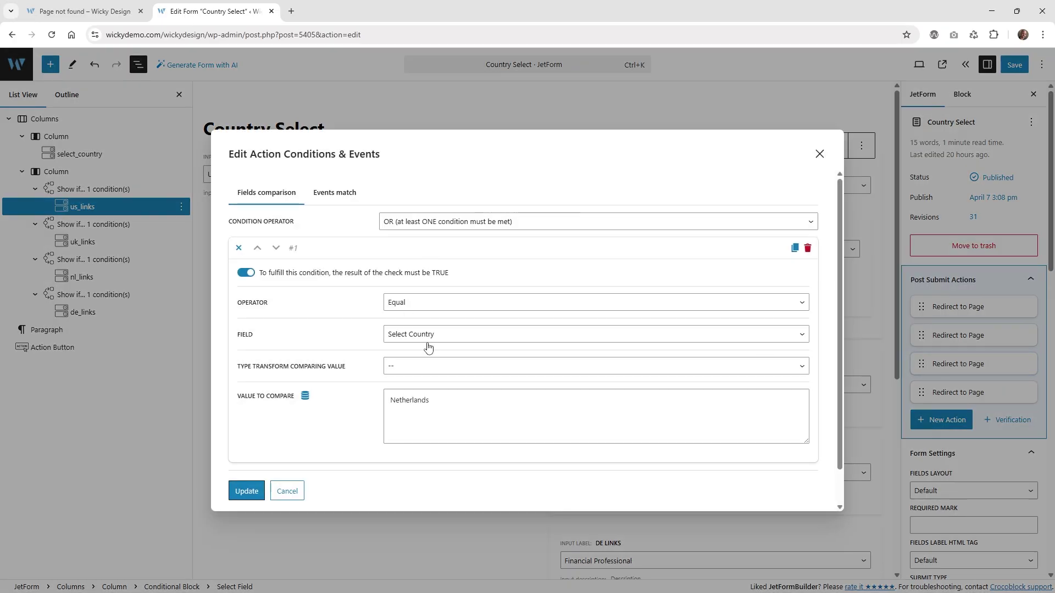
left_click(287, 491)
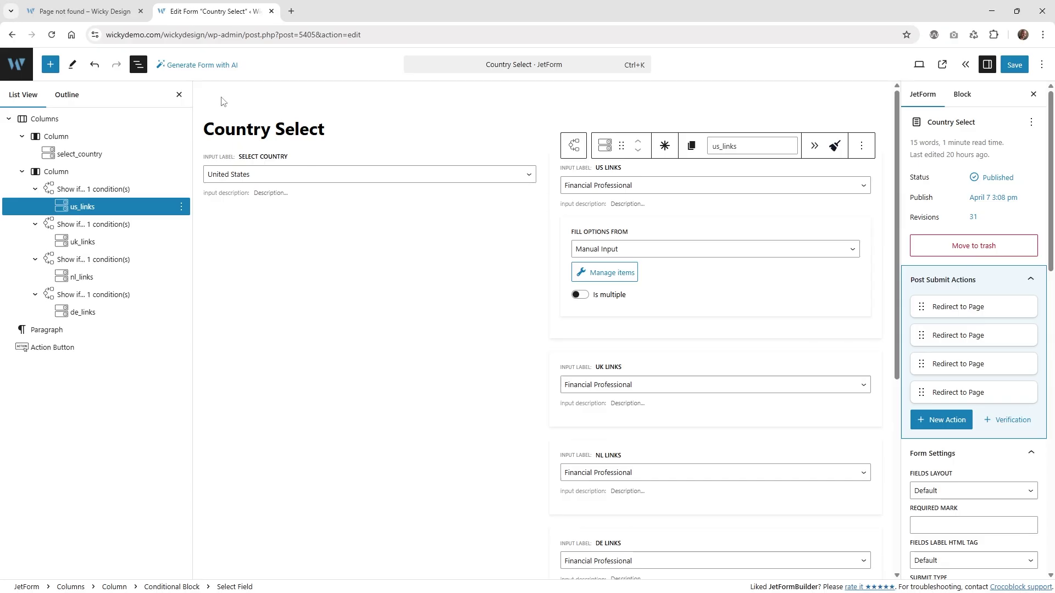
left_click(86, 9)
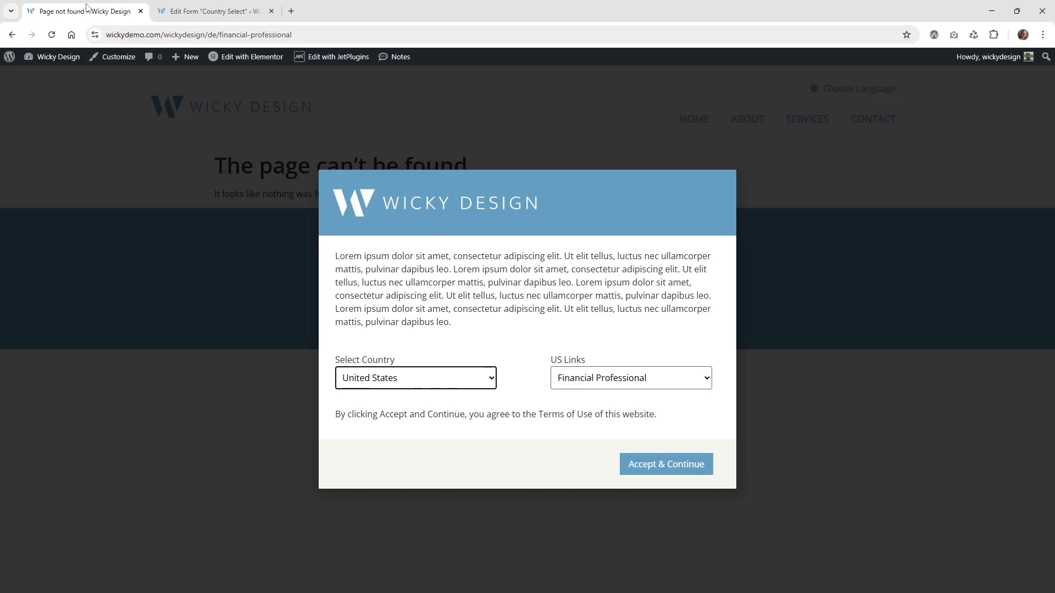
Preview the popup's links for Netherlands, United States, United Kingdom and Germany, and view the De Links options for Germany.
left_click(413, 384)
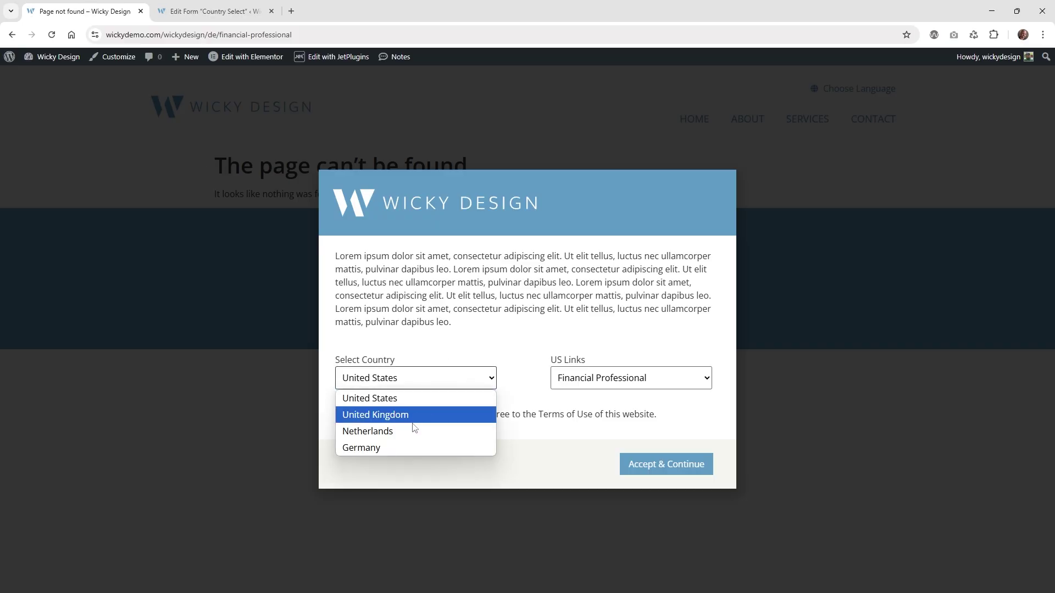
left_click(413, 432)
left_click(438, 385)
left_click(438, 399)
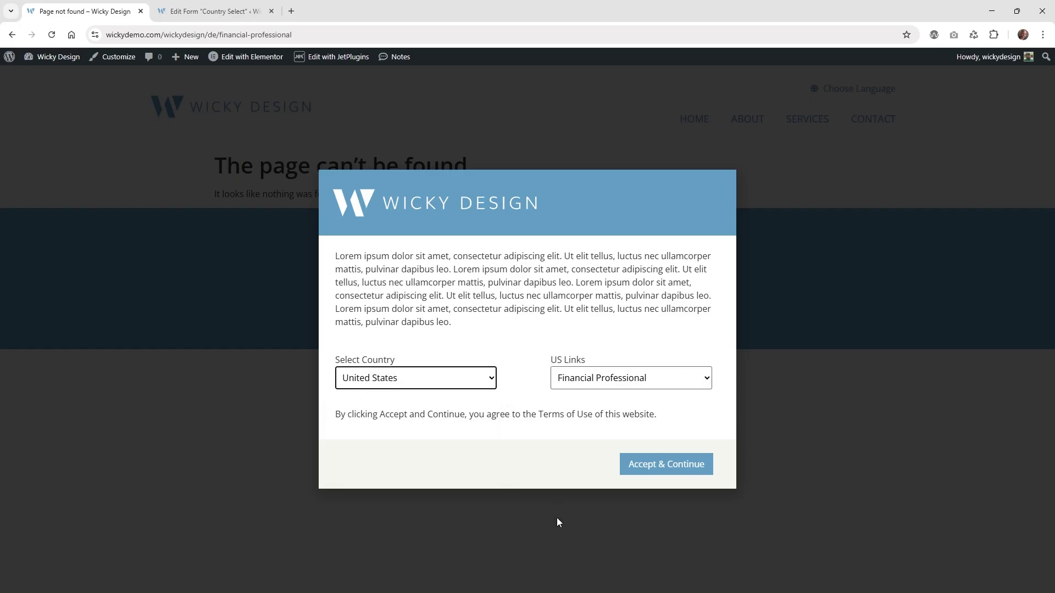
left_click(437, 384)
left_click(440, 415)
left_click(443, 384)
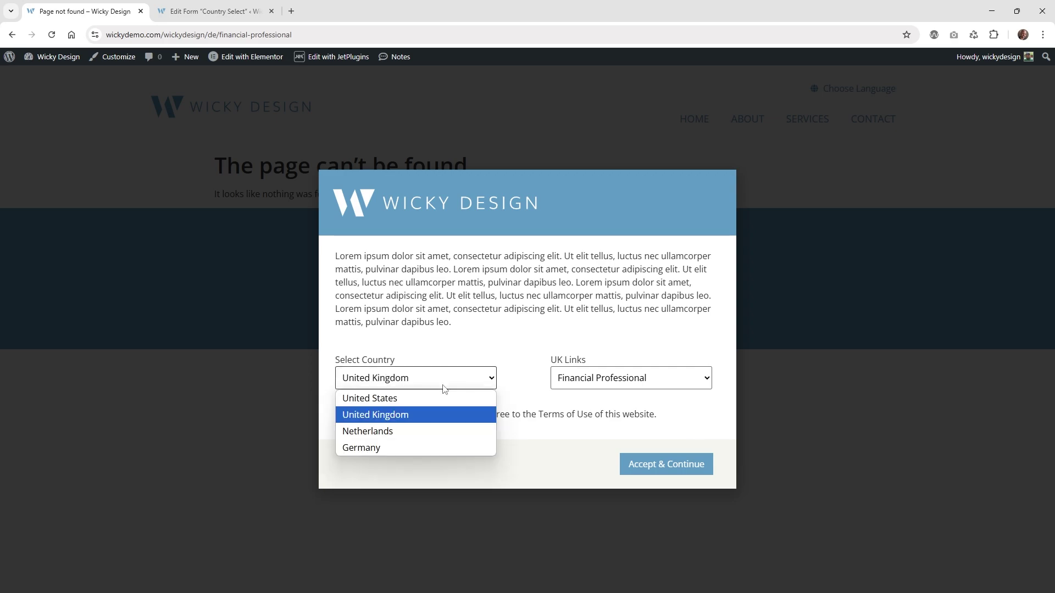
left_click(441, 448)
left_click(580, 377)
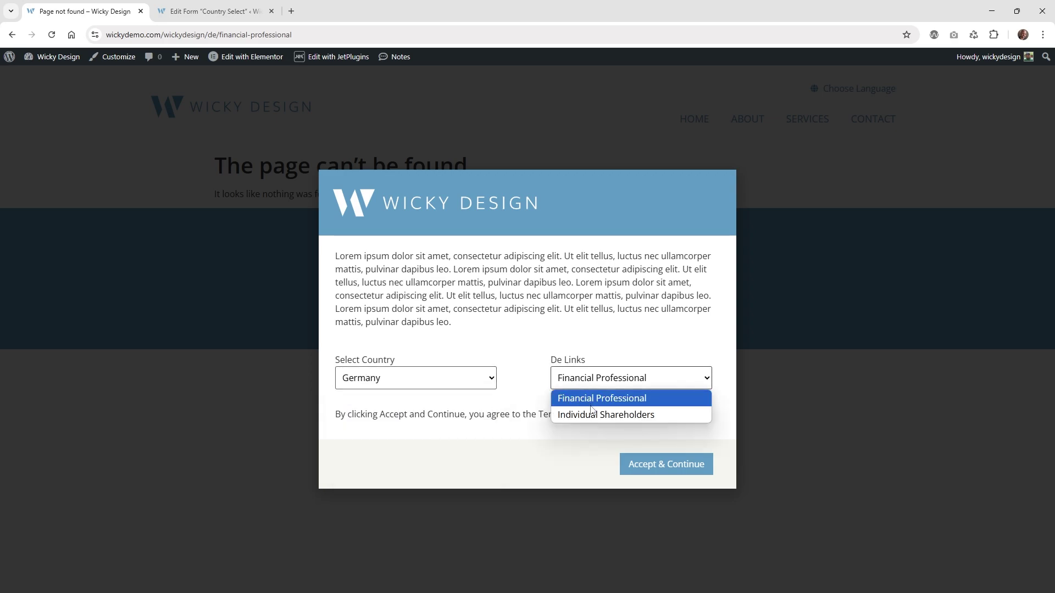
left_click(560, 442)
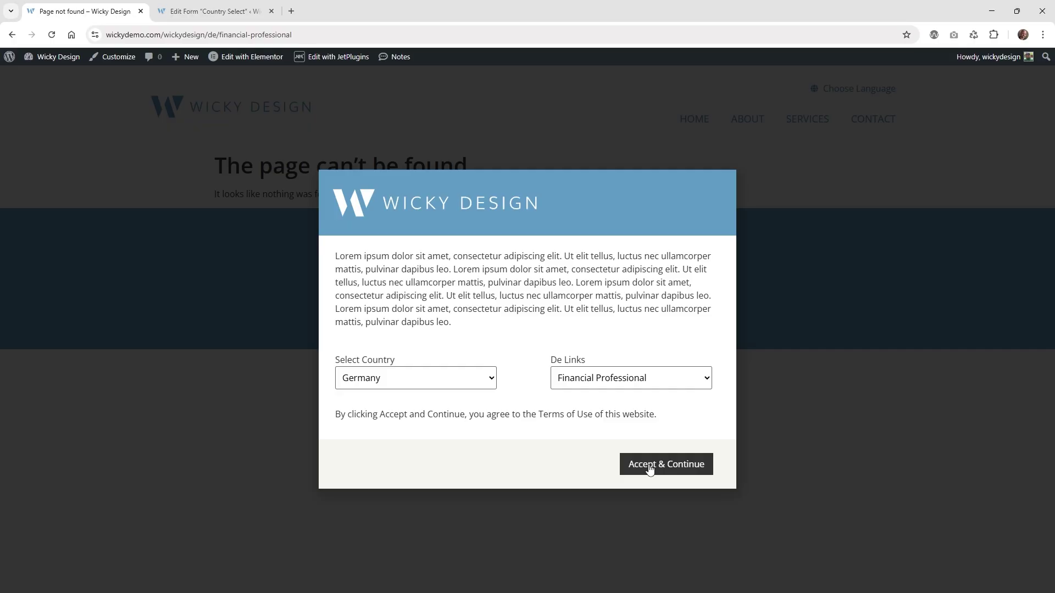
Compare the popup's Germany option with the fourth Redirect to Page action's conditions, close them without changes, and return to the live popup.
left_click(459, 379)
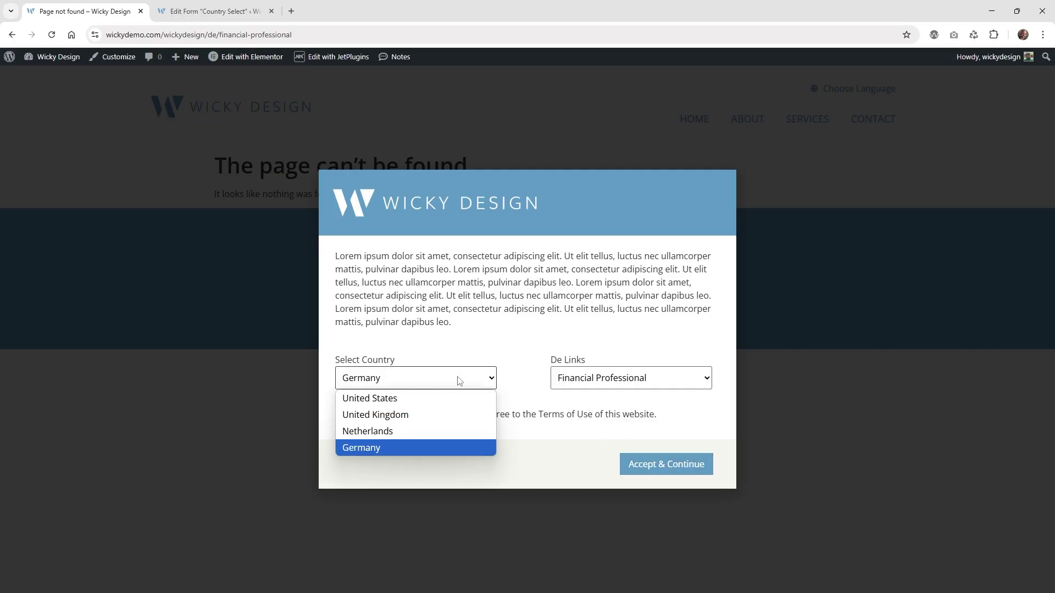
left_click(428, 447)
left_click(214, 11)
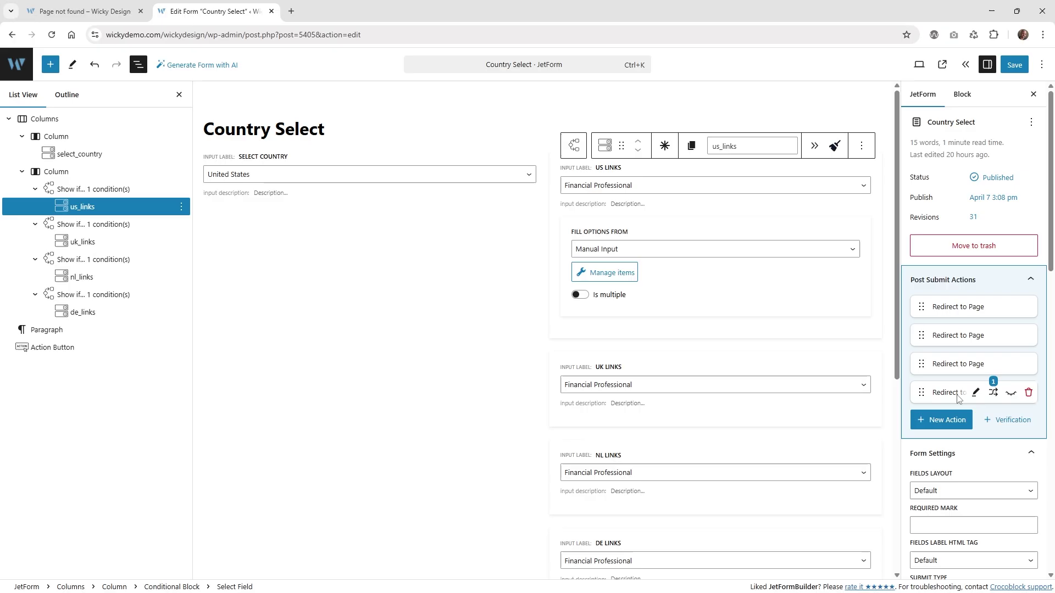
left_click(994, 393)
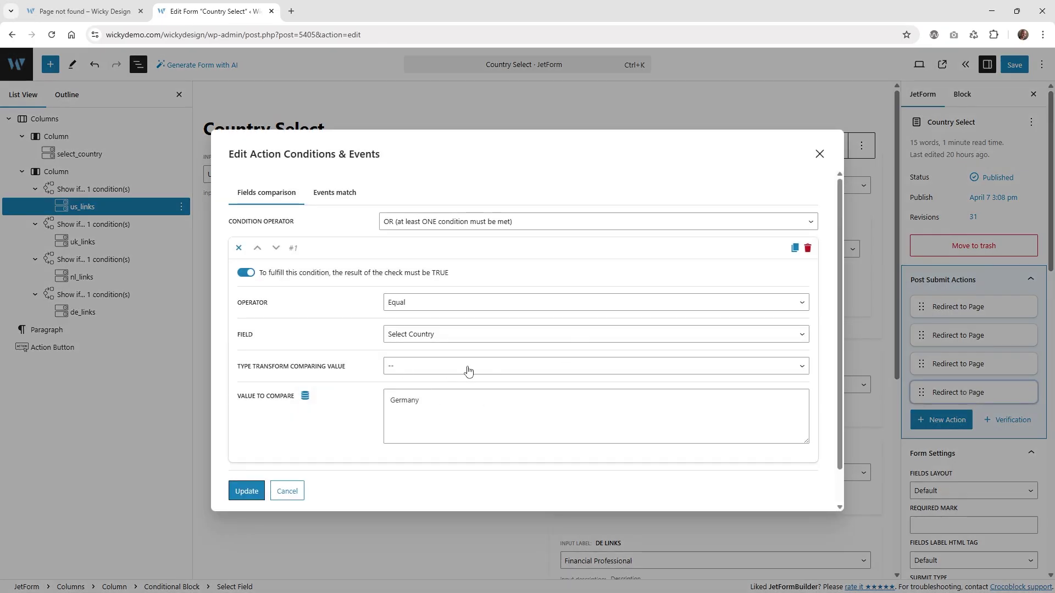
left_click(287, 491)
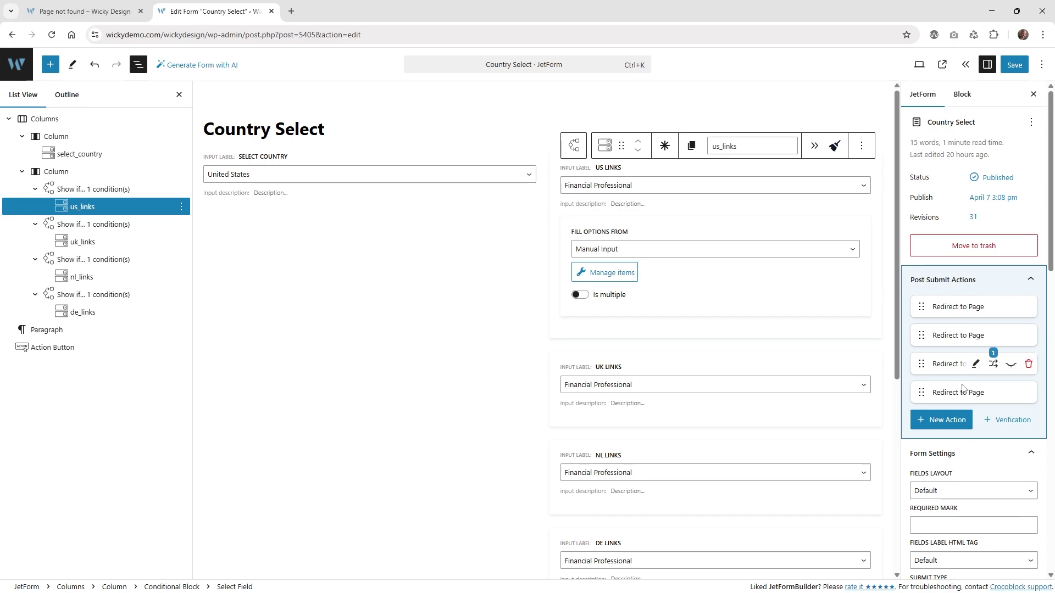
left_click(98, 8)
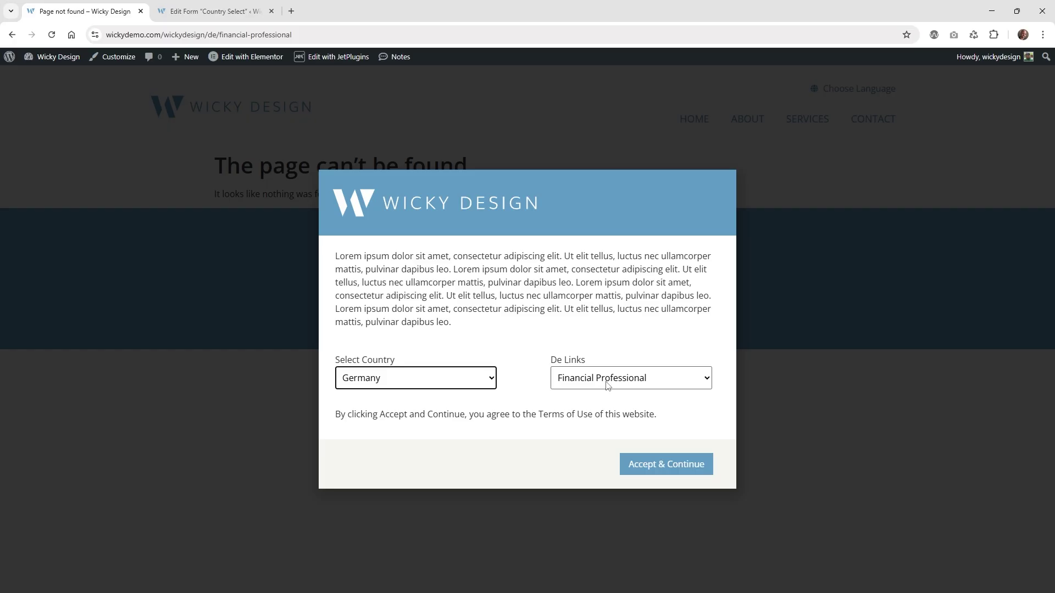
Compare the form's conditional link blocks with the live popup's US Links field, and return to the form editor.
key("ctrl+Tab")
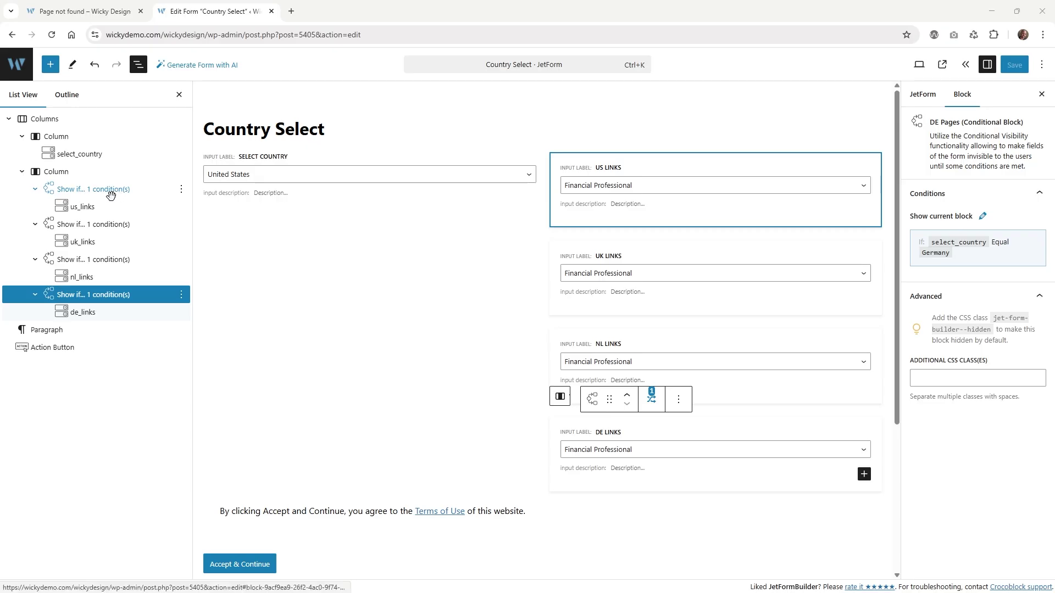
left_click(92, 13)
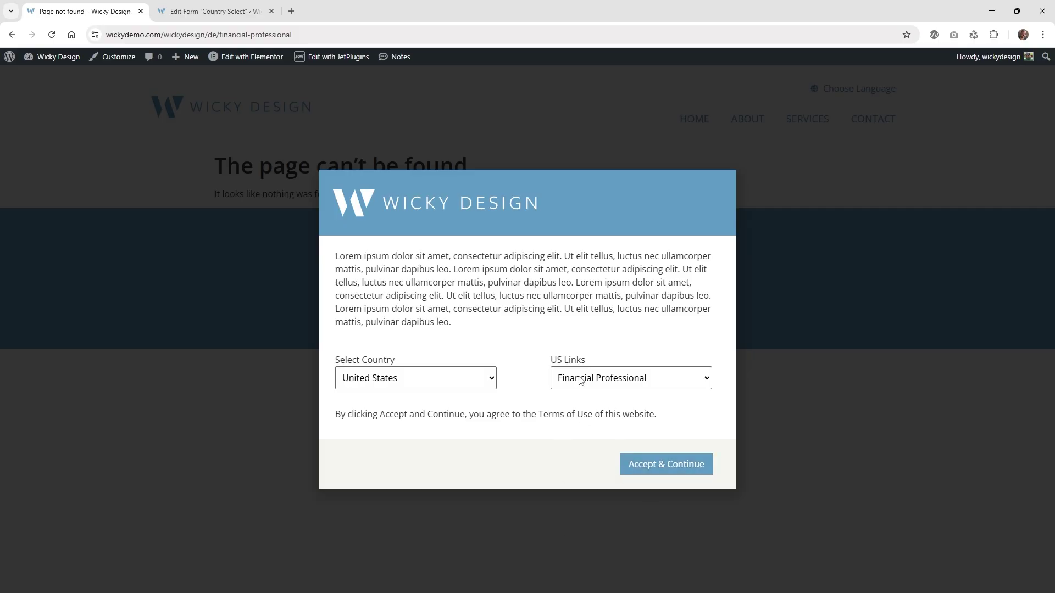
left_click(204, 18)
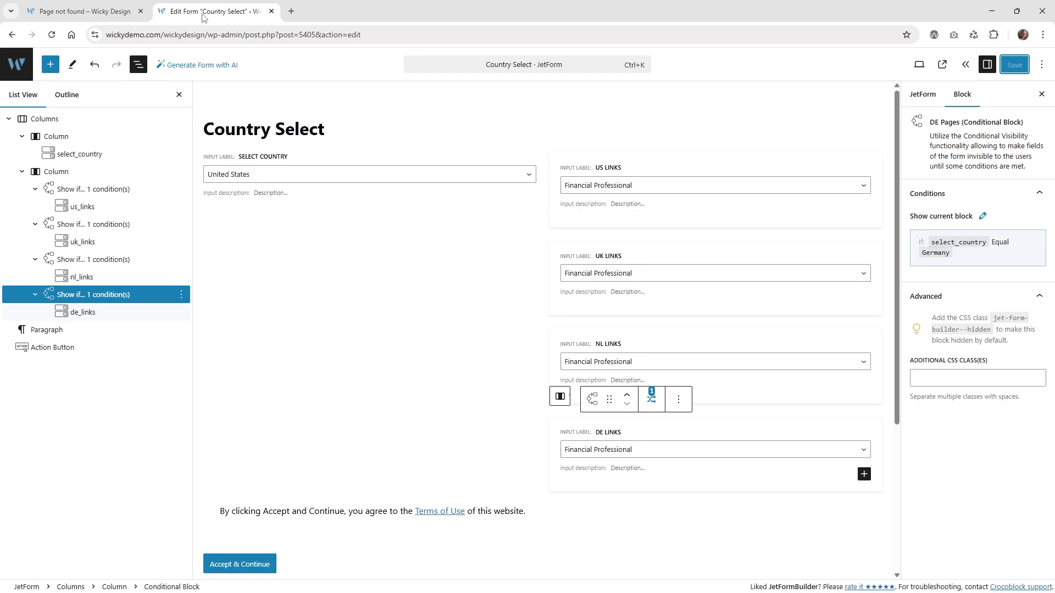
Add the CSS class jet-form-builder--hidden to the conditional blocks around the UK, NL and DE links fields.
left_click(107, 225)
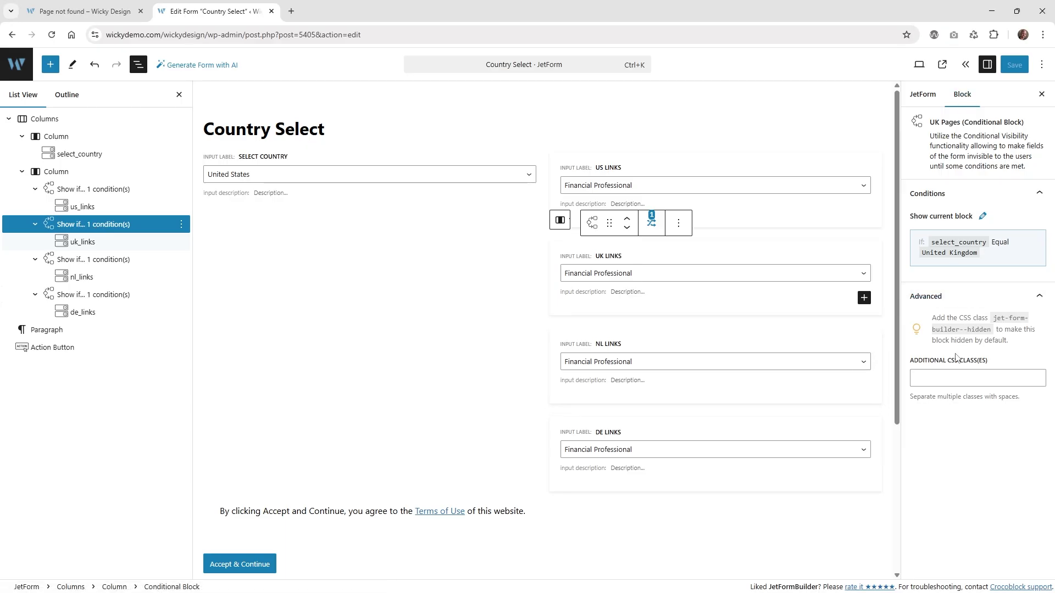
left_click(959, 378)
type("jet-form-builder--hidden")
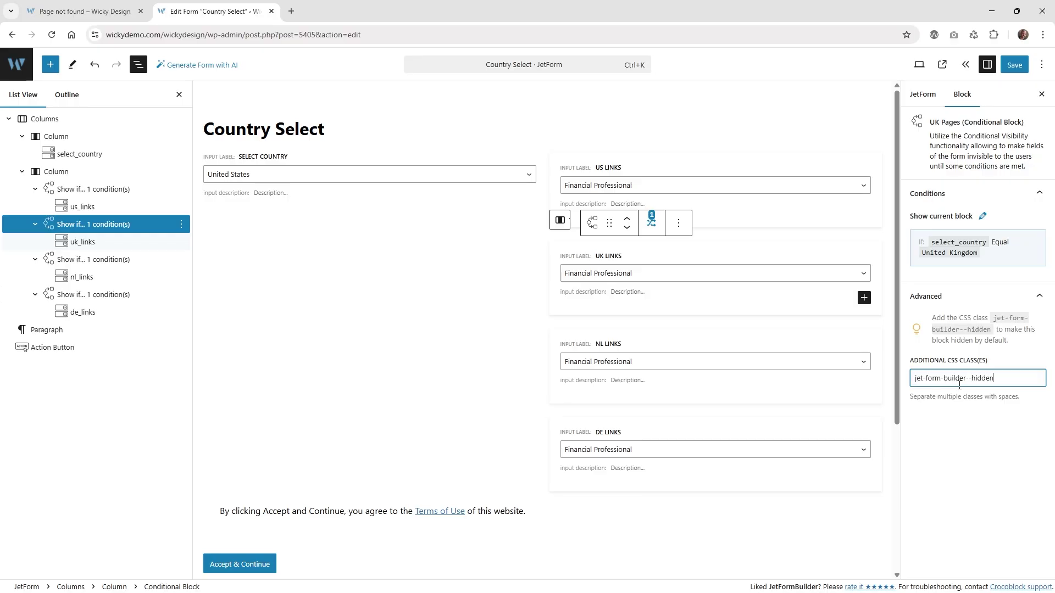
left_click(818, 359)
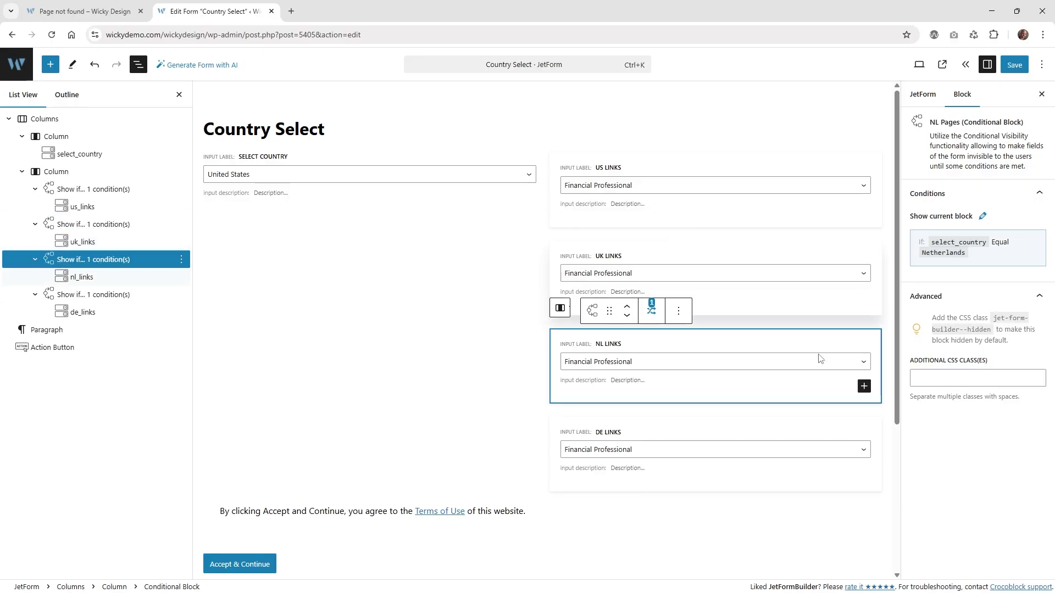
left_click(978, 378)
type("jet-form-builder--hidden")
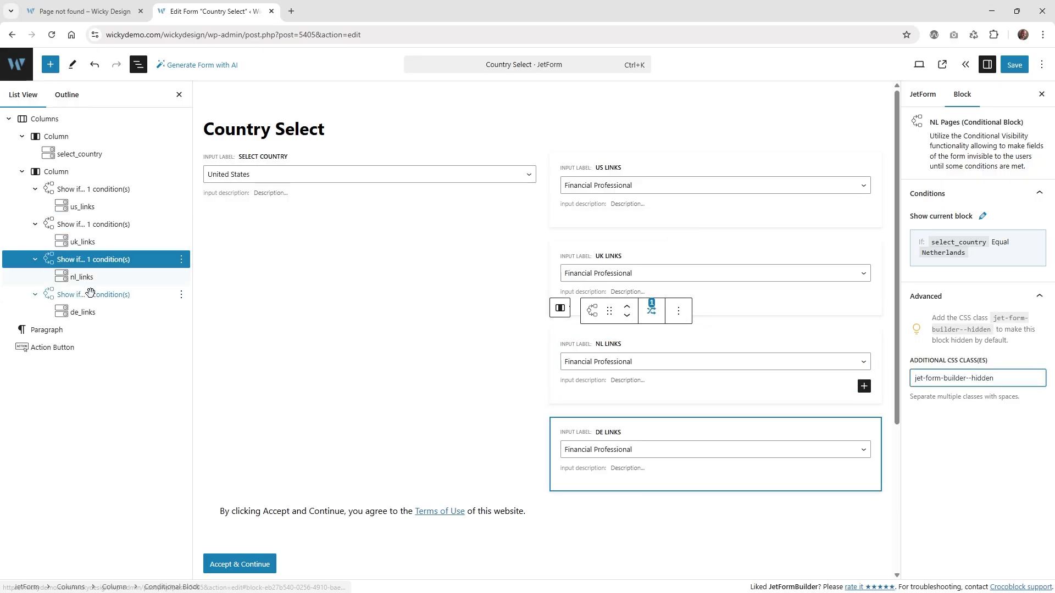
left_click(715, 481)
left_click(943, 377)
type("jet-form-builder--hidden")
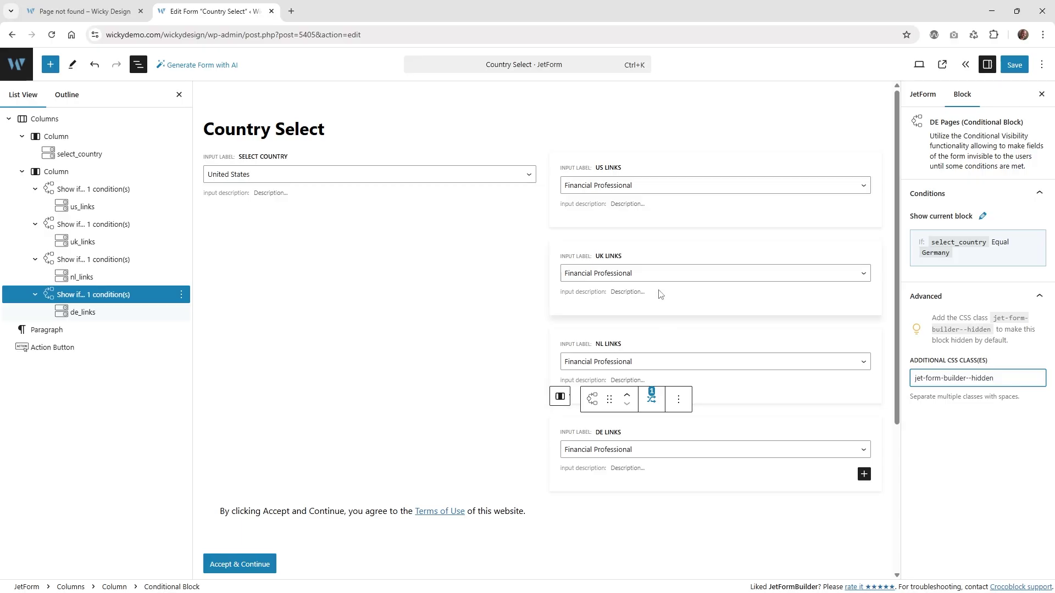
Compare the uk_links field's settings with its parent conditional block's additional CSS class, and switch to the live popup page.
left_click(614, 257)
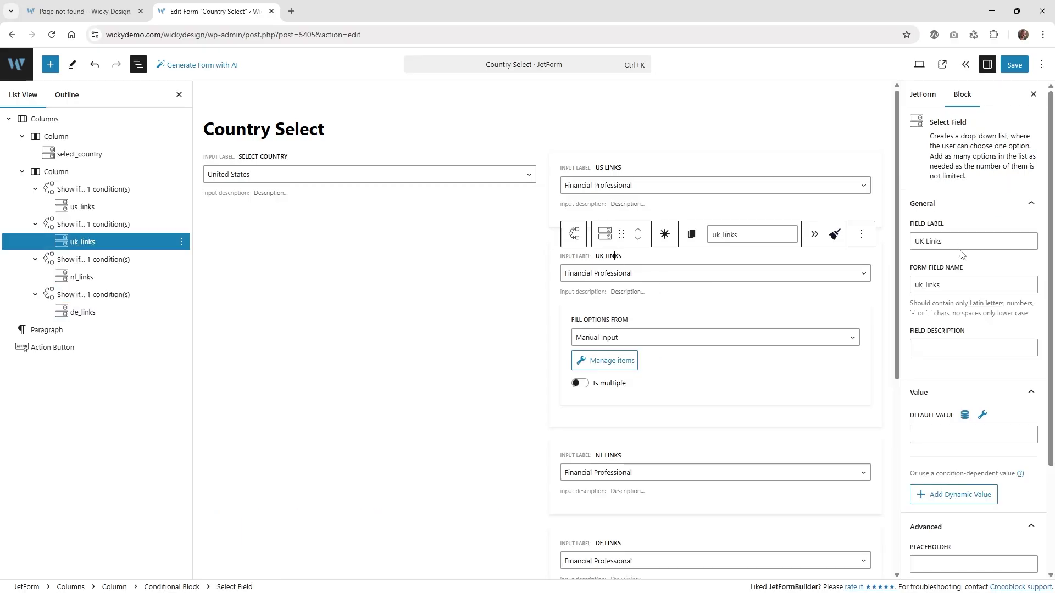
scroll(964, 258, "down", 3)
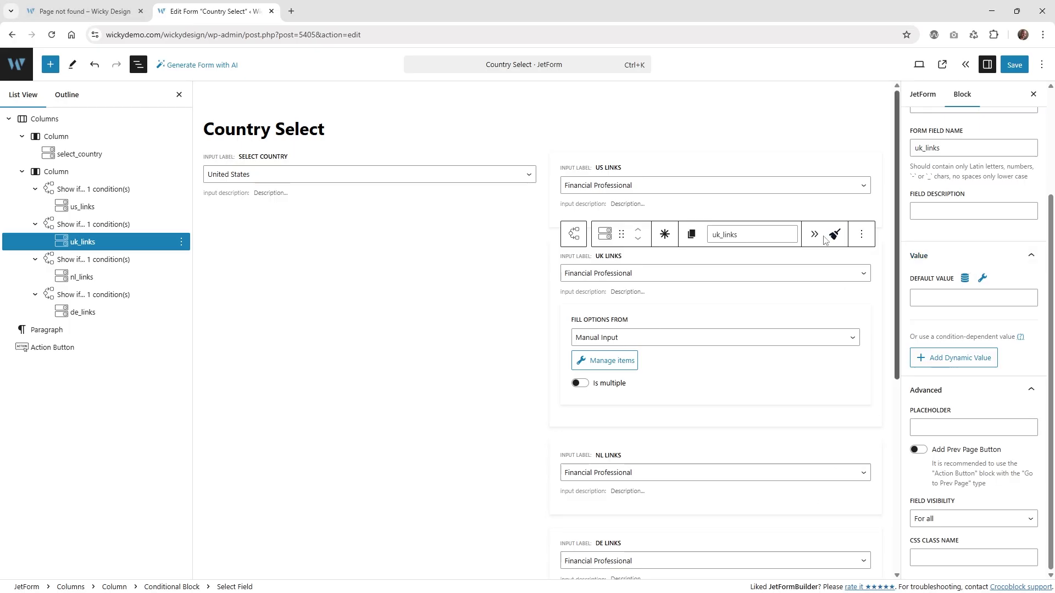
scroll(940, 209, "up", 1)
scroll(940, 210, "up", 2)
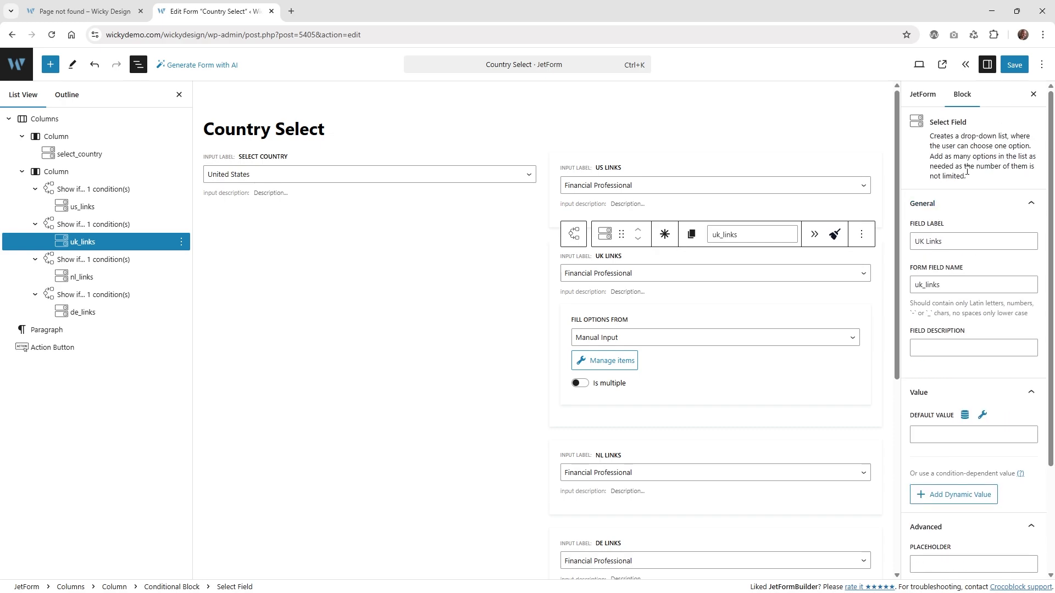
left_click(110, 224)
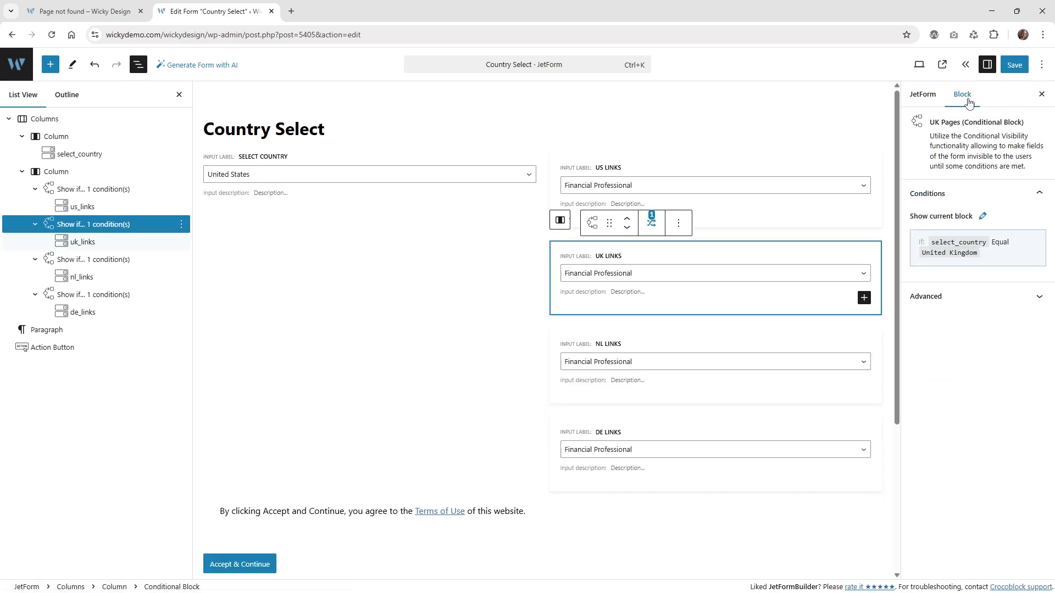
left_click(953, 296)
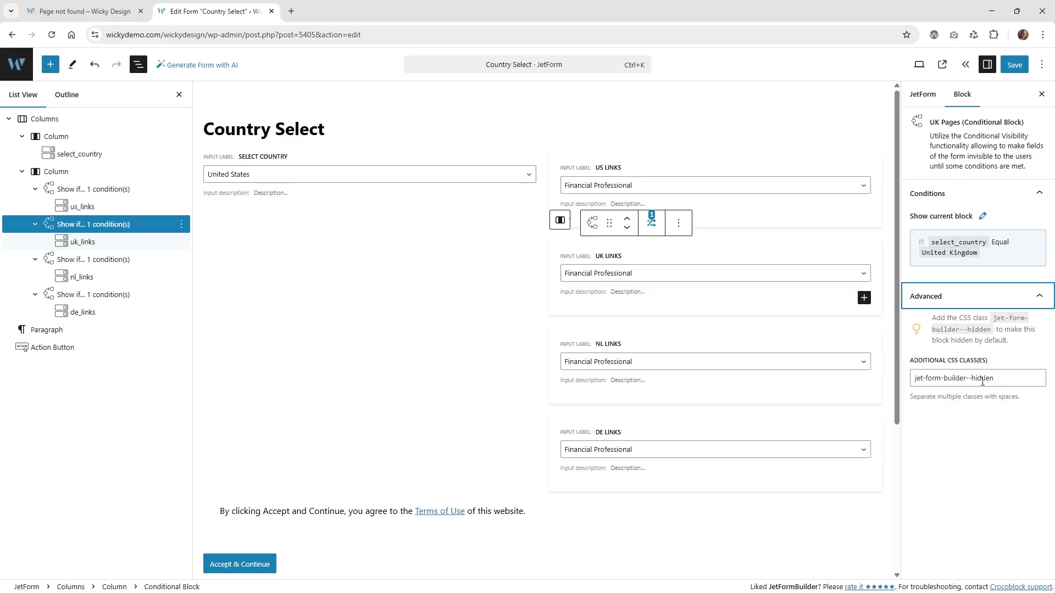
left_click_drag(994, 378, 920, 378)
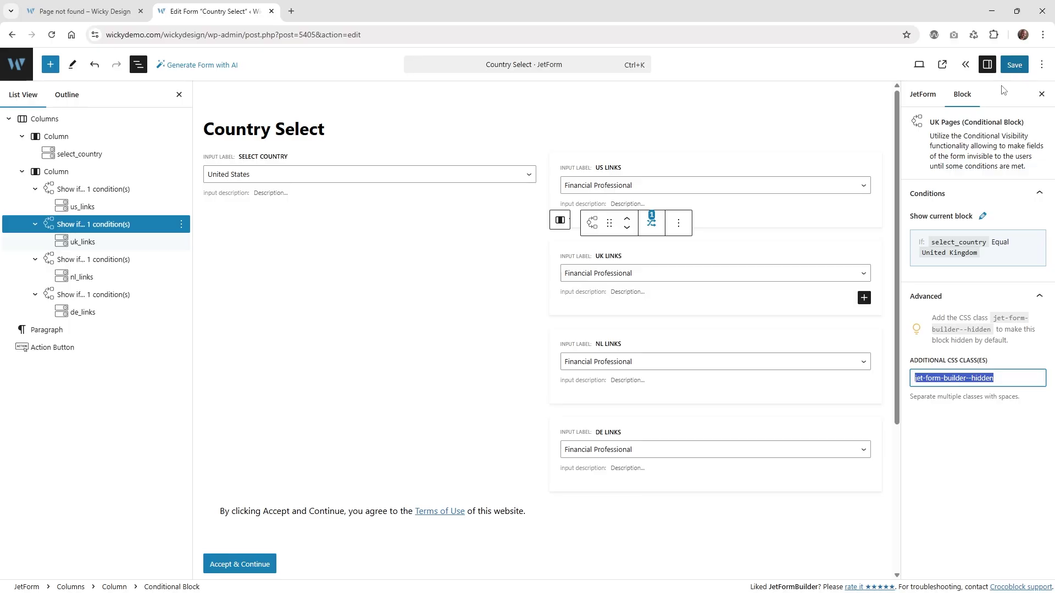
left_click(110, 11)
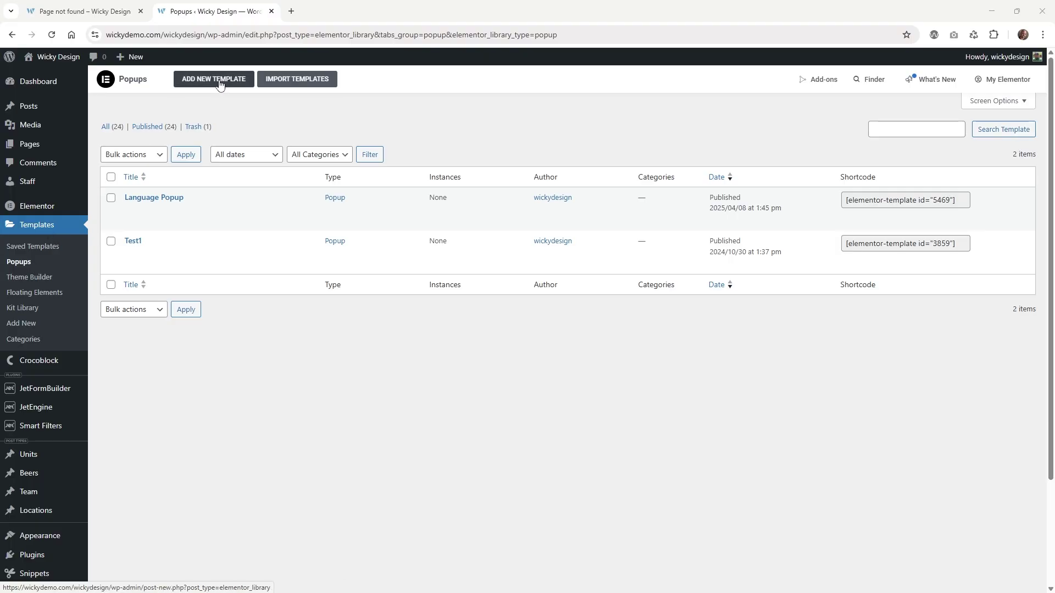
Open the Language Popup template for editing with Elementor in a new browser tab.
mouse_move(165, 196)
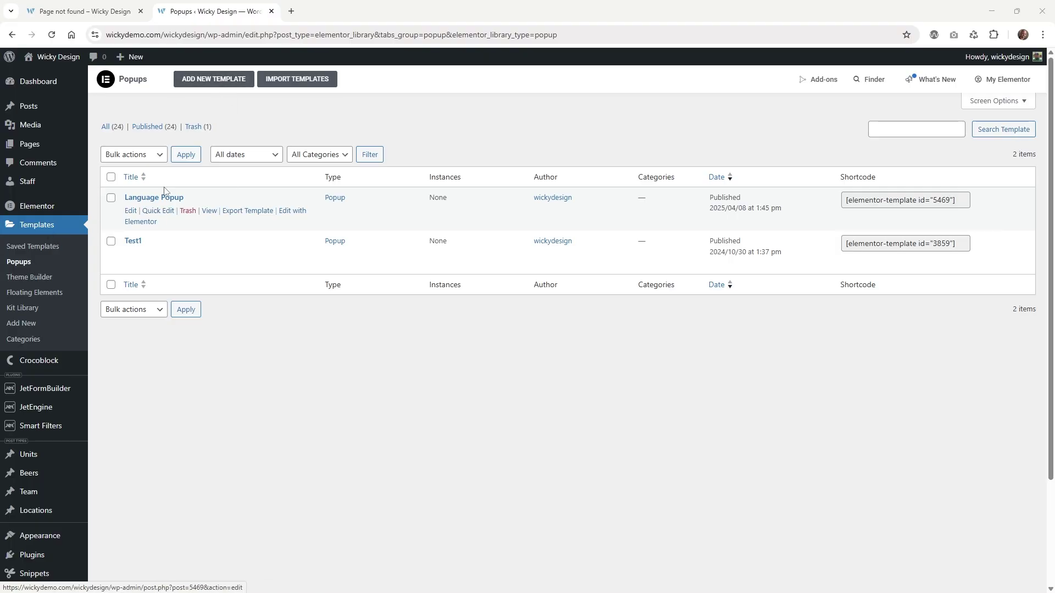
right_click(292, 213)
left_click(316, 226)
left_click(337, 7)
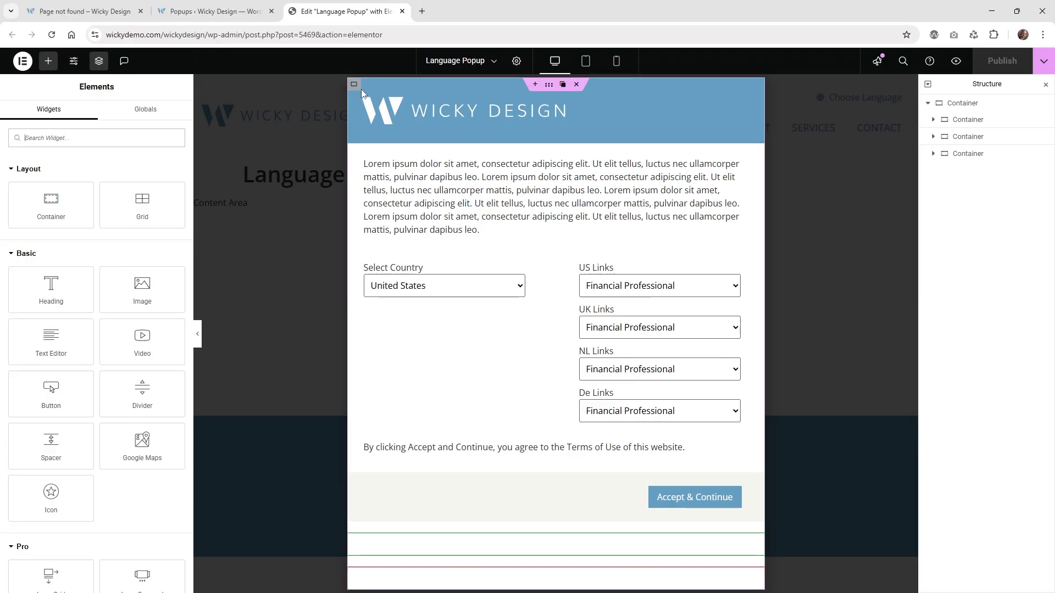
Examine the popup's three inner containers with their image, text editor and JetForm elements, and open the JetForm widget's settings.
left_click(933, 119)
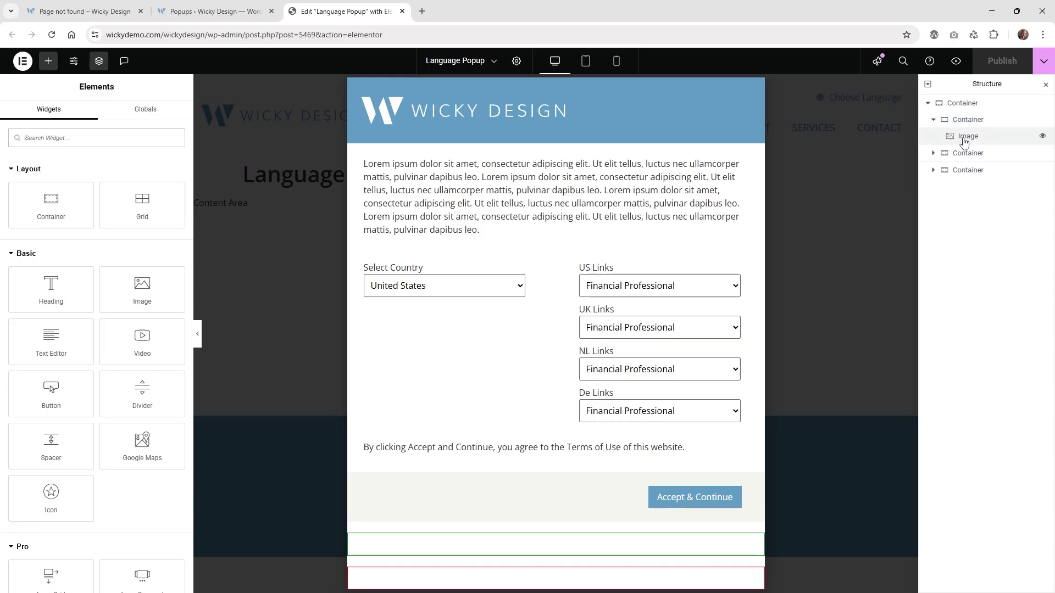
left_click(936, 155)
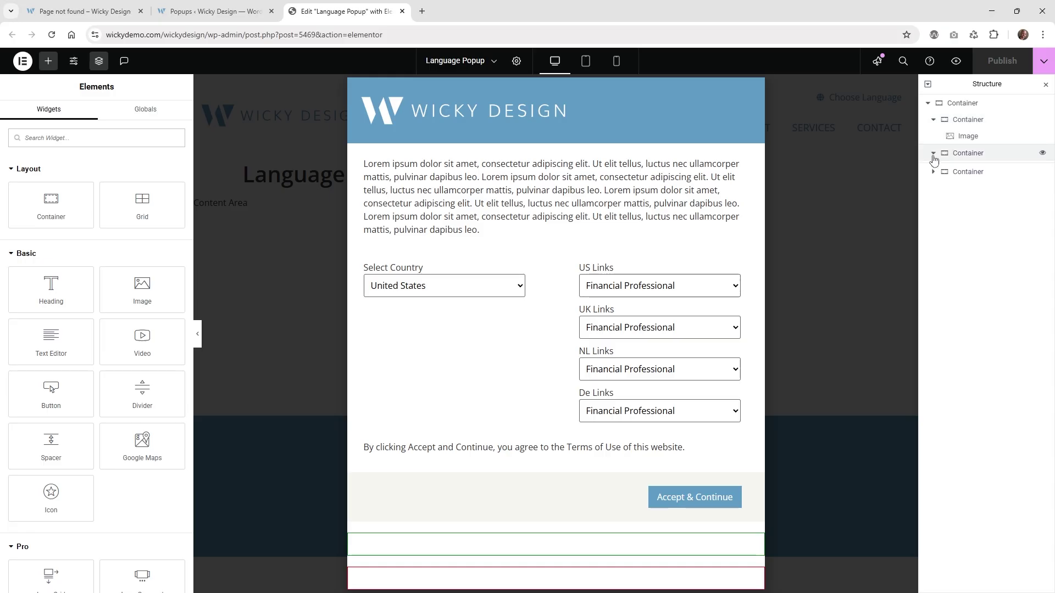
left_click(965, 158)
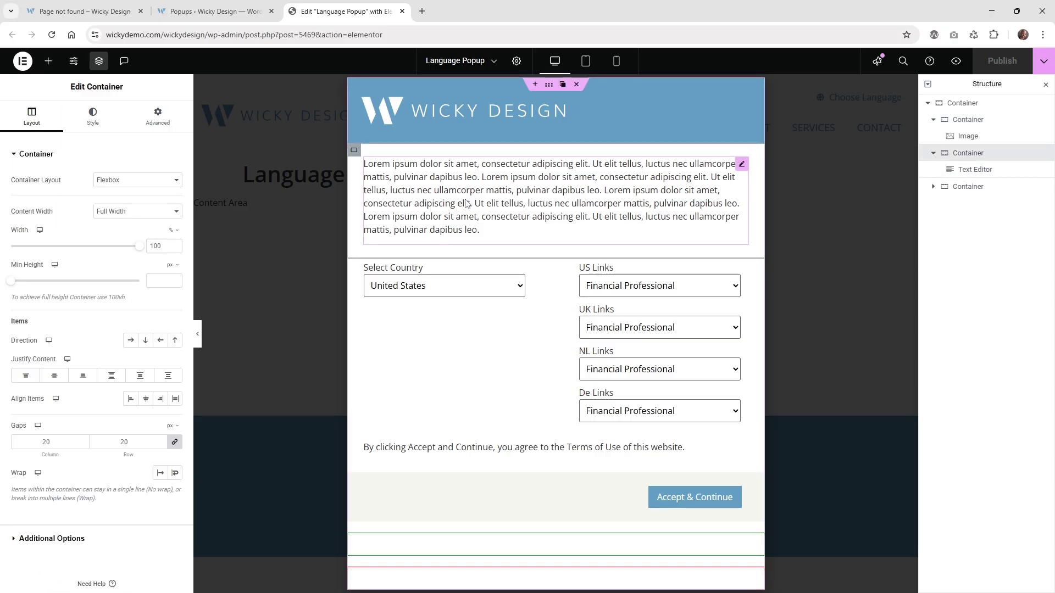
left_click(934, 186)
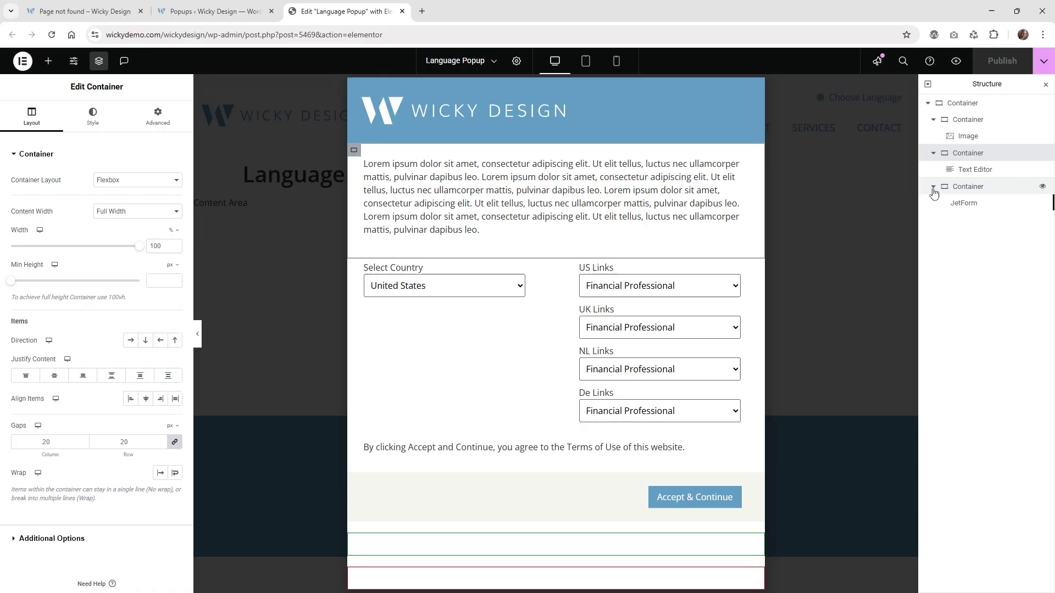
left_click(967, 186)
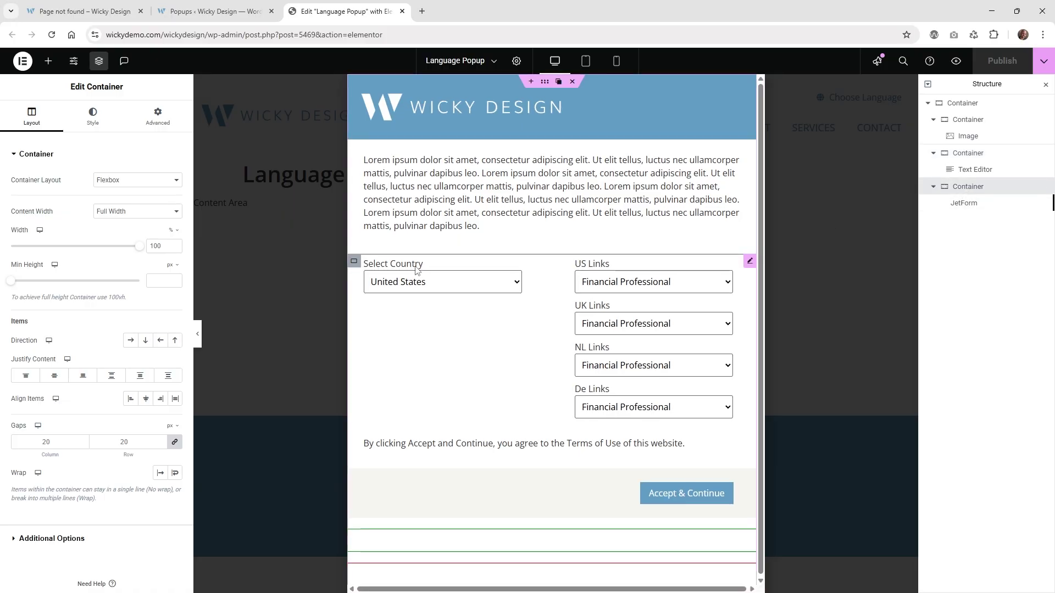
left_click(976, 210)
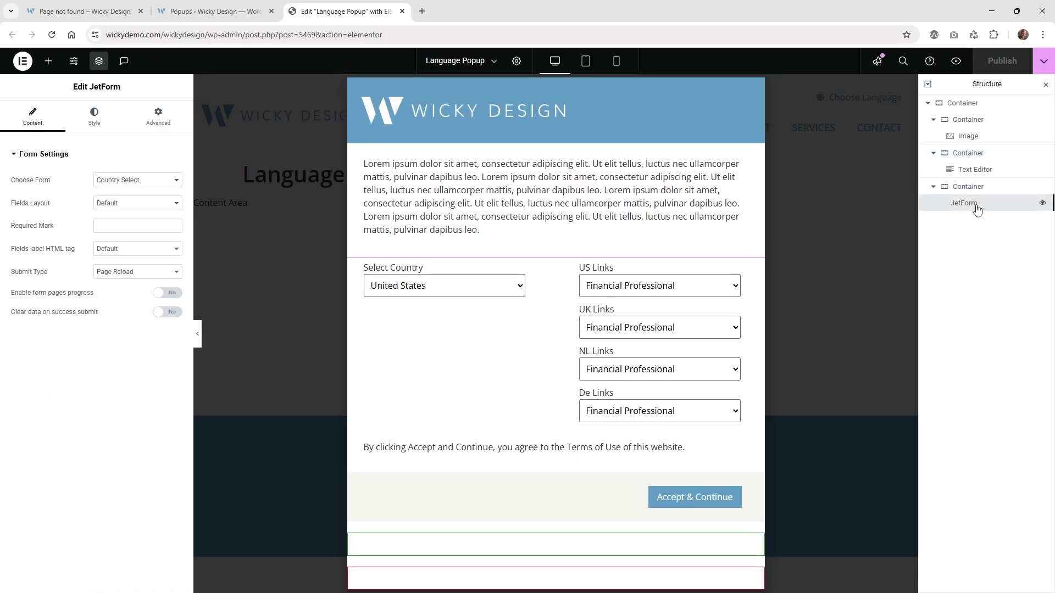
Search the widget library for "jet", and reopen the settings of the JetForm widget placed in the popup.
left_click(48, 61)
type("jet")
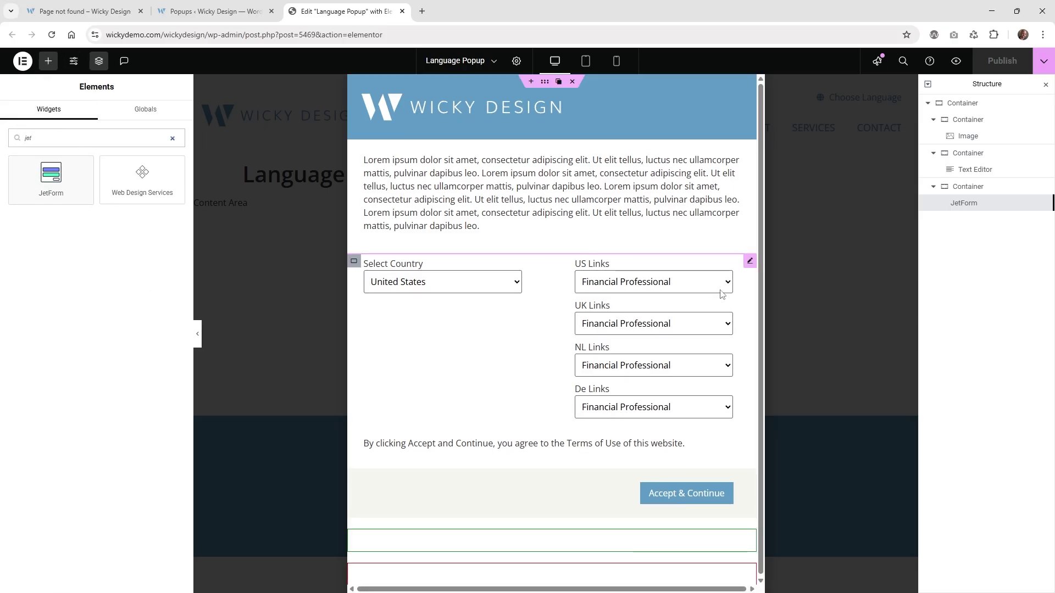
left_click(751, 263)
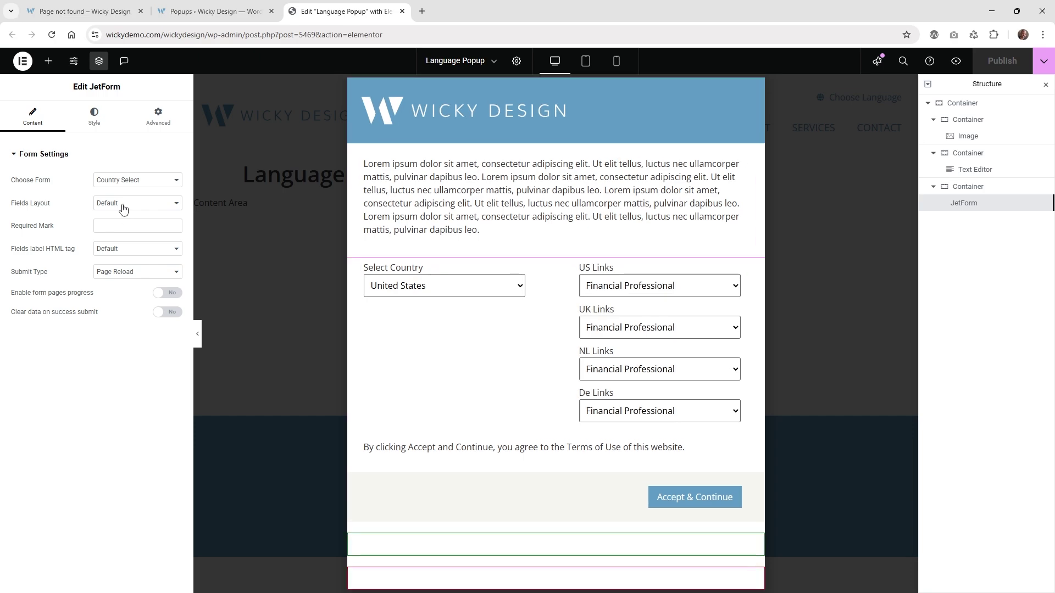
Choose the Country Select form for the JetForm widget and enable clearing data on success submit.
left_click(124, 181)
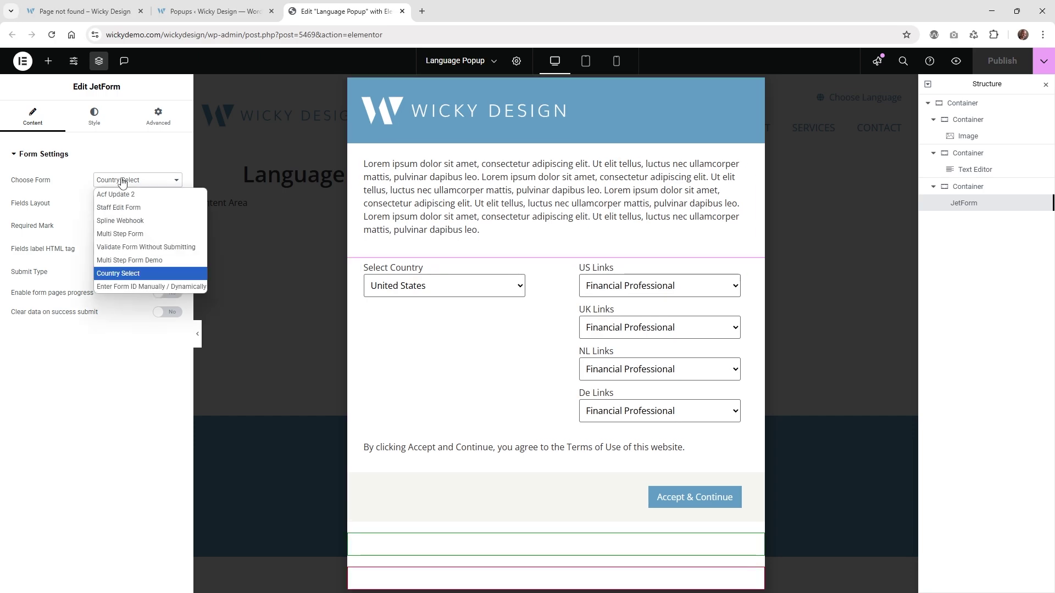
left_click(130, 275)
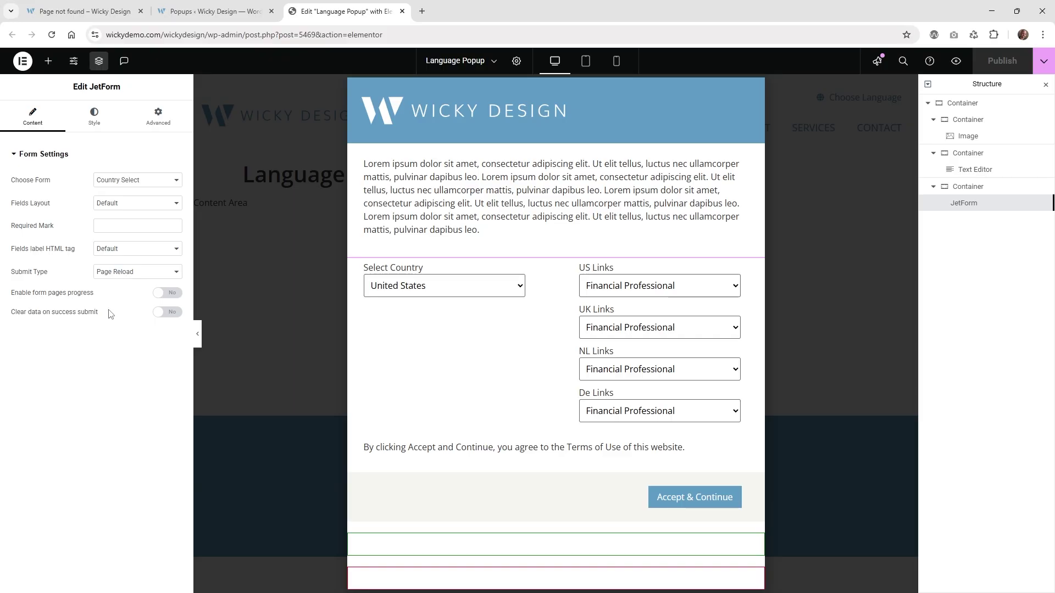
left_click(168, 312)
Review the Language Popup's general, preview and advanced settings, including the options that prevent closing on overlay and ESC key.
left_click(516, 62)
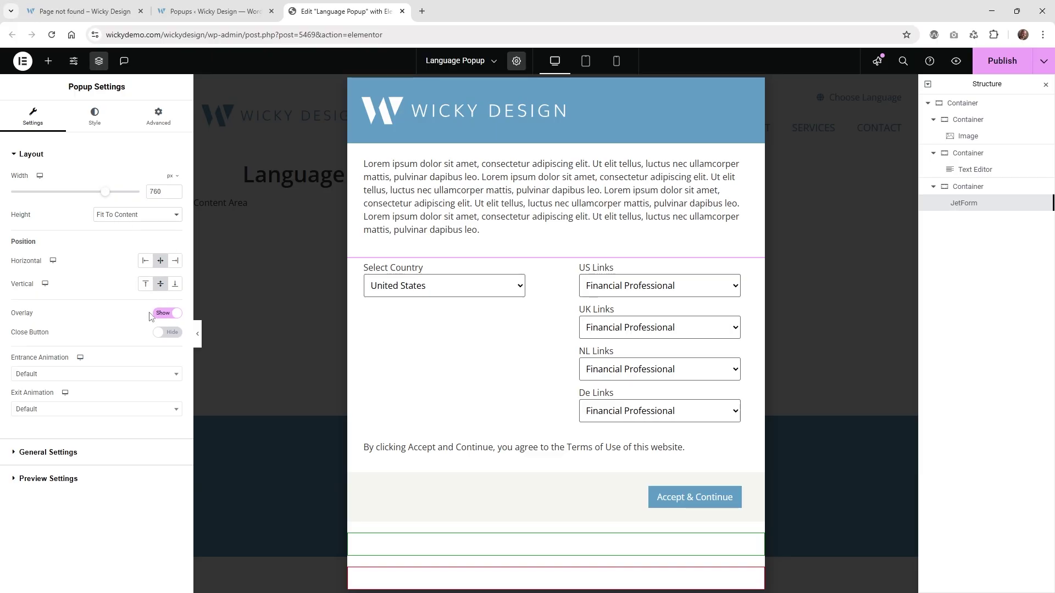
left_click(50, 446)
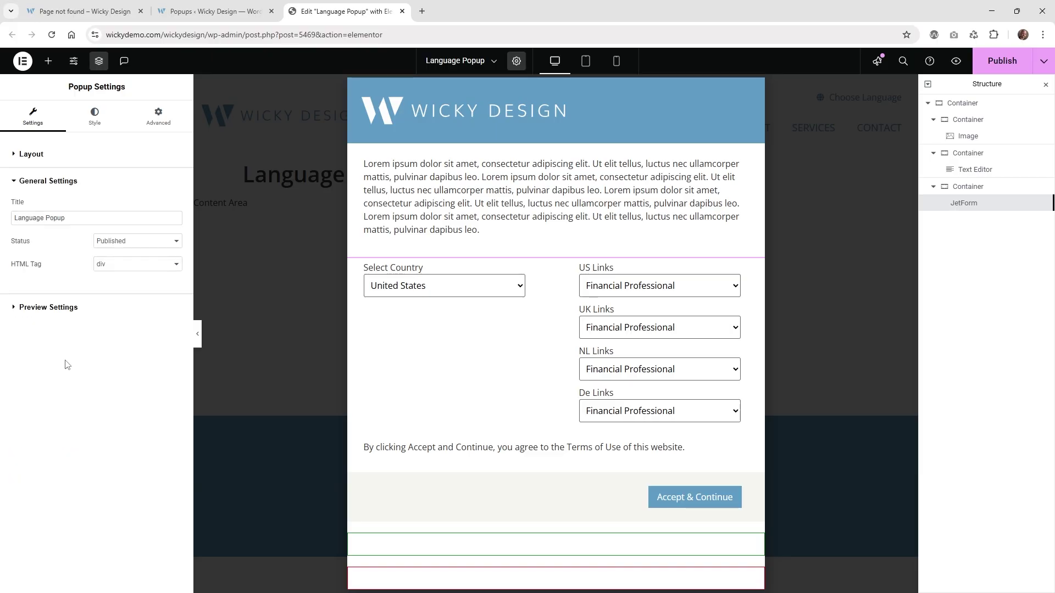
left_click(62, 311)
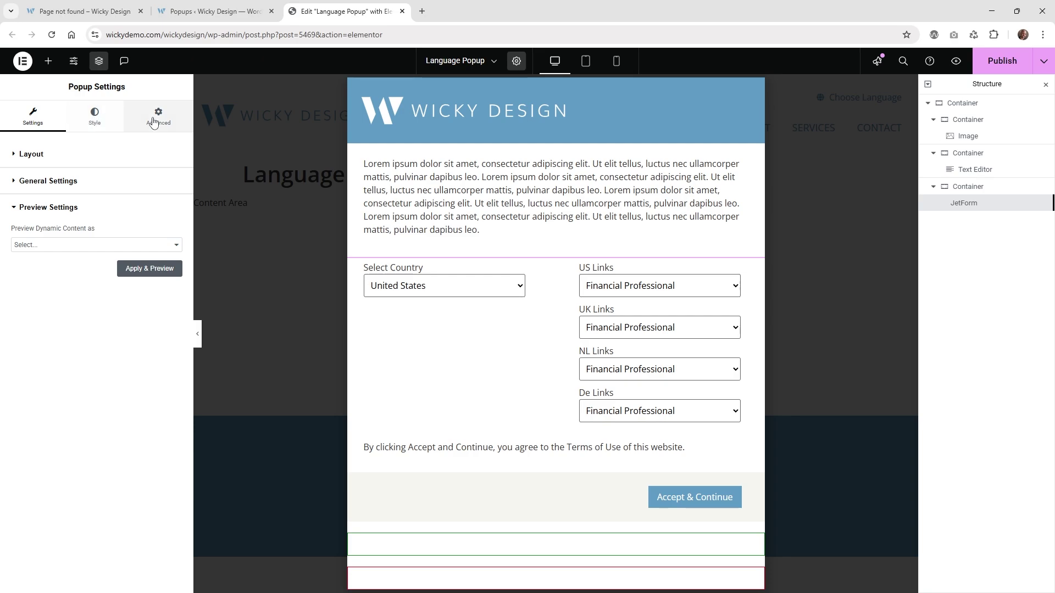
left_click(158, 116)
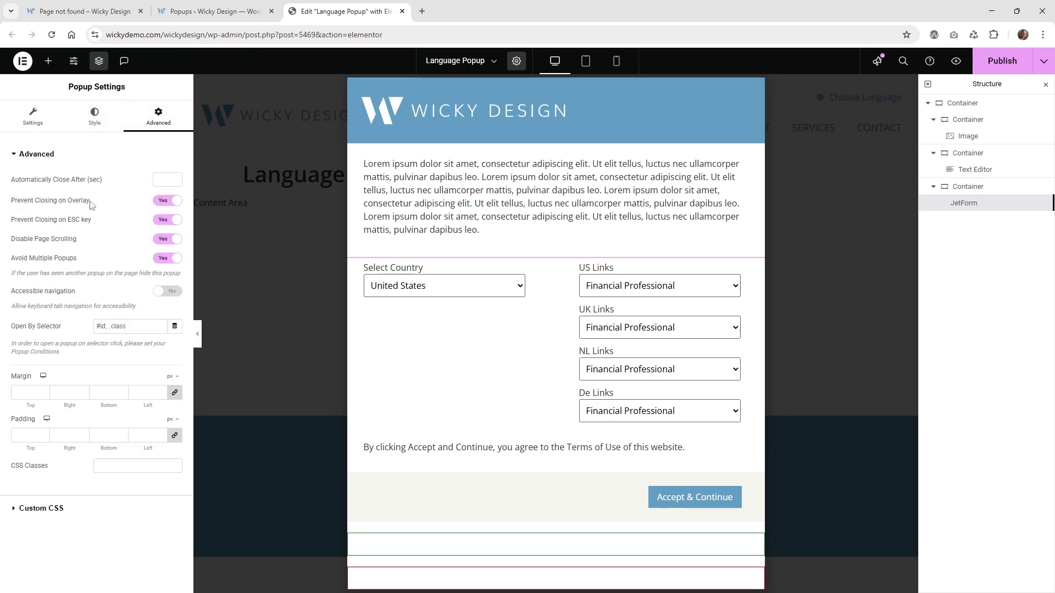
Select Netherlands as the country in the live page's popup to check its links, and return to the Elementor popup editor.
left_click(80, 10)
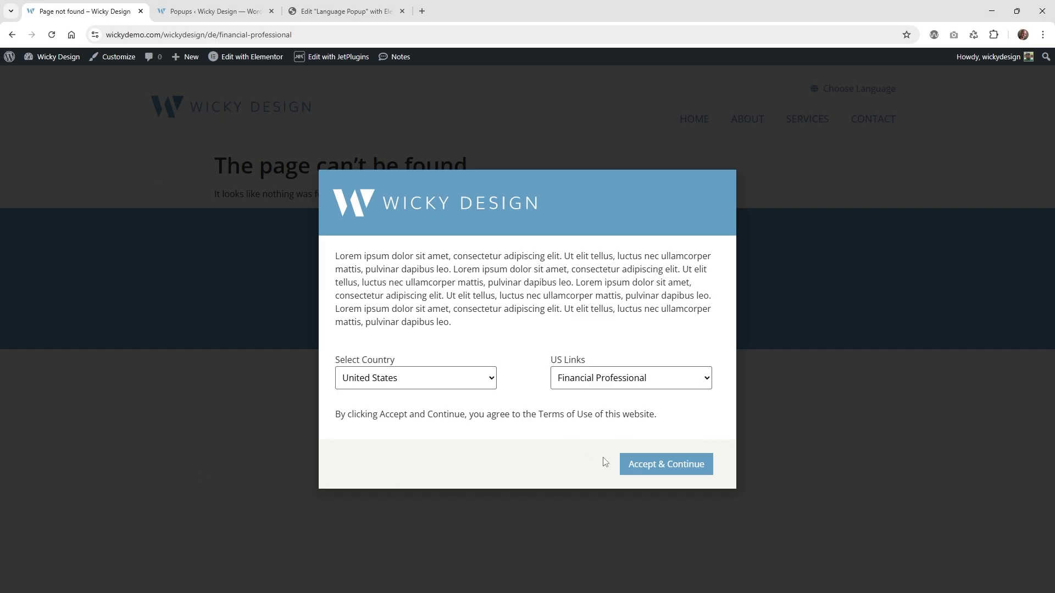
left_click(457, 390)
left_click(443, 430)
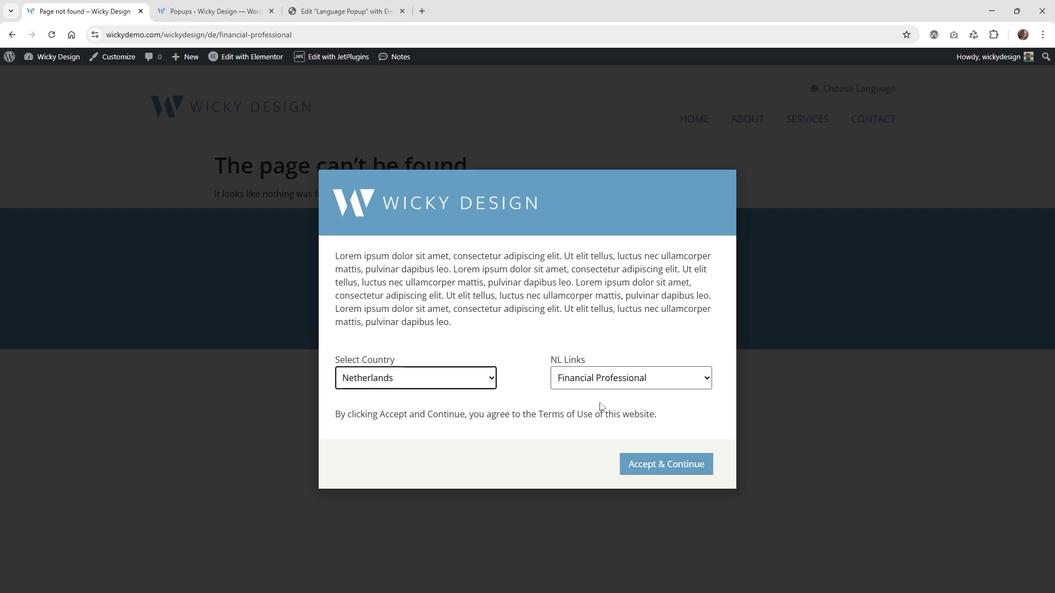
left_click(317, 5)
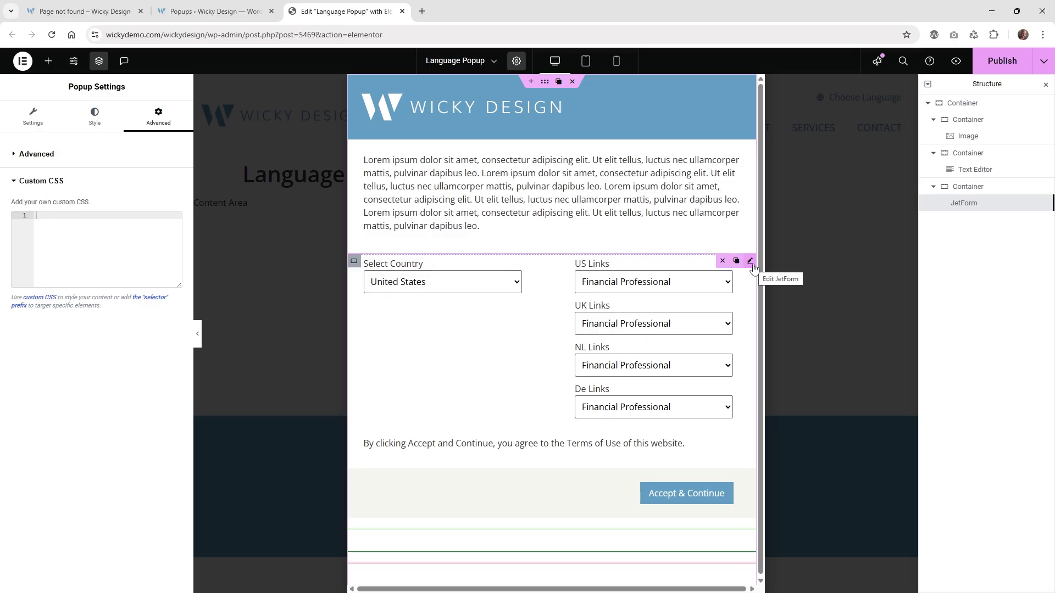
Try a 31 px typography size on the JetForm widget's submit button, and reset the typography.
left_click(751, 262)
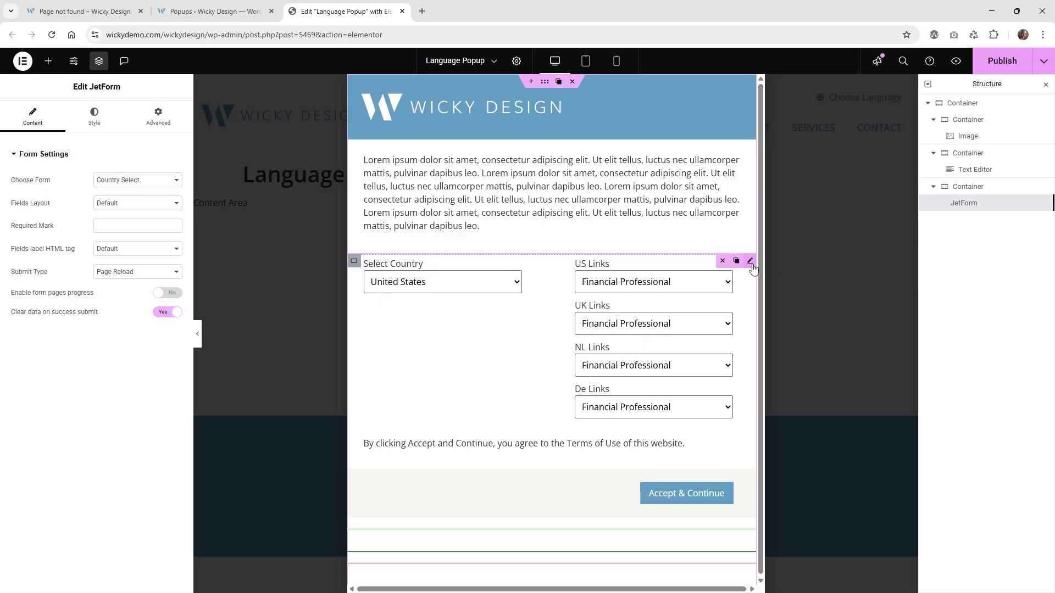
left_click(94, 122)
left_click(59, 157)
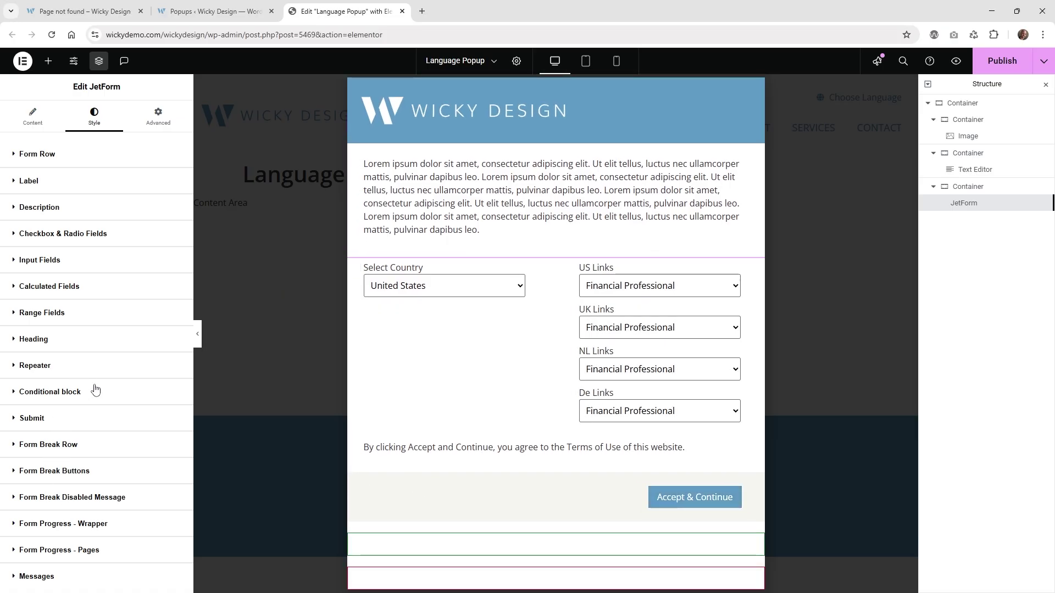
left_click(76, 423)
scroll(124, 387, "down", 4)
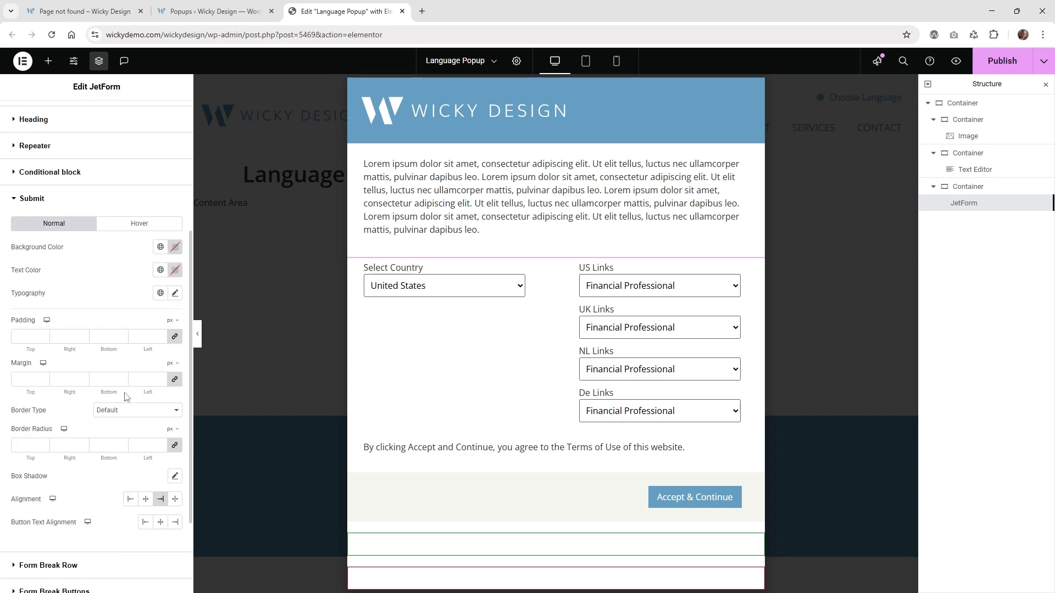
left_click(175, 293)
mouse_move(19, 388)
left_mouse_down()
mouse_move(47, 391)
mouse_move(37, 393)
left_mouse_up()
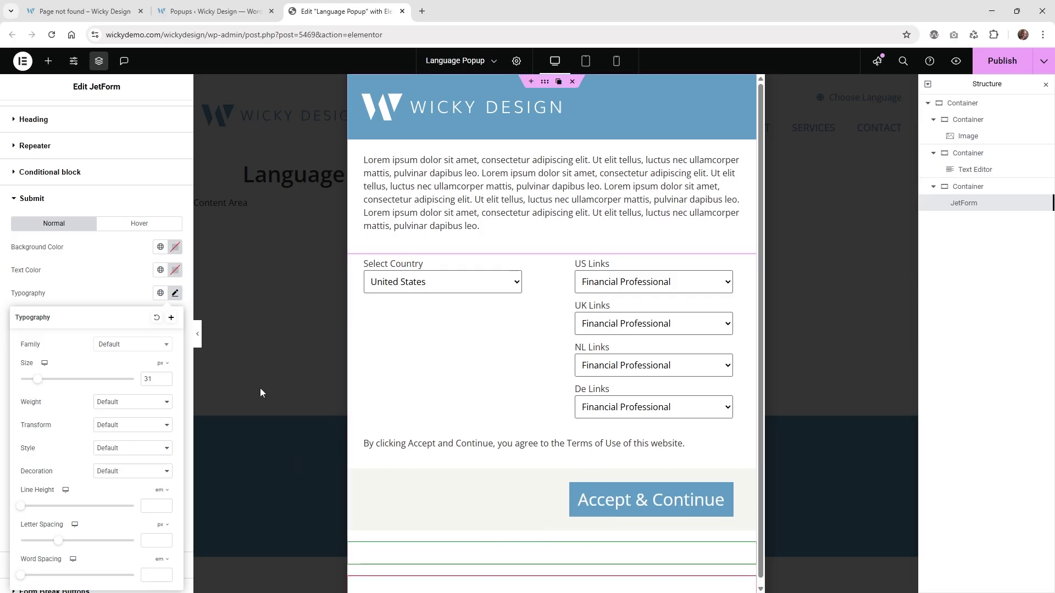
left_click(157, 320)
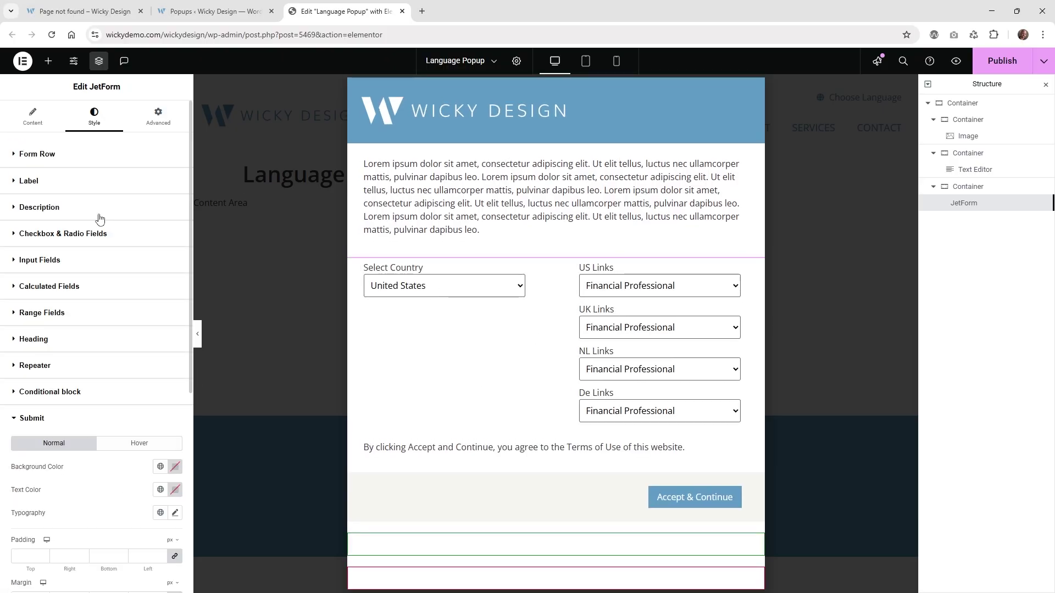
Open the Custom CSS section in the JetForm widget's advanced settings.
scroll(104, 222, "up", 4)
left_click(145, 124)
scroll(55, 549, "down", 5)
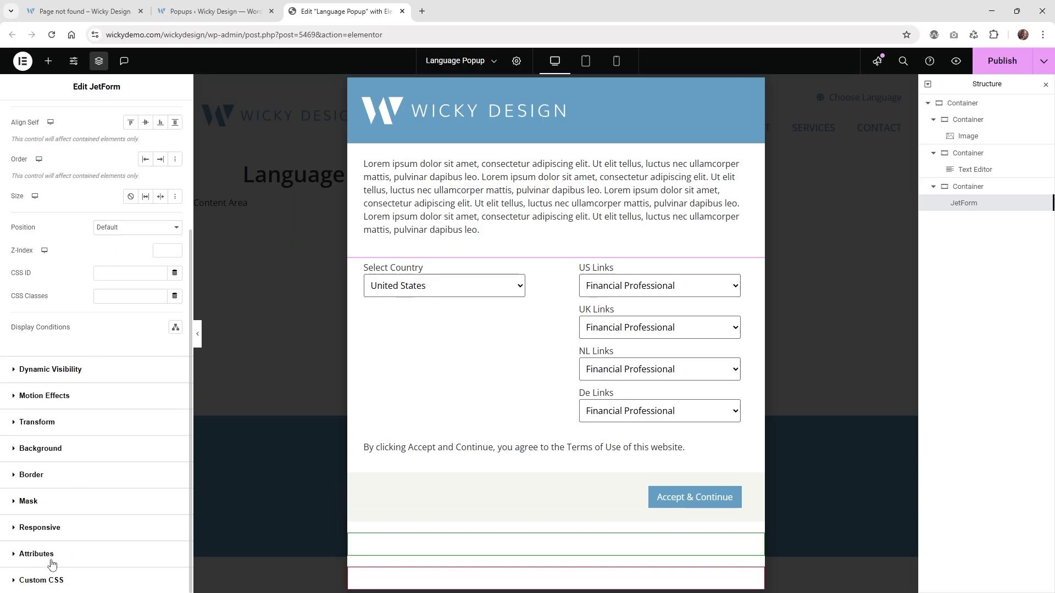
left_click(54, 581)
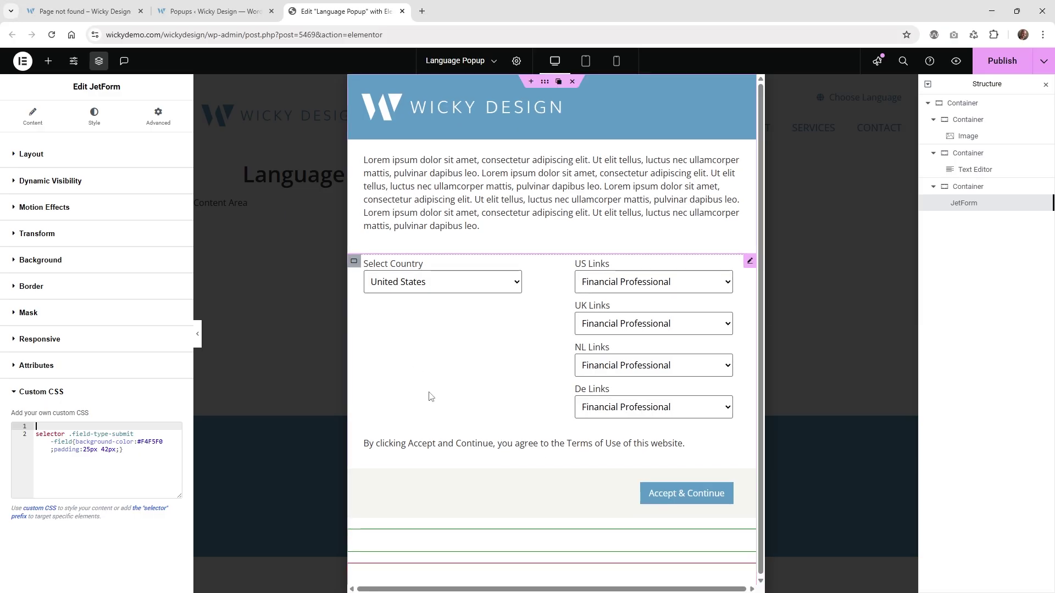
Inspect the live popup's submit button row in the browser developer tools and highlight its field-type-submit-field class.
left_click(85, 11)
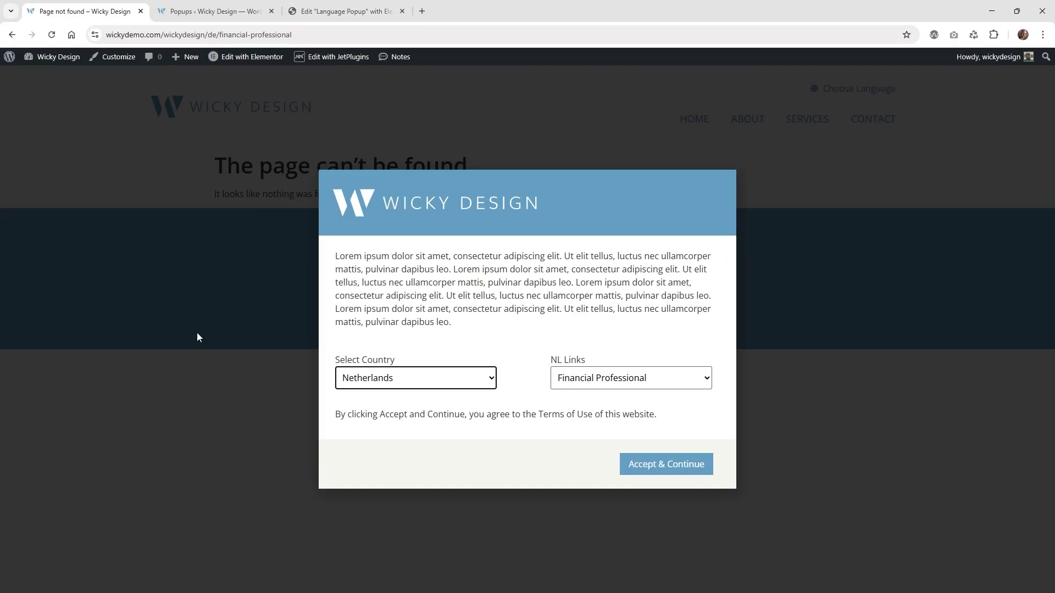
key("ctrl+shift+i")
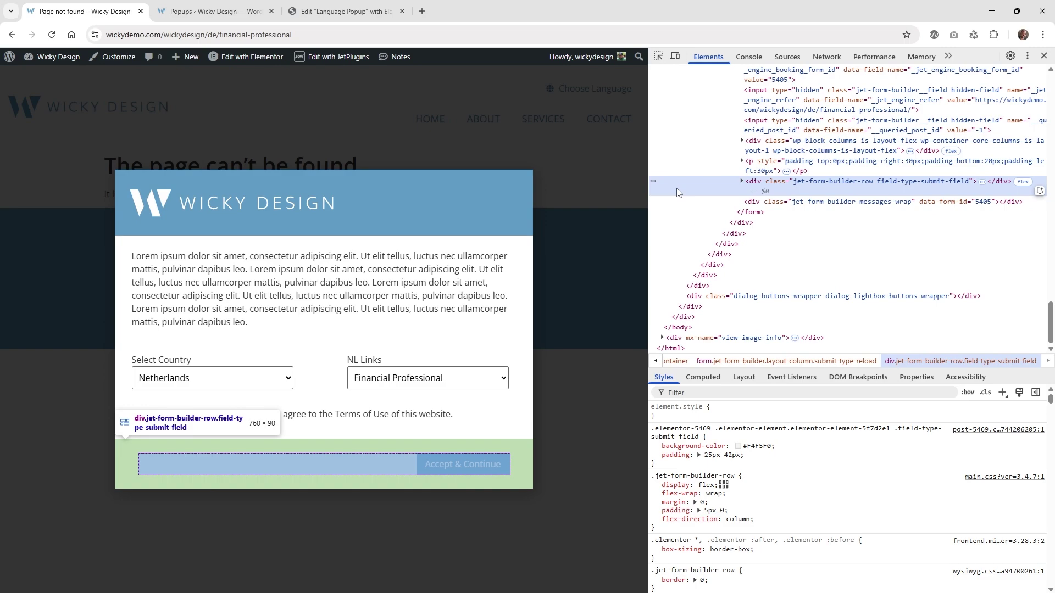
left_click(742, 182)
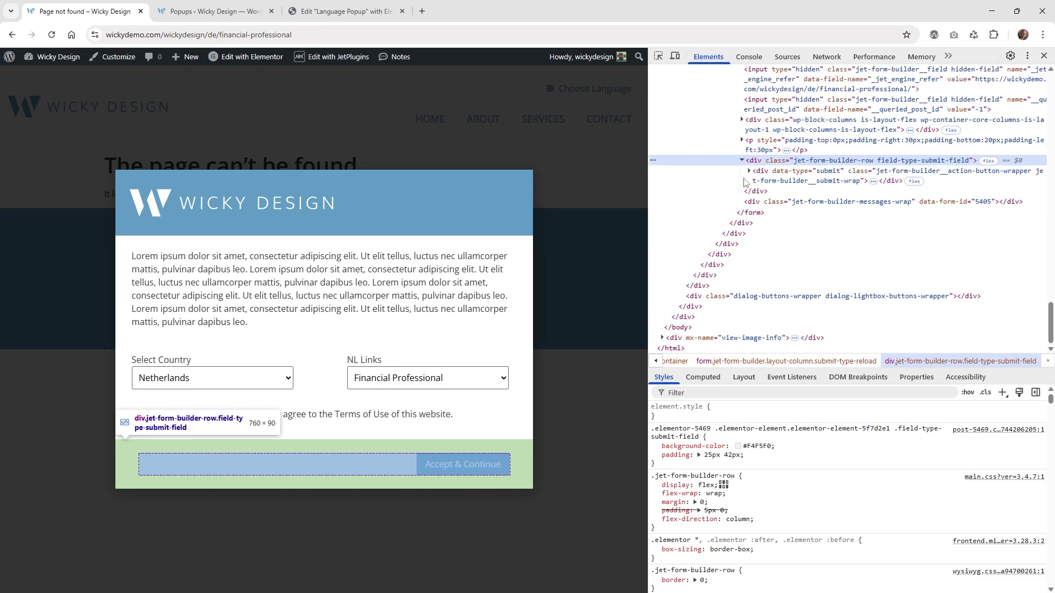
left_click(849, 176)
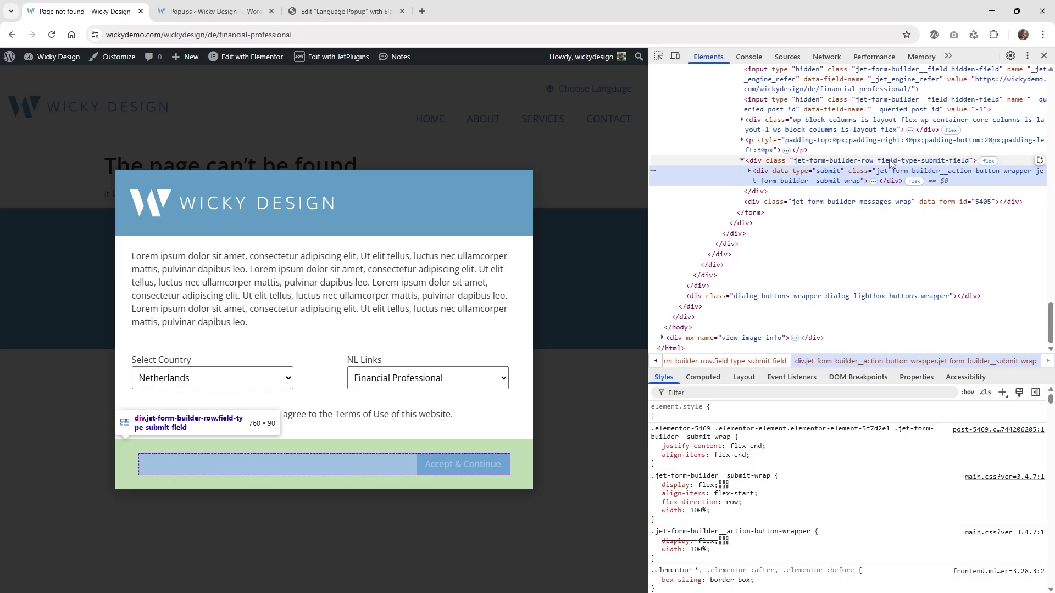
left_click(906, 165)
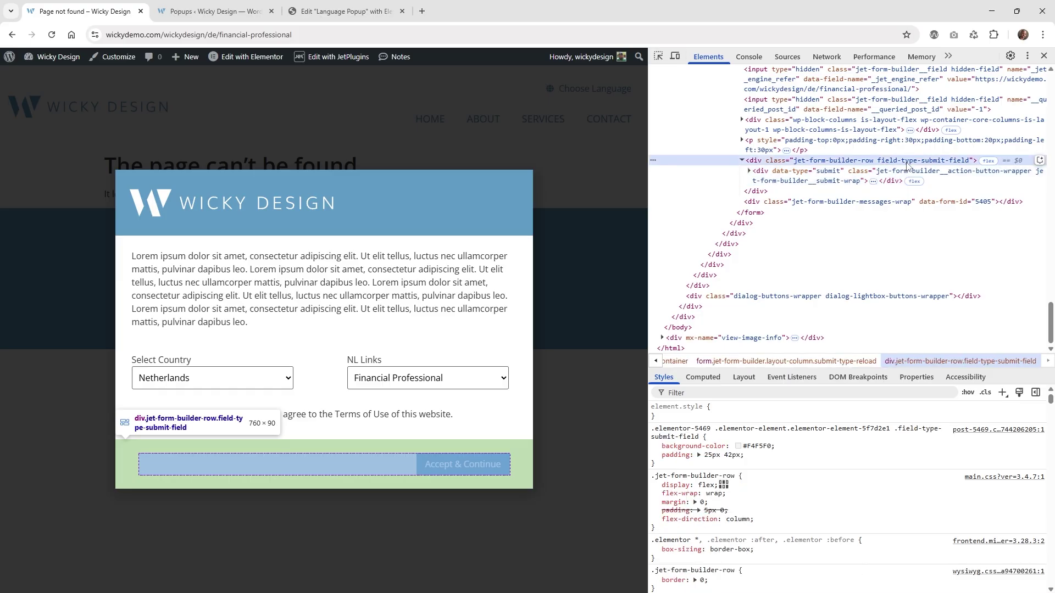
double_click(901, 161)
left_click(901, 161)
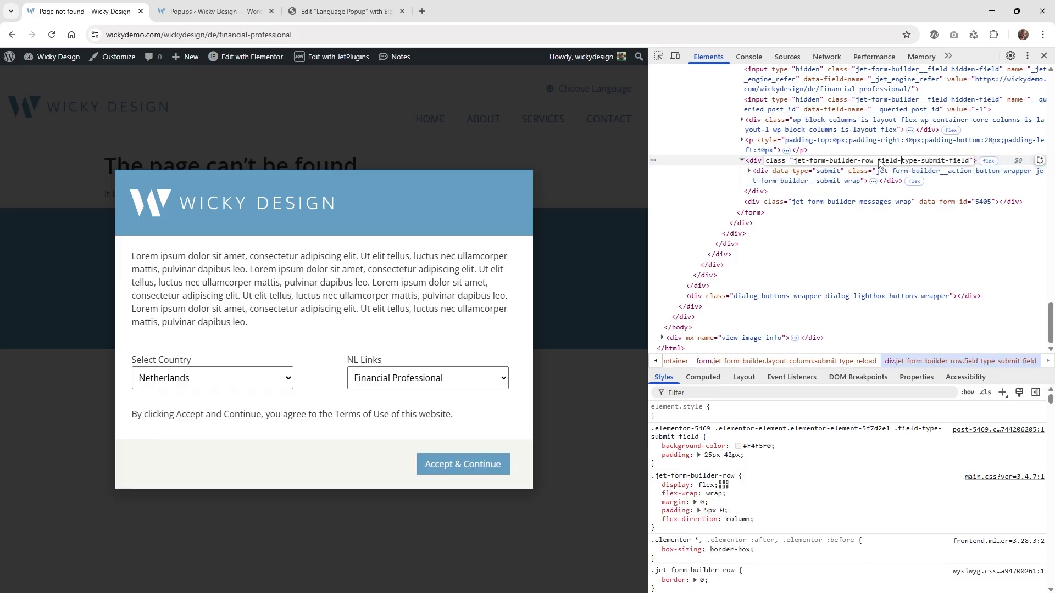
left_click_drag(878, 163, 971, 168)
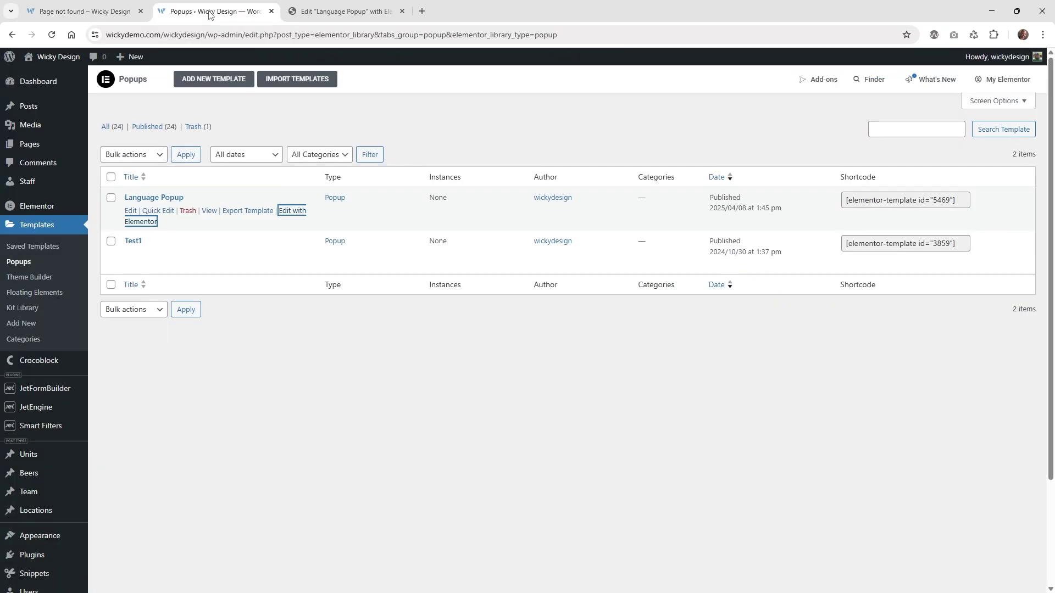
Examine the selector, background color and padding in the JetForm widget's custom CSS, and compare them with the inspected live popup.
left_click(341, 11)
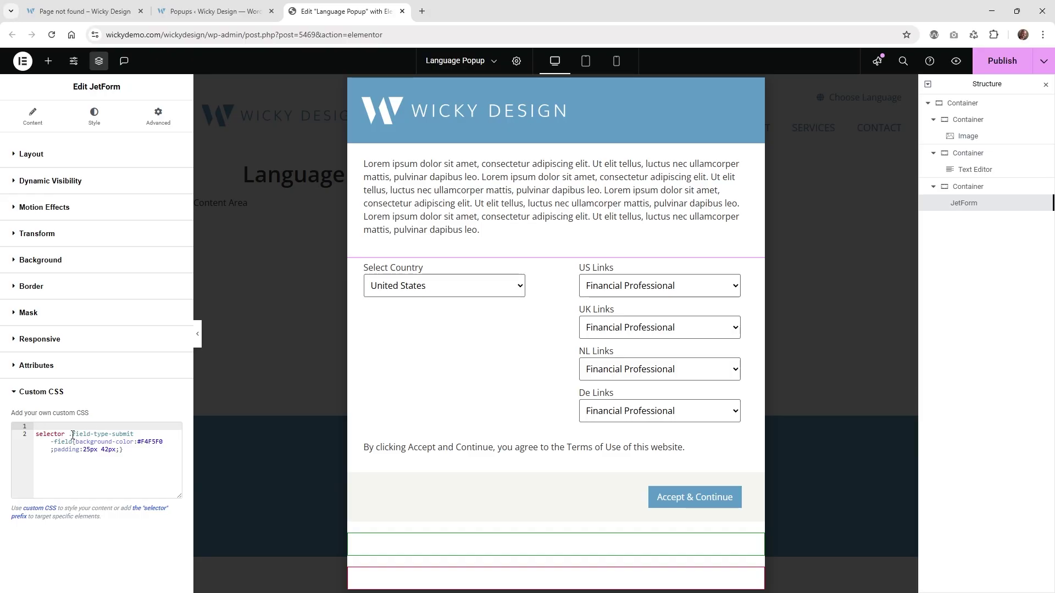
left_click(51, 434)
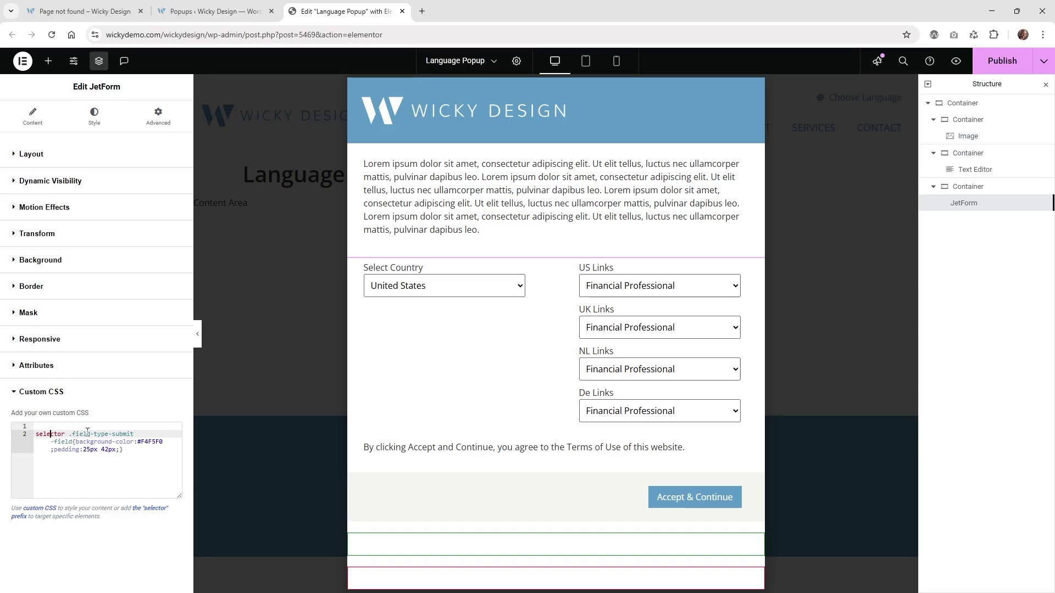
left_click(117, 442)
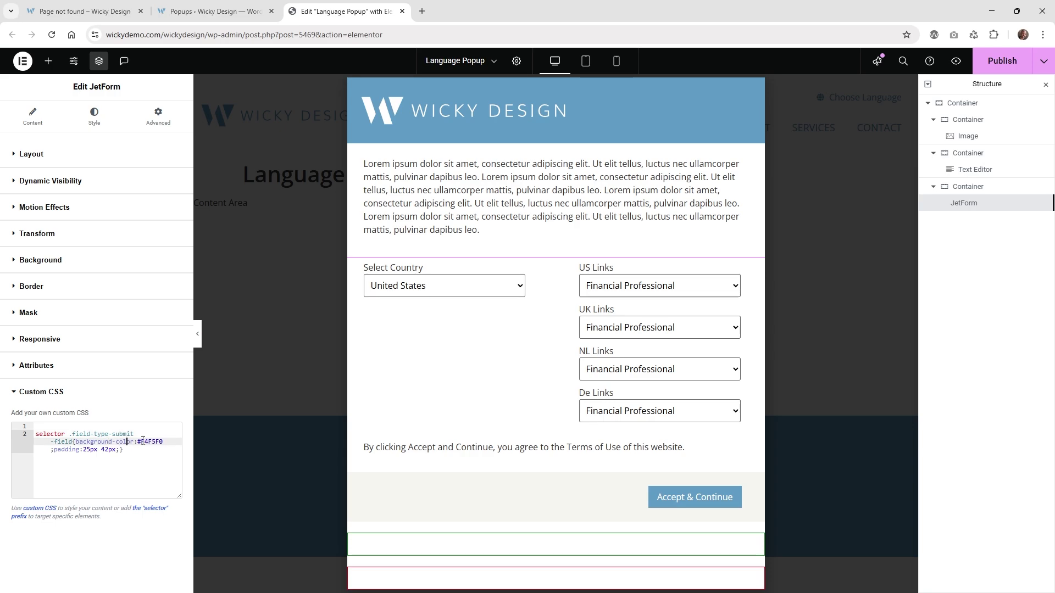
left_click(90, 450)
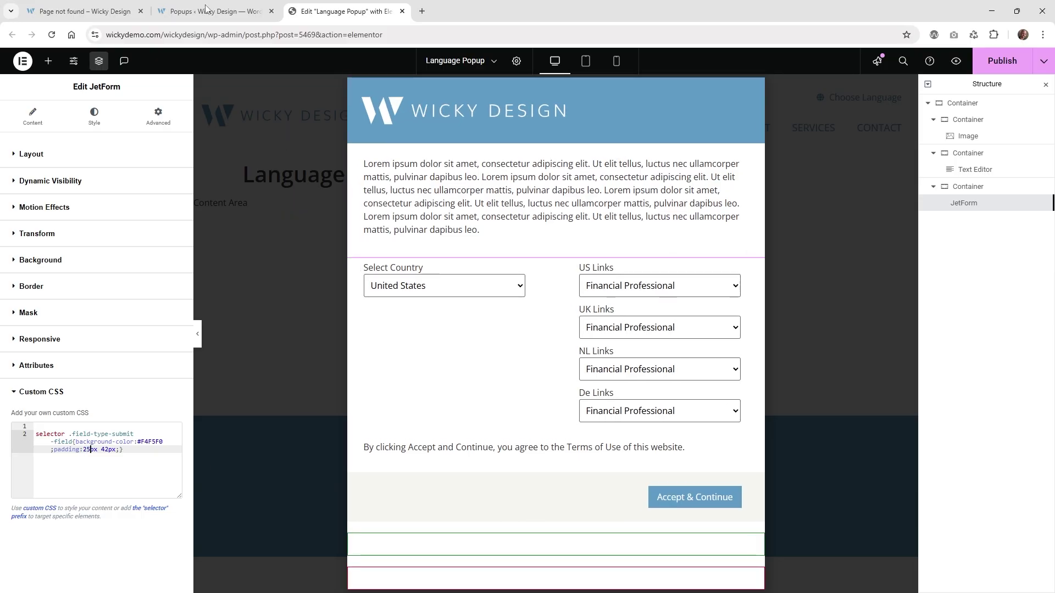
key("ctrl+shift+Tab")
key("ctrl+shift+Tab")
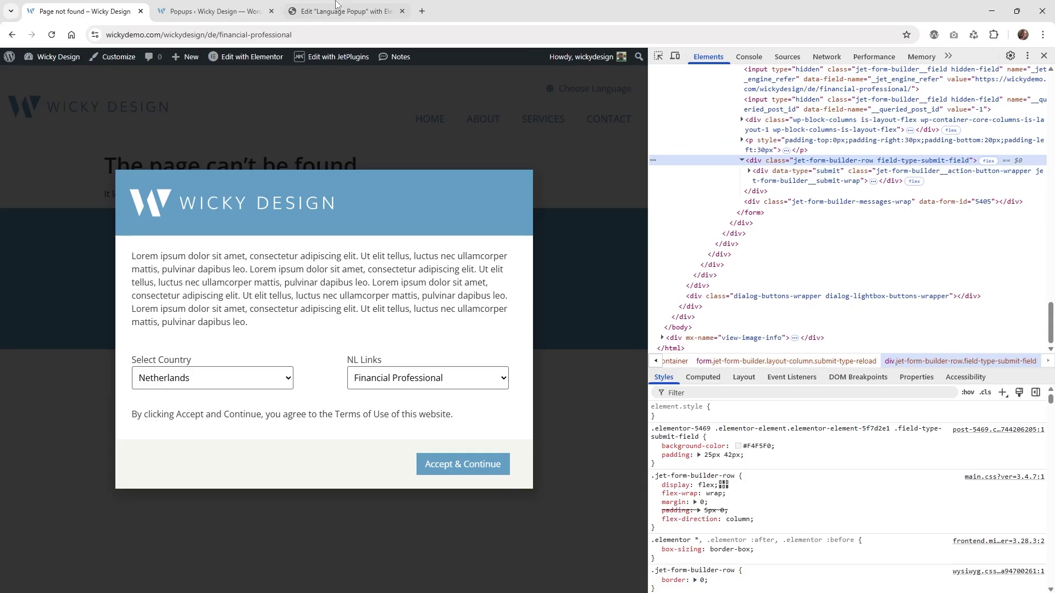
Return to the popup editor and check the margin and padding of the container that holds the JetForm widget.
left_click(357, 8)
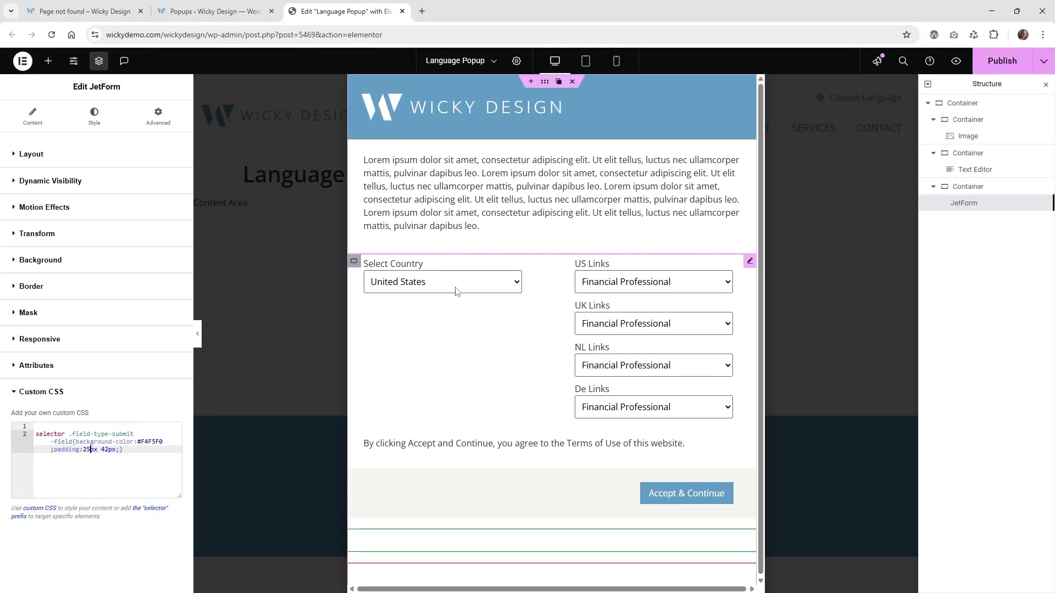
left_click(354, 261)
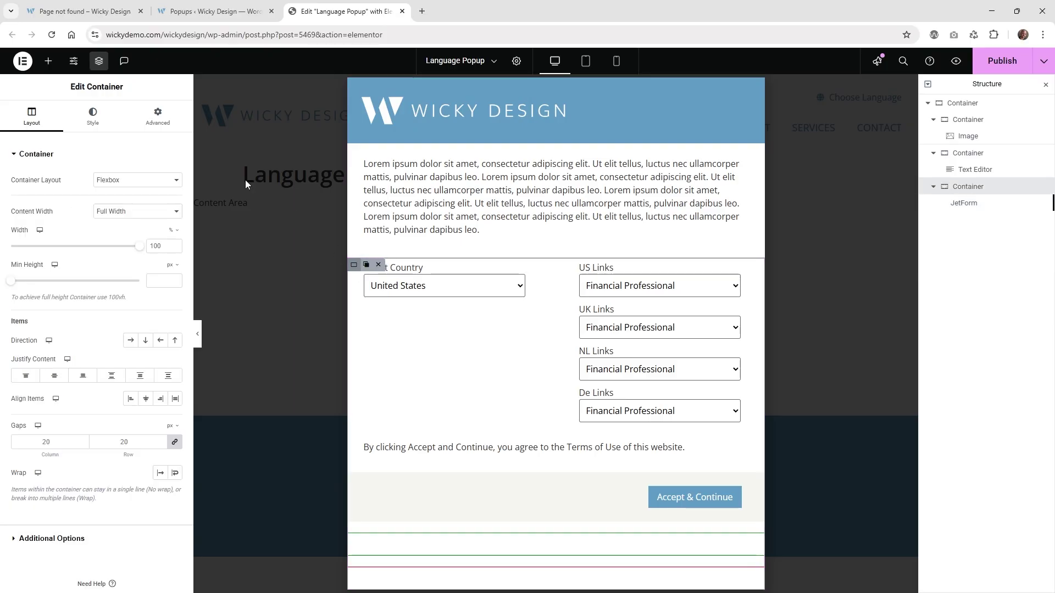
left_click(184, 130)
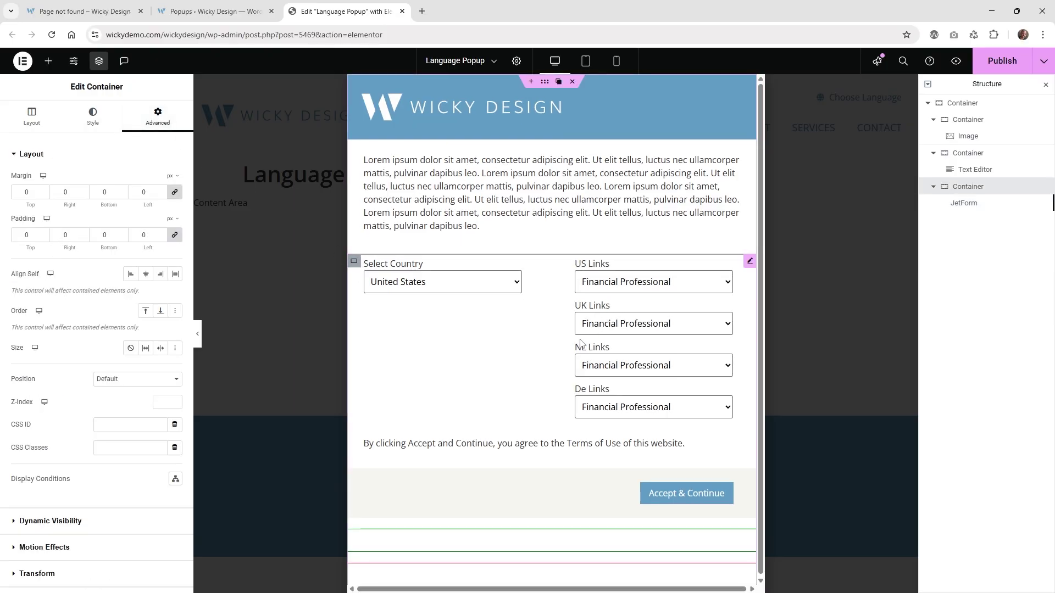
Examine the JetForm widget's Input Fields style settings, including padding, margin and fields width.
left_click(751, 263)
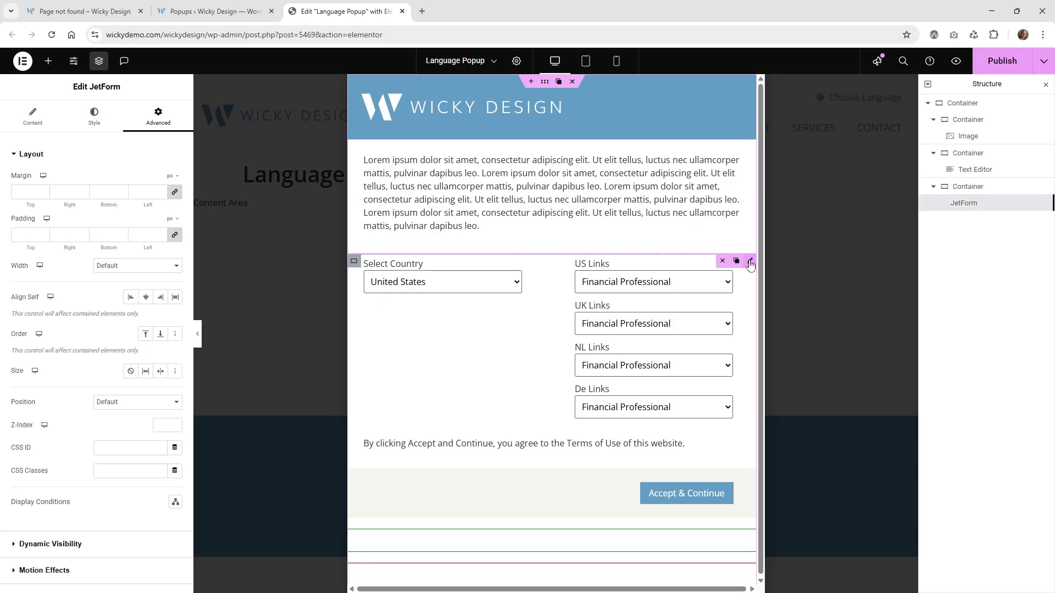
left_click(96, 131)
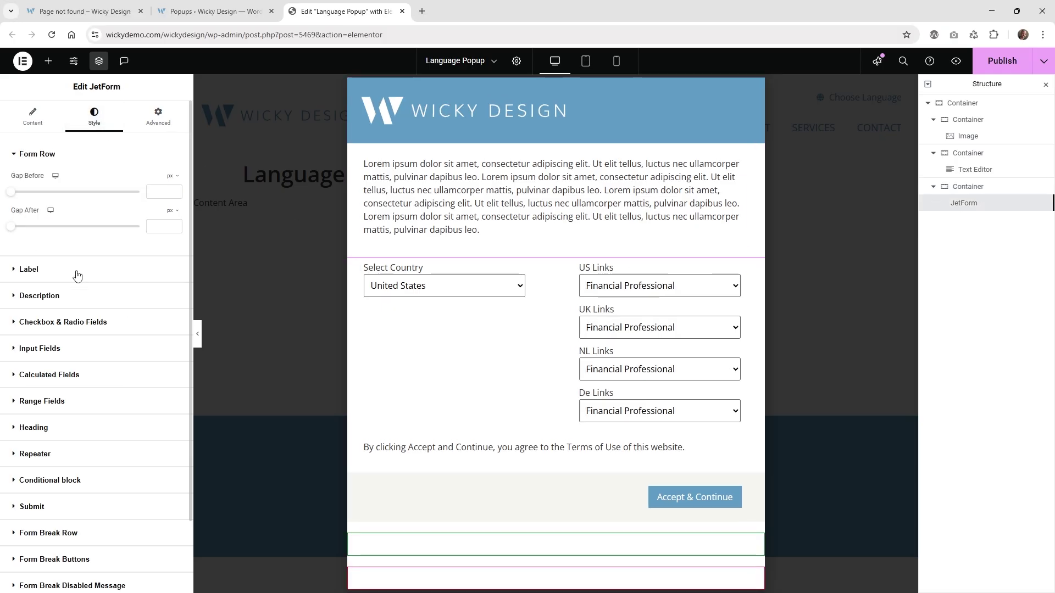
left_click(67, 354)
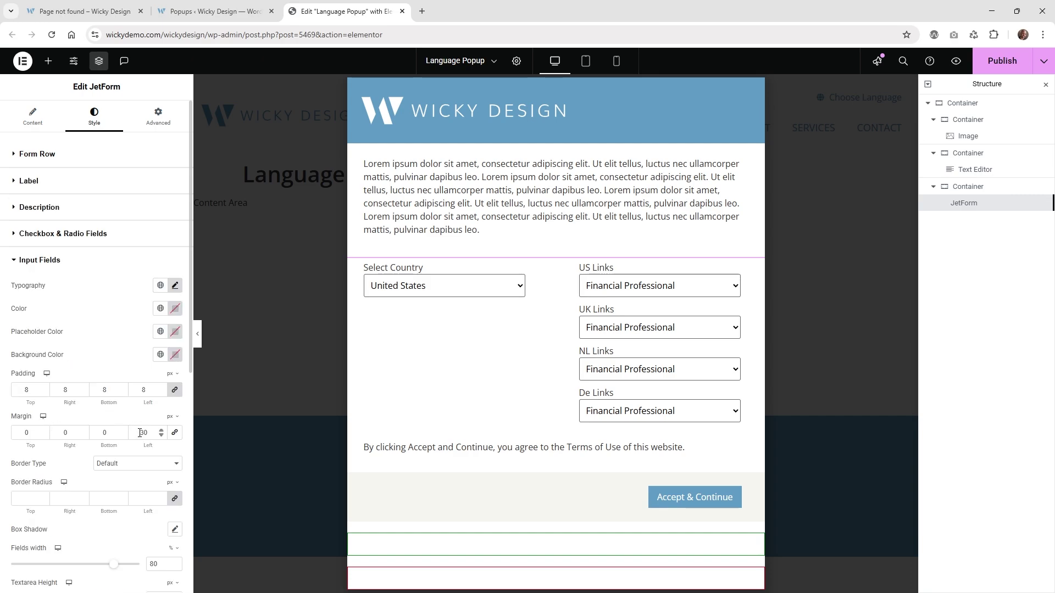
scroll(114, 418, "down", 2)
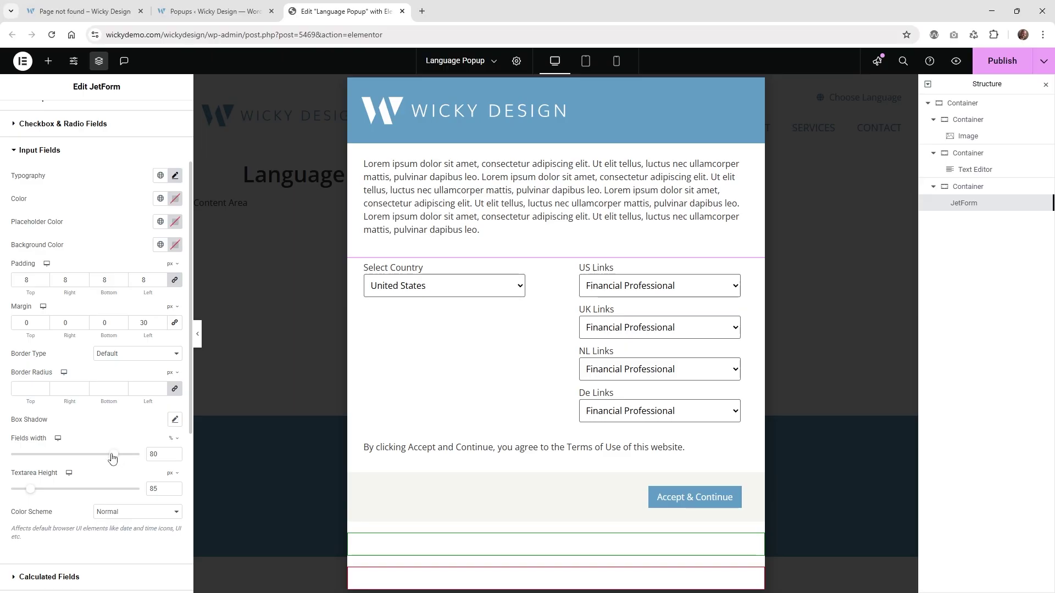
Reduce the JetForm input fields' width to 78% and restore it to 80%.
mouse_move(113, 455)
left_mouse_down()
mouse_move(88, 456)
mouse_move(111, 455)
left_mouse_up()
left_click(160, 454)
key("Up")
key("Up")
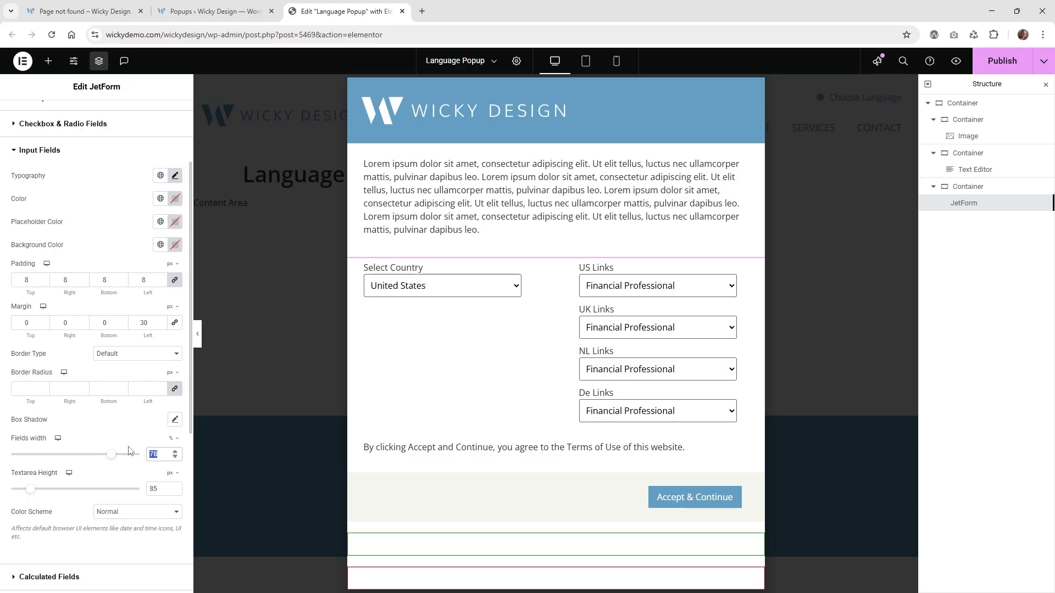
left_click(59, 439)
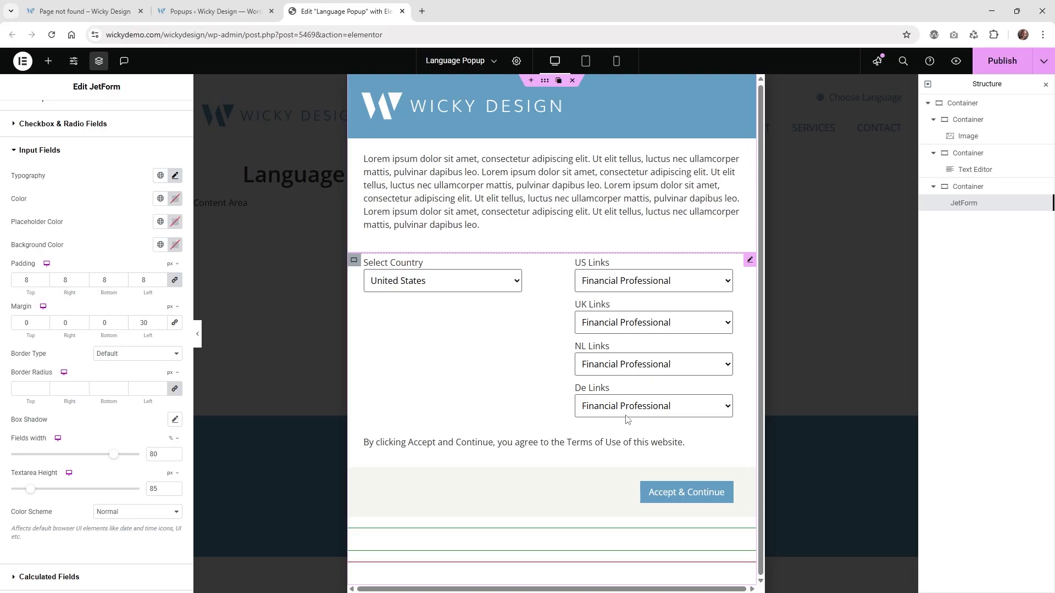
Reload the live page, open the Choose Language popup and select United Kingdom as the country.
left_click(82, 11)
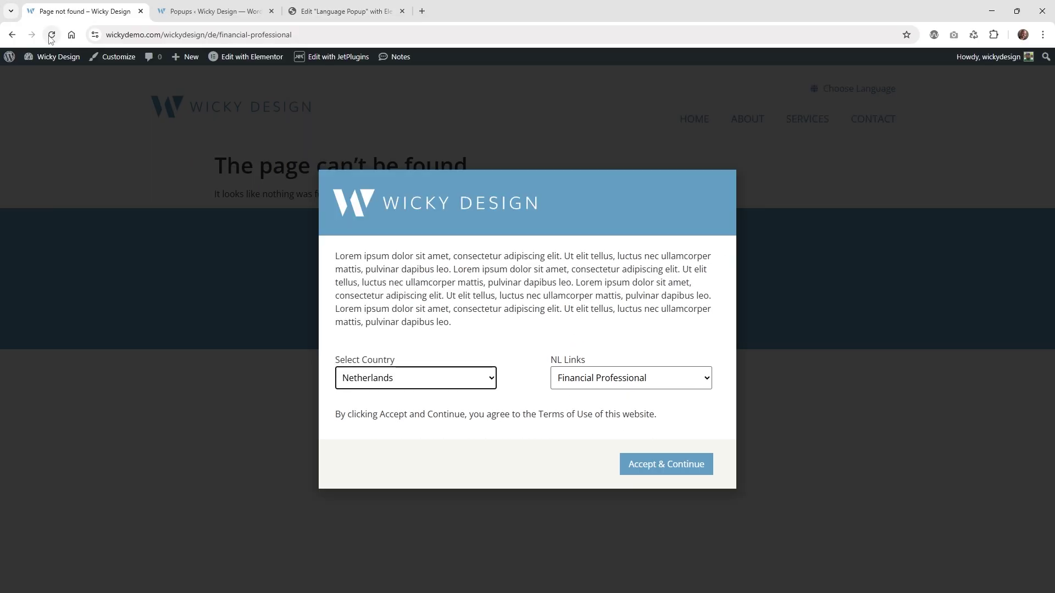
left_click(52, 34)
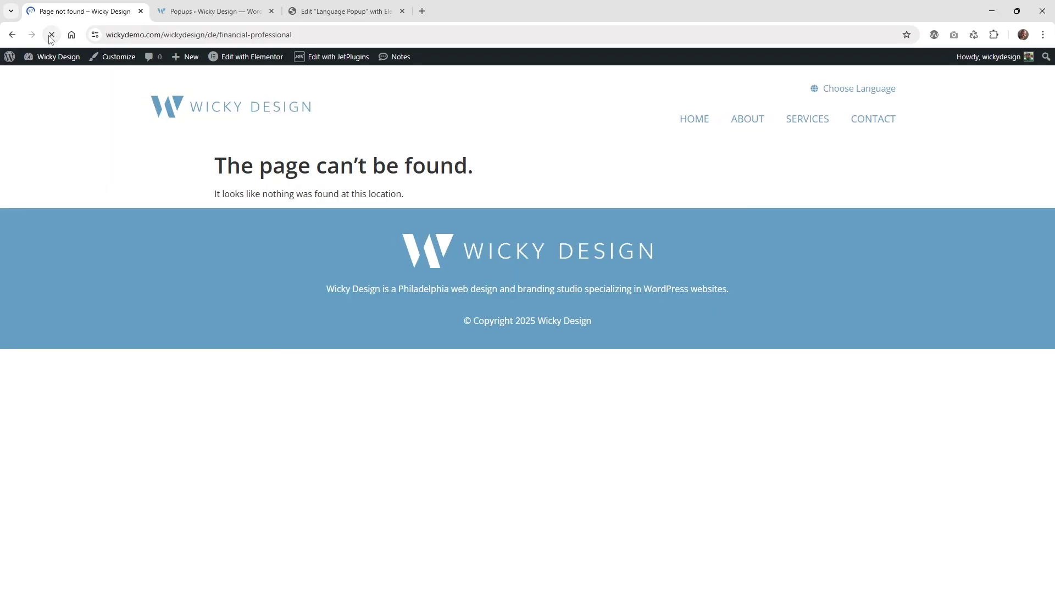
left_click(832, 98)
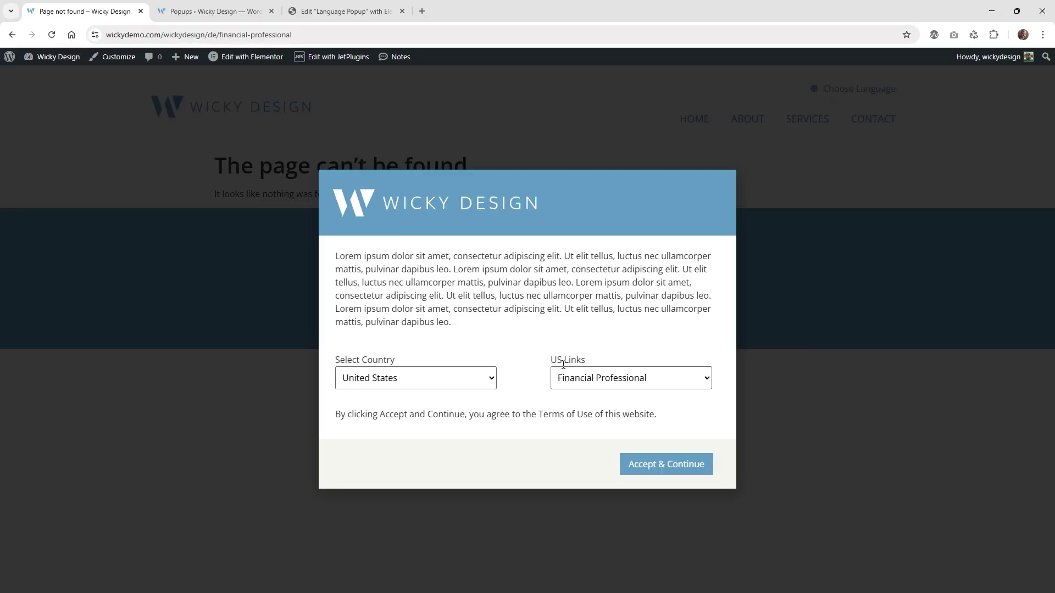
left_click(445, 381)
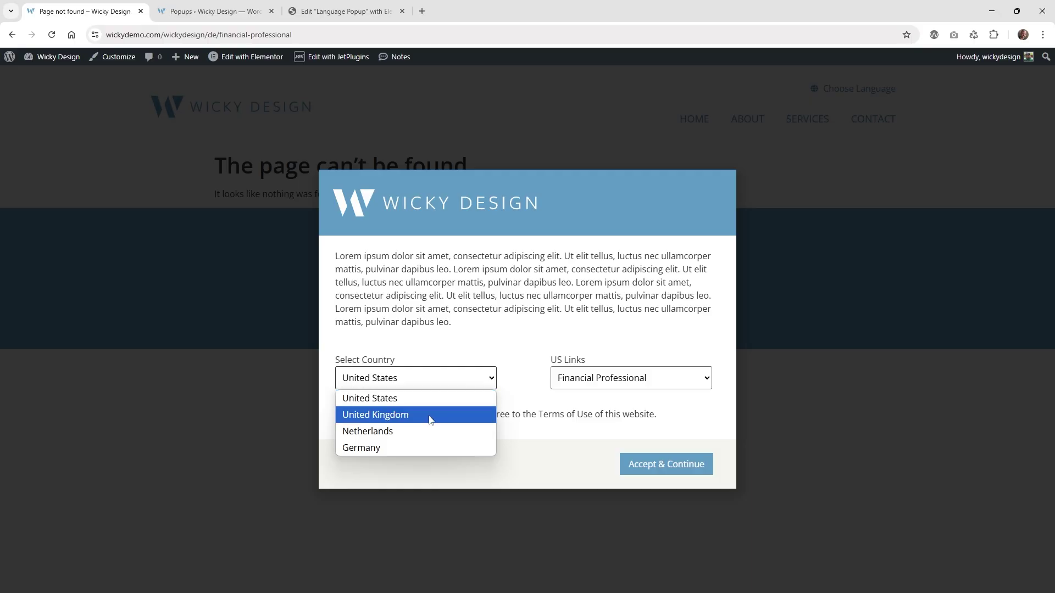
left_click(432, 416)
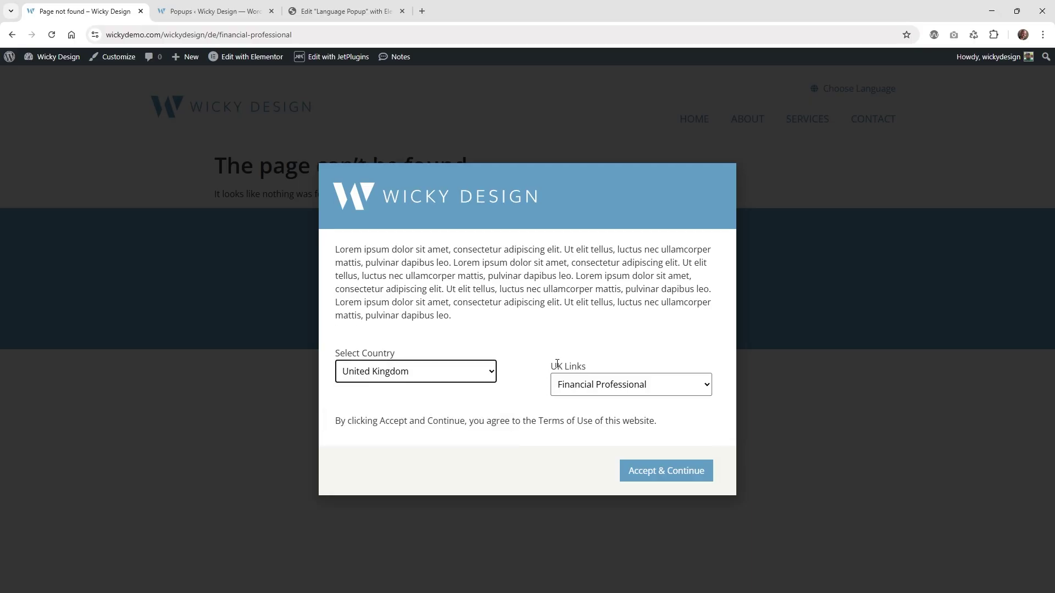
Switch the popup's country between Netherlands, Germany, United Kingdom and United States to compare the vertical alignment of the link field.
left_click(494, 381)
left_click(447, 423)
left_click(460, 380)
left_click(424, 441)
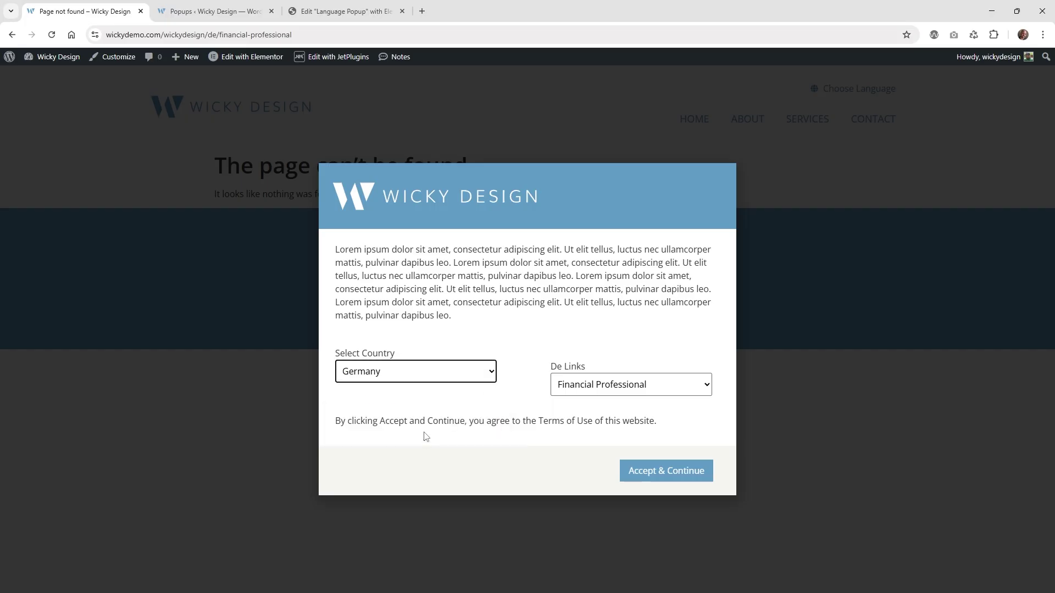
left_click(419, 376)
left_click(417, 407)
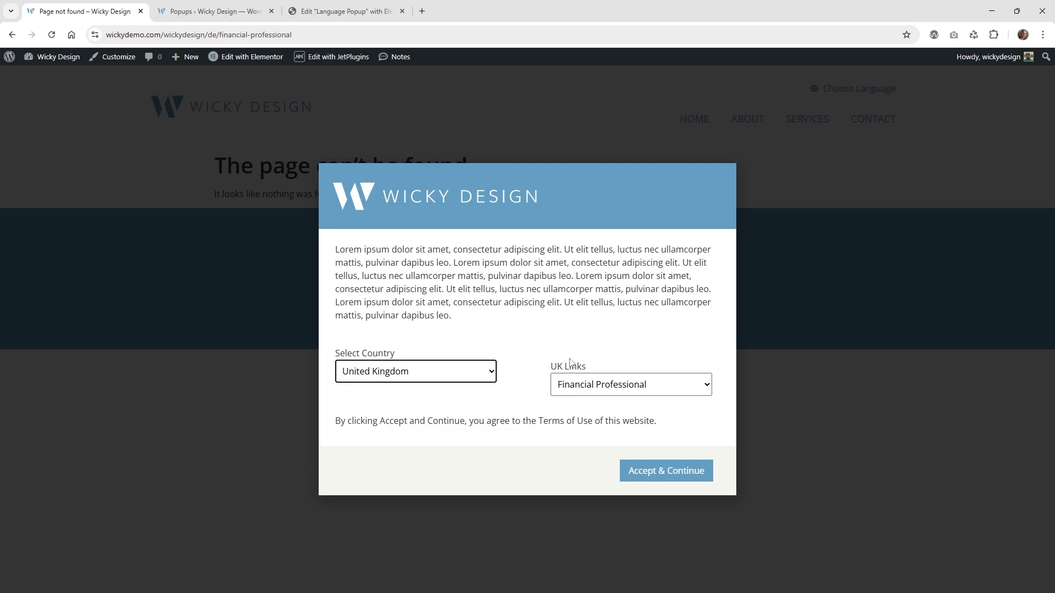
left_click(471, 372)
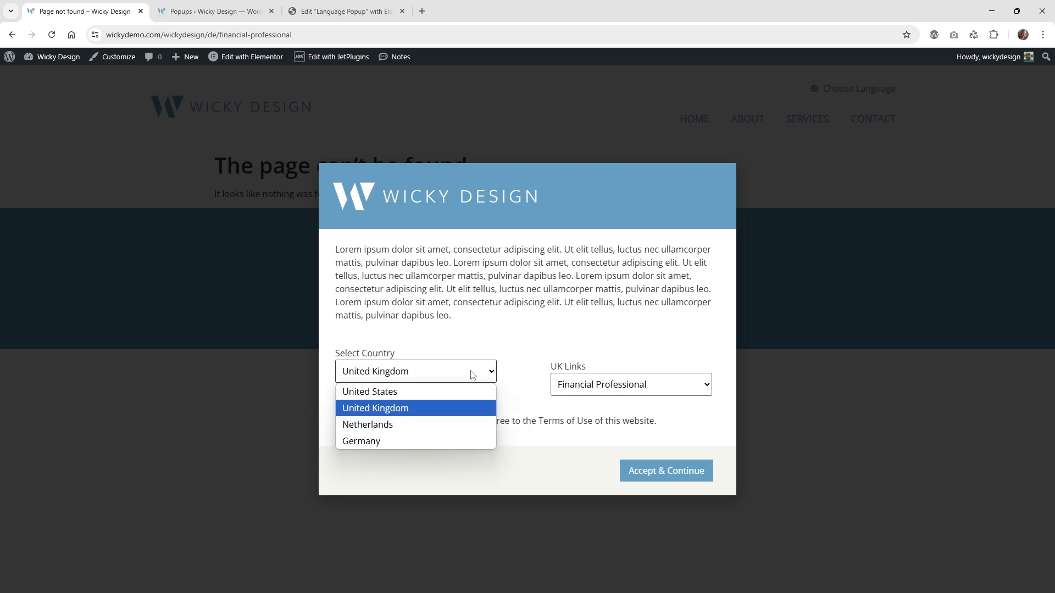
left_click(449, 393)
left_click(486, 380)
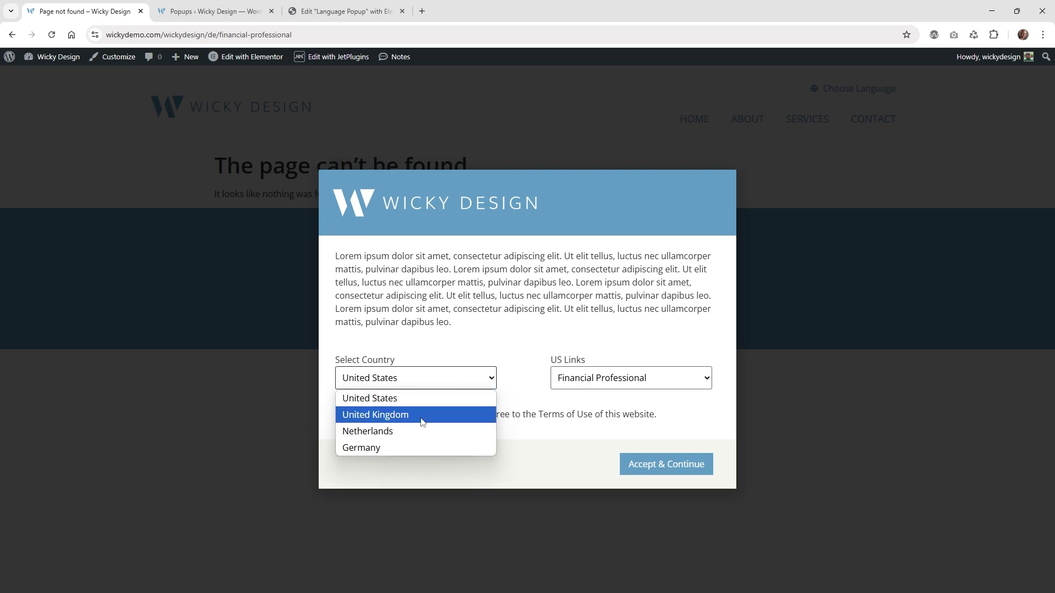
left_click(424, 416)
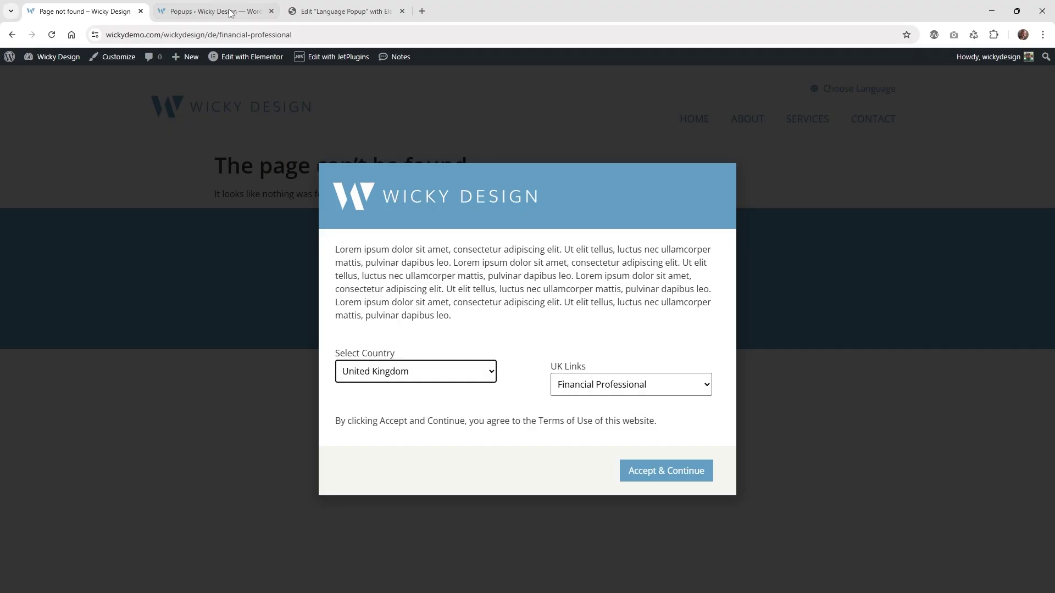
In the popup editor, set the JetForm Conditional block's margin to 0 on all sides and publish the popup.
left_click(327, 5)
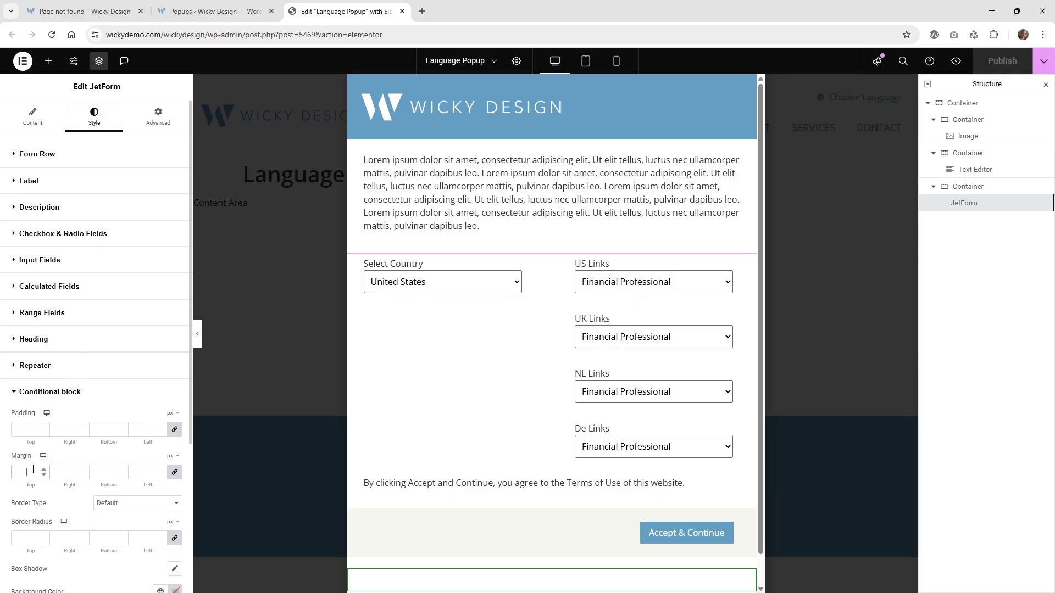
type("0")
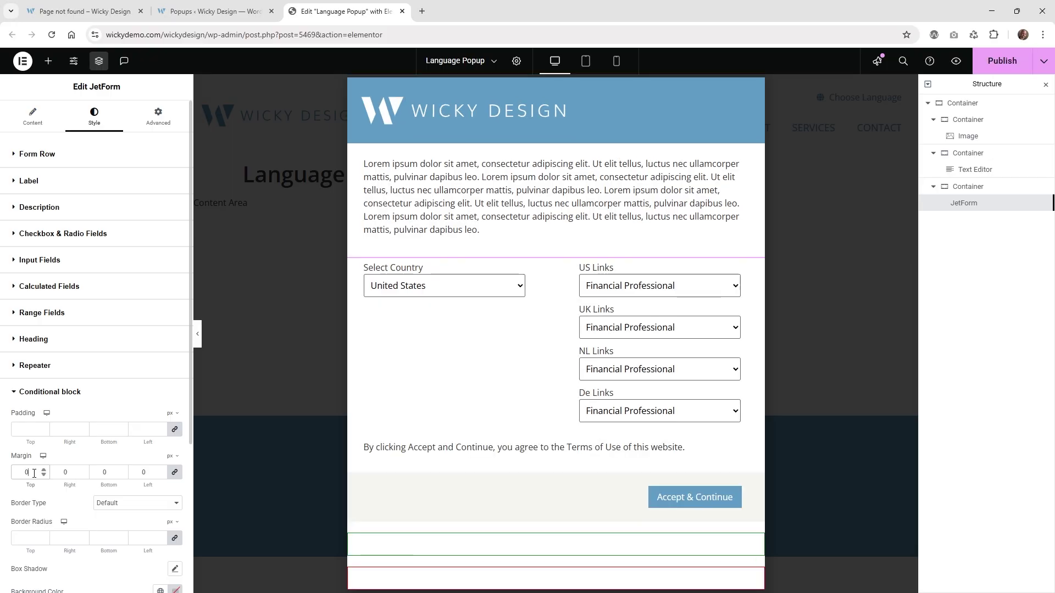
left_click(1002, 60)
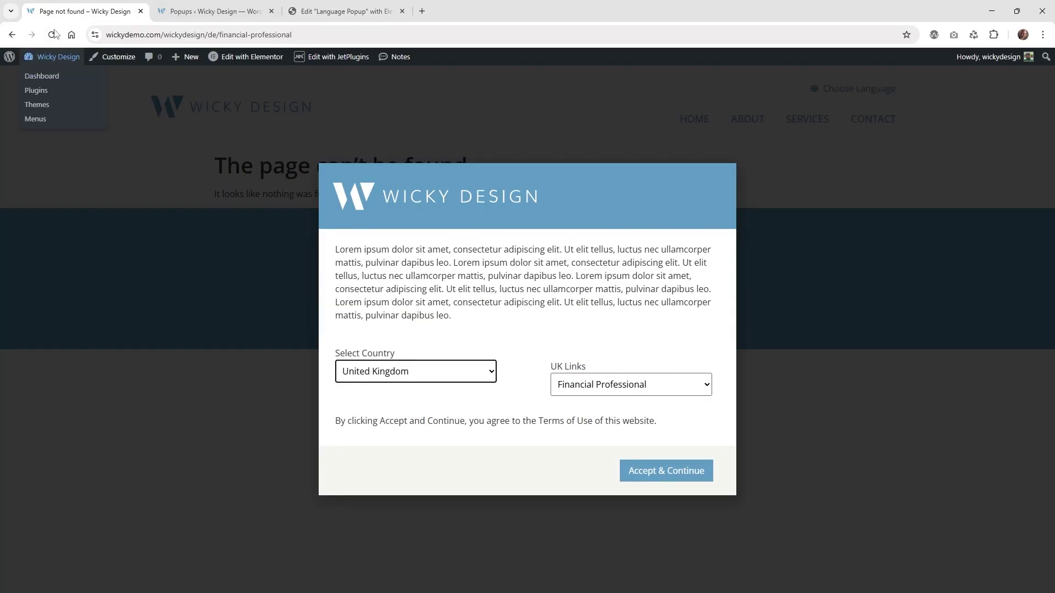
Reload the live page, reopen the language popup and check the link field's alignment for United Kingdom and Netherlands.
left_click(52, 35)
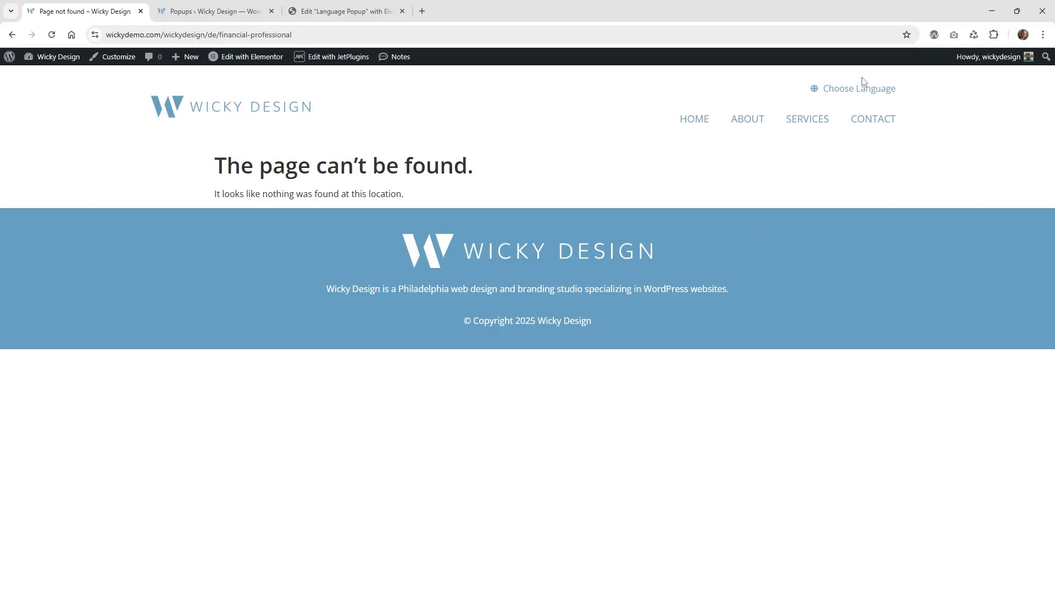
left_click(865, 88)
left_click(436, 384)
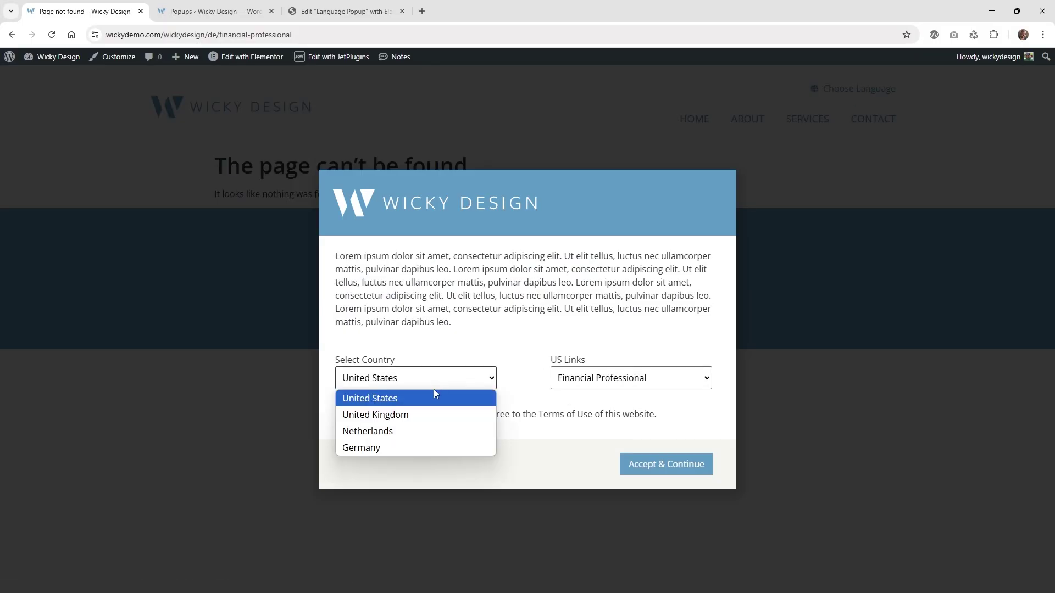
left_click(425, 415)
left_click(411, 388)
left_click(399, 432)
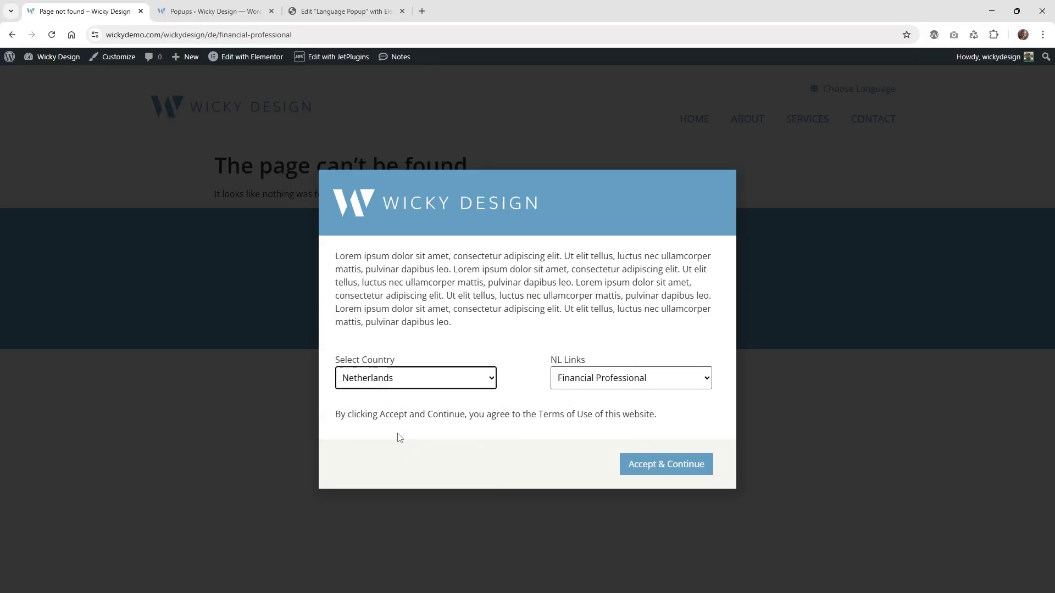
Recheck the link field's alignment in the popup for Germany, United Kingdom and Netherlands.
left_click(423, 379)
left_click(407, 447)
left_click(403, 383)
left_click(402, 415)
left_click(409, 388)
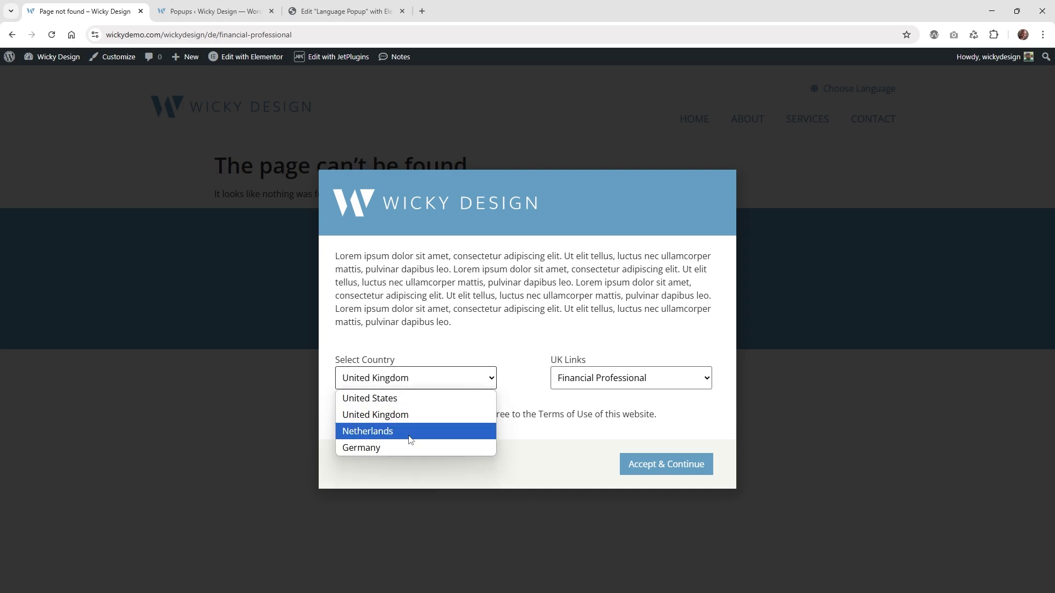
left_click(408, 433)
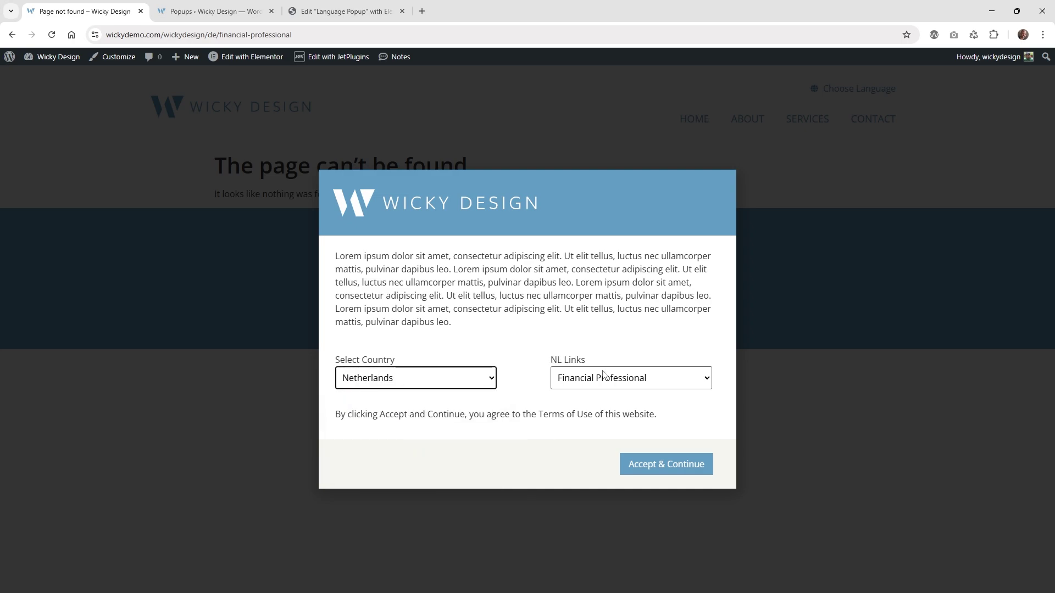
Return to the popup editor, review the popup's Conditions, Triggers and Advanced Rules in the publish settings, and close them.
left_click(341, 11)
scroll(64, 392, "down", 2)
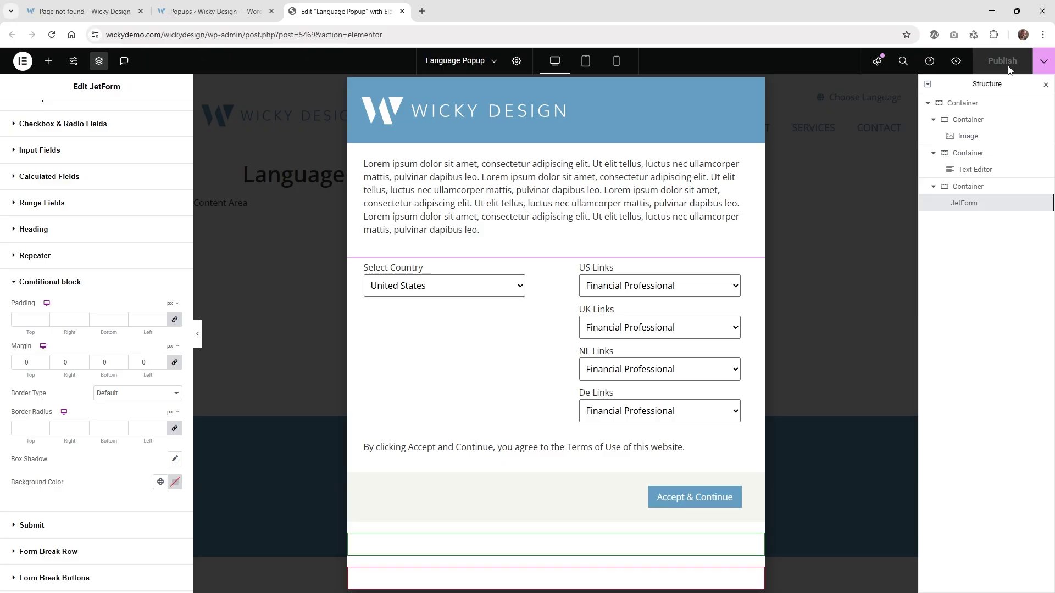
left_click(1044, 62)
left_click(1009, 144)
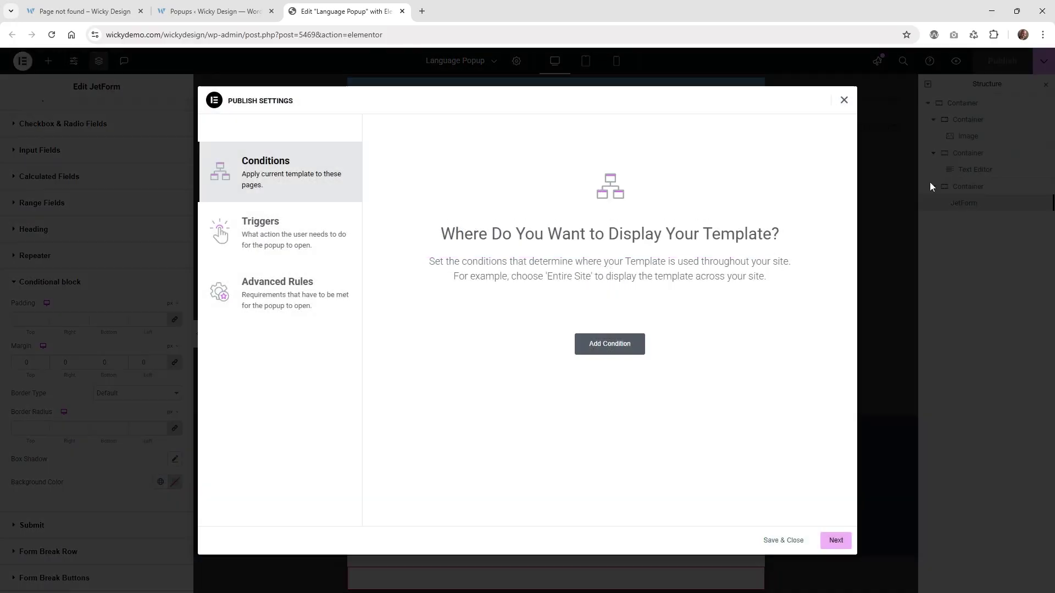
left_click(271, 250)
left_click(279, 305)
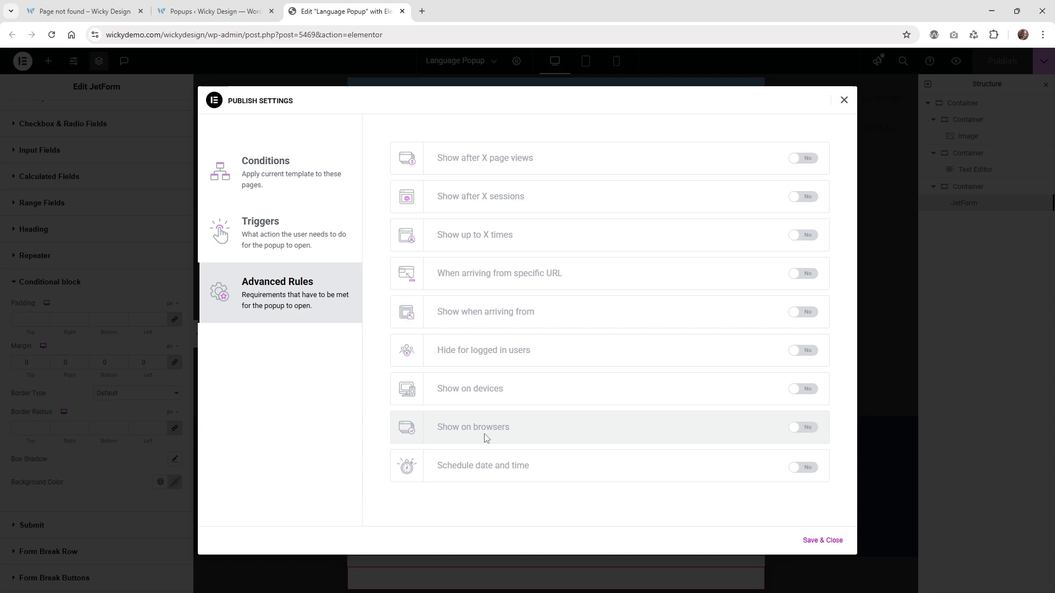
left_click(298, 201)
left_click(844, 100)
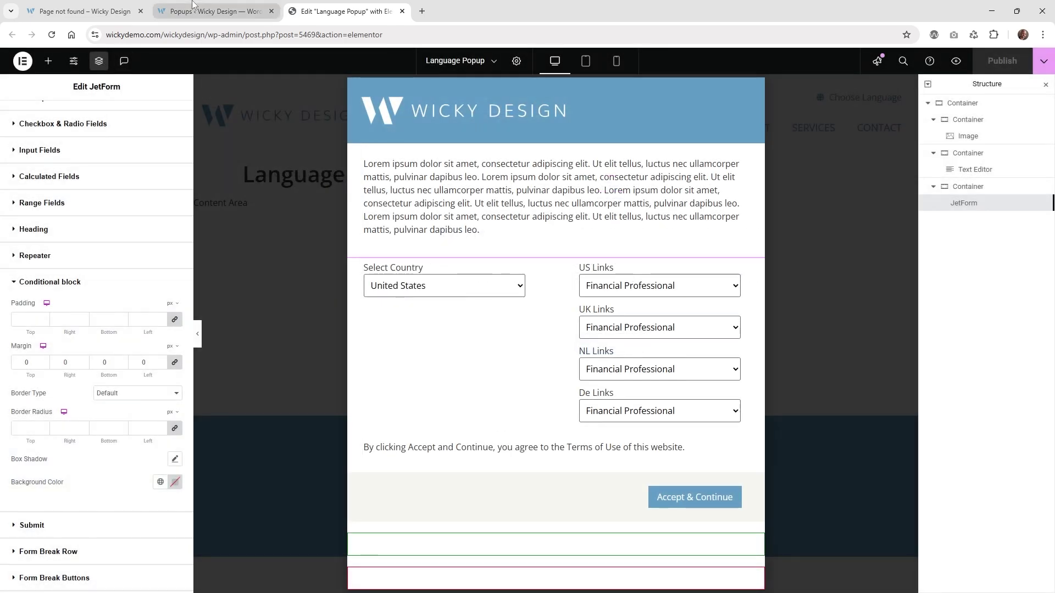
Return to the live page, close the popup and open the Header template for editing with Elementor in a new tab.
left_click(212, 11)
left_click(106, 4)
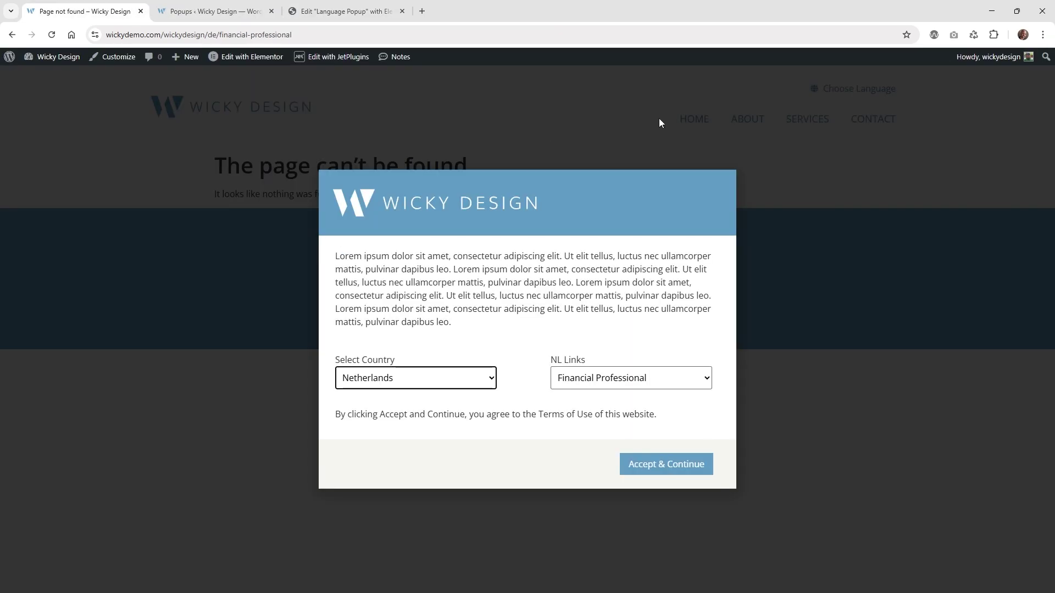
left_click(849, 97)
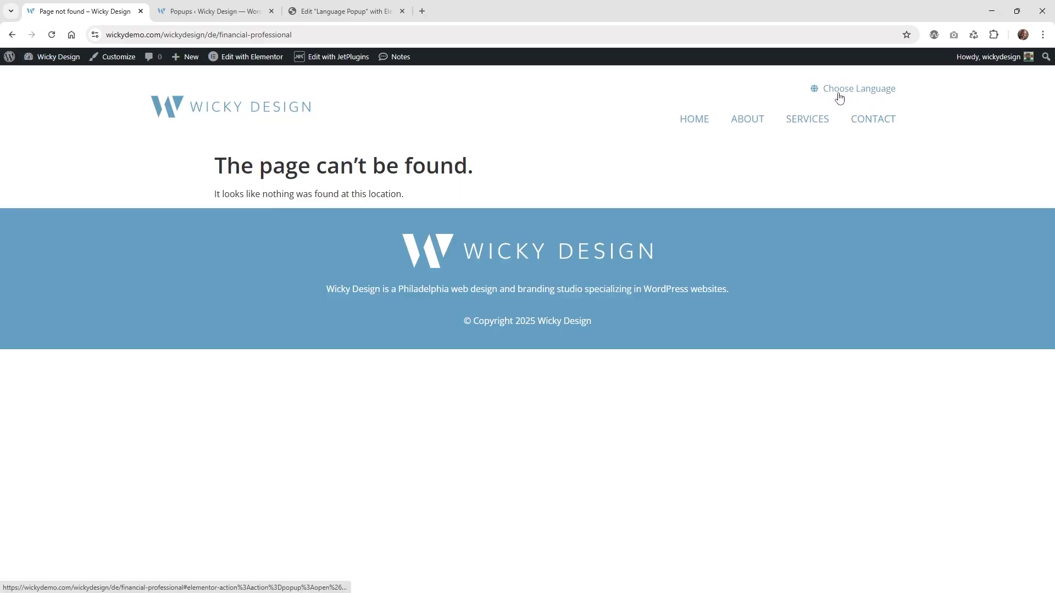
mouse_move(245, 56)
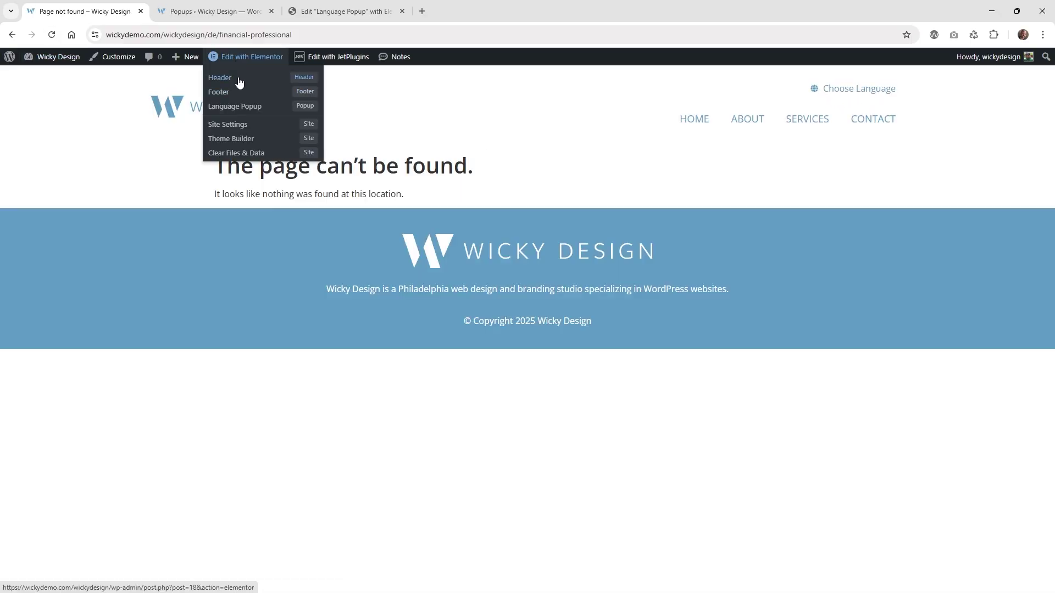
middle_click(224, 77)
left_click(225, 7)
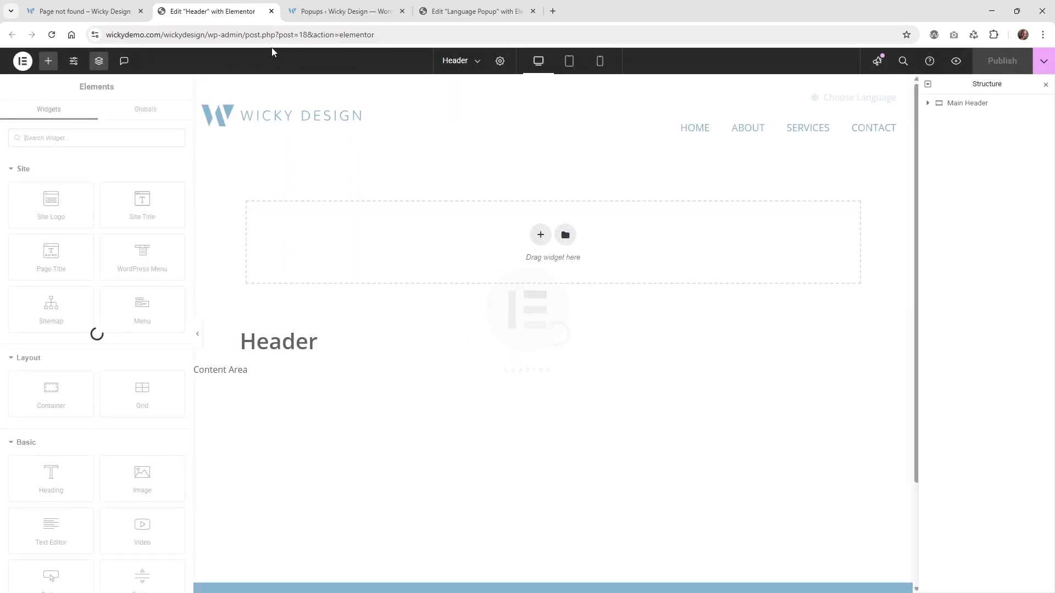
Clear the link of the header icon list's Choose Language item and assign the Popup dynamic tag to it.
left_click(898, 98)
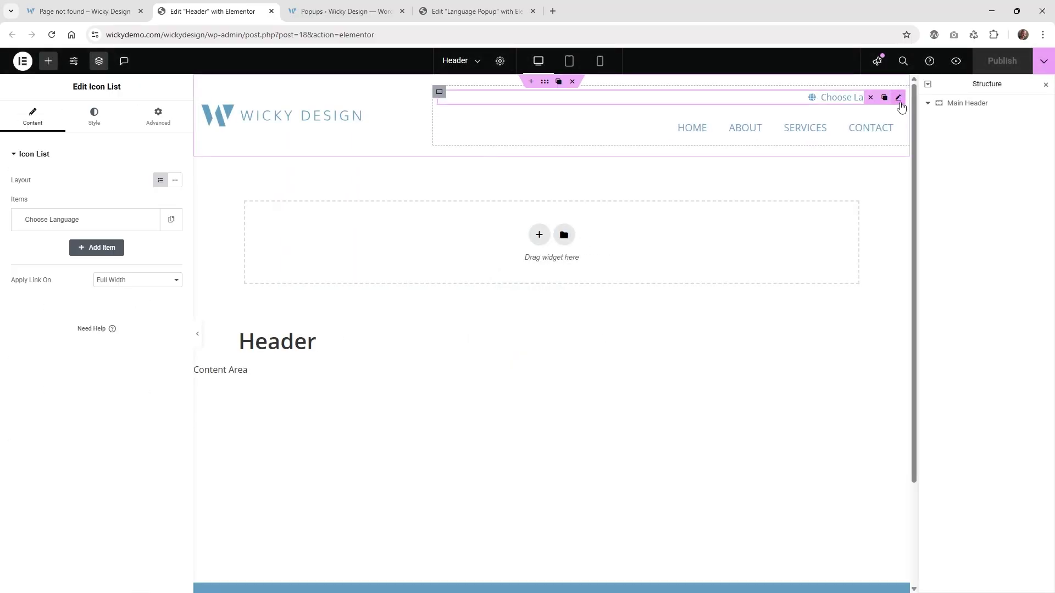
left_click(62, 226)
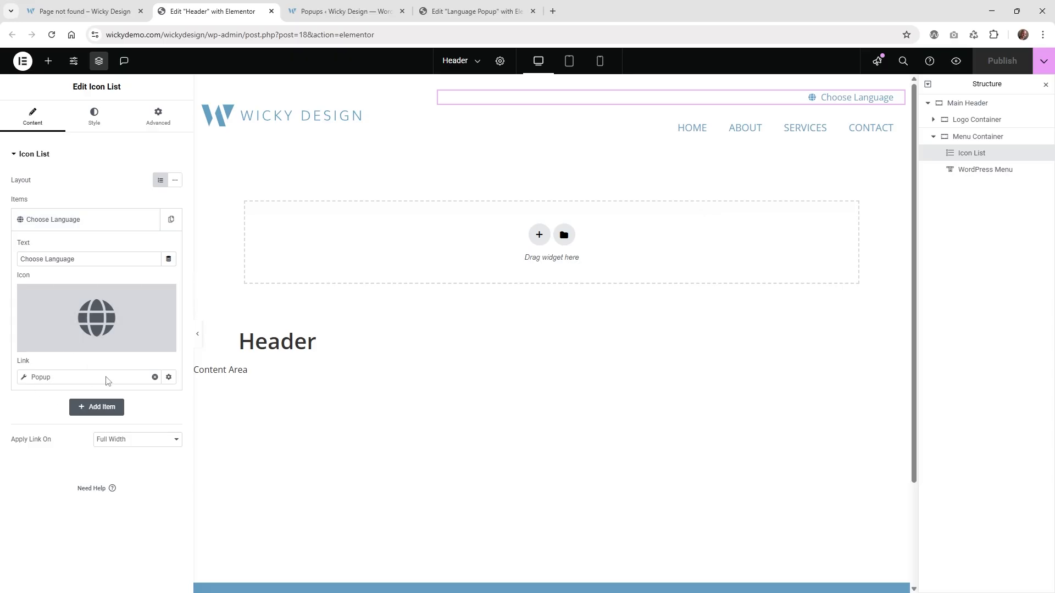
left_click(155, 378)
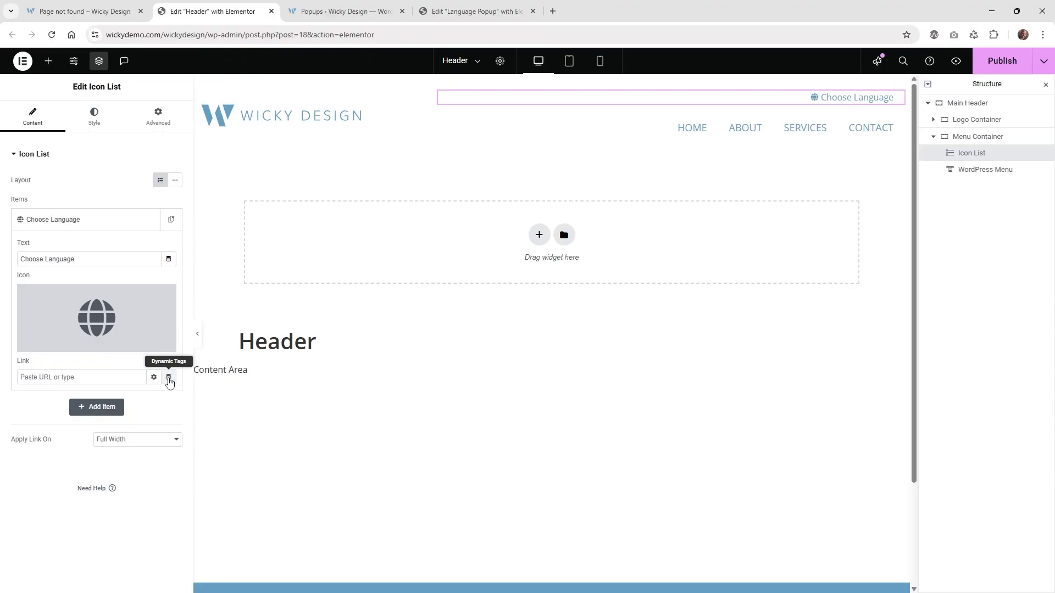
left_click(170, 380)
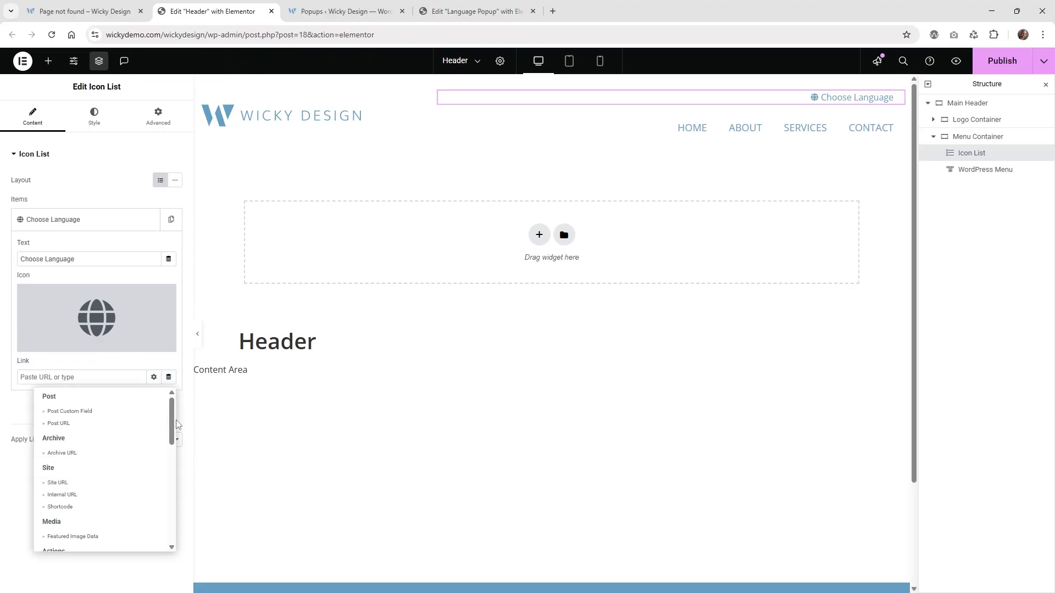
left_click_drag(171, 423, 170, 449)
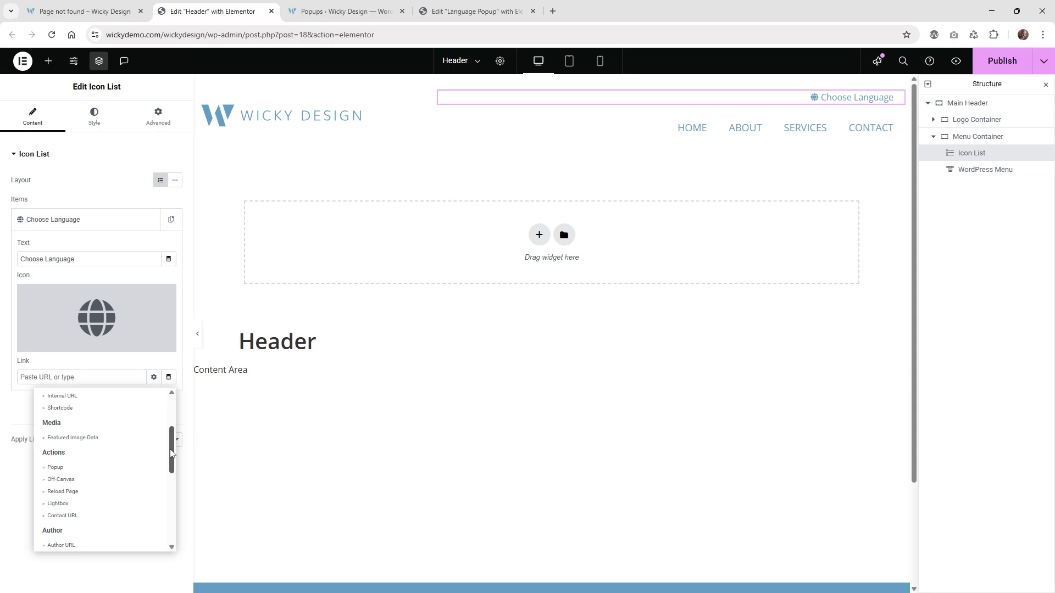
left_click(85, 468)
Set the Choose Language item's Popup tag to the Open Popup action with Language Popup (Template), and publish the header.
left_click(72, 377)
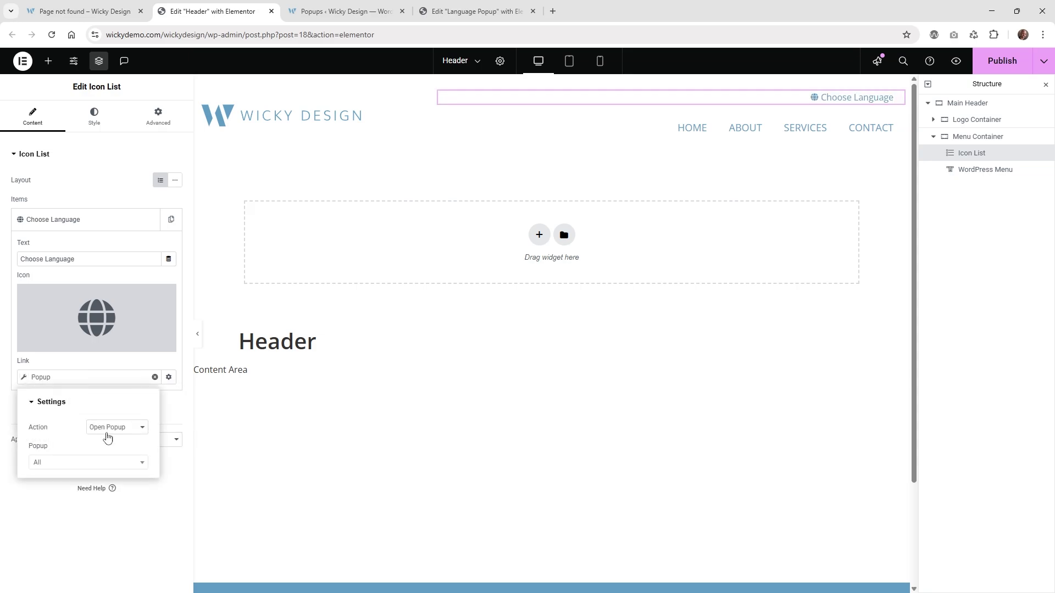
left_click(111, 429)
left_click(110, 436)
left_click(80, 462)
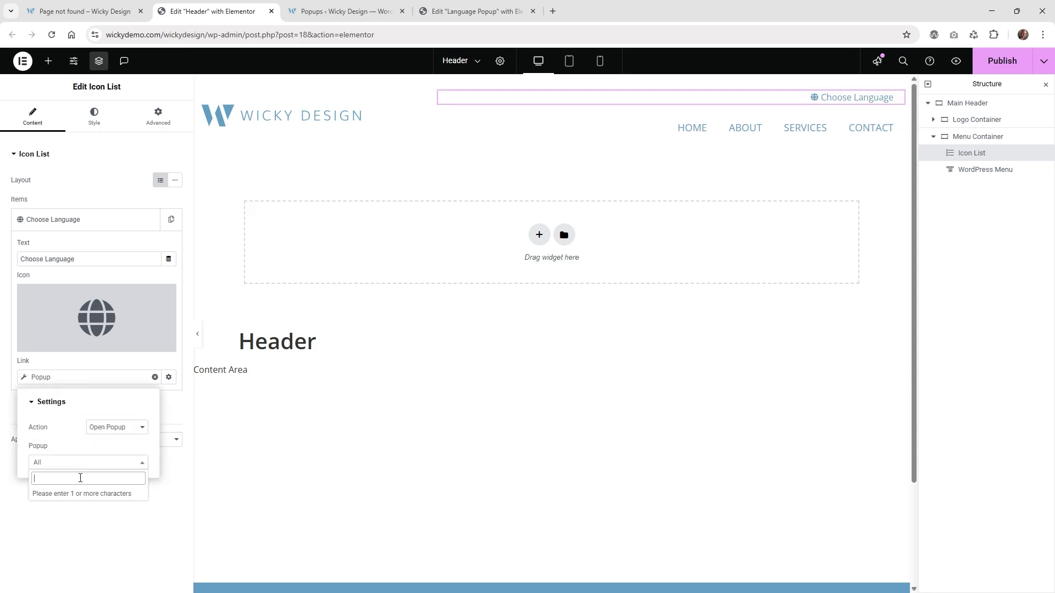
type("soun")
key("BackSpace")
key("BackSpace")
key("BackSpace")
key("BackSpace")
type("coun")
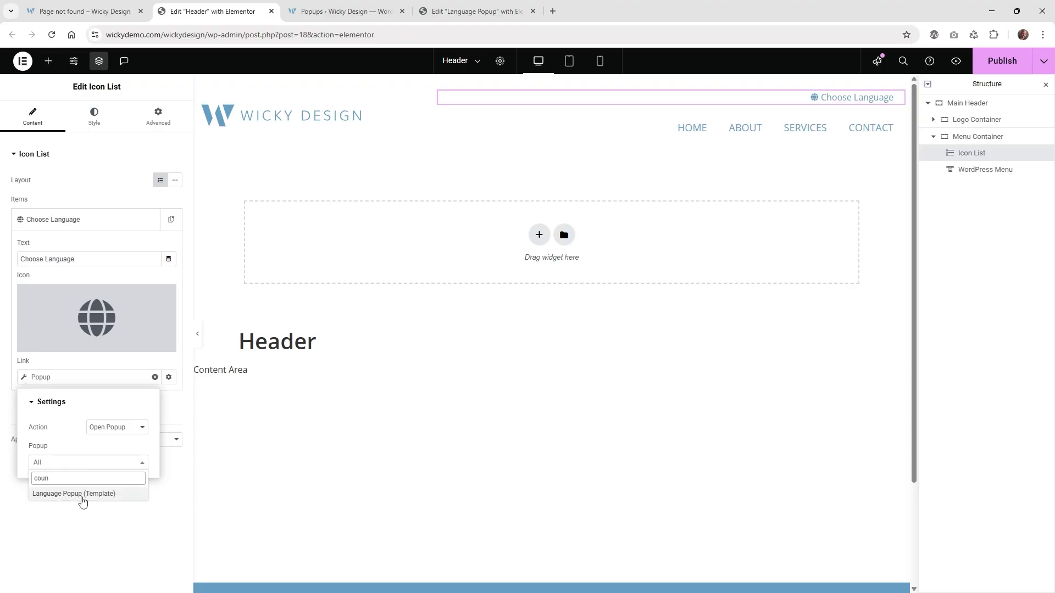
left_click(82, 494)
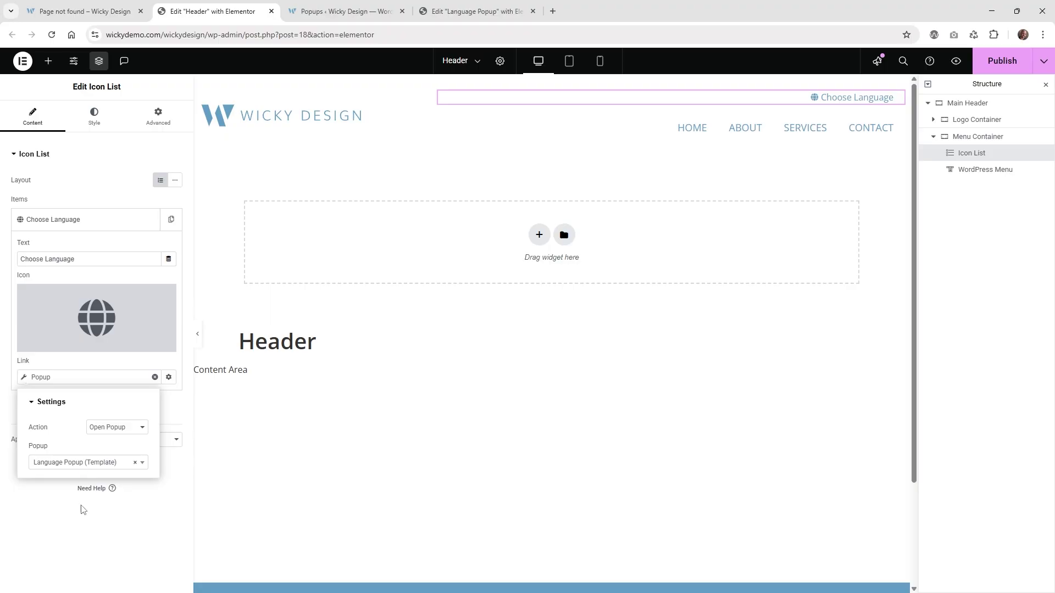
left_click(992, 67)
Return to the live page, reload it and open the popup from the header's Choose Language link.
left_click(72, 8)
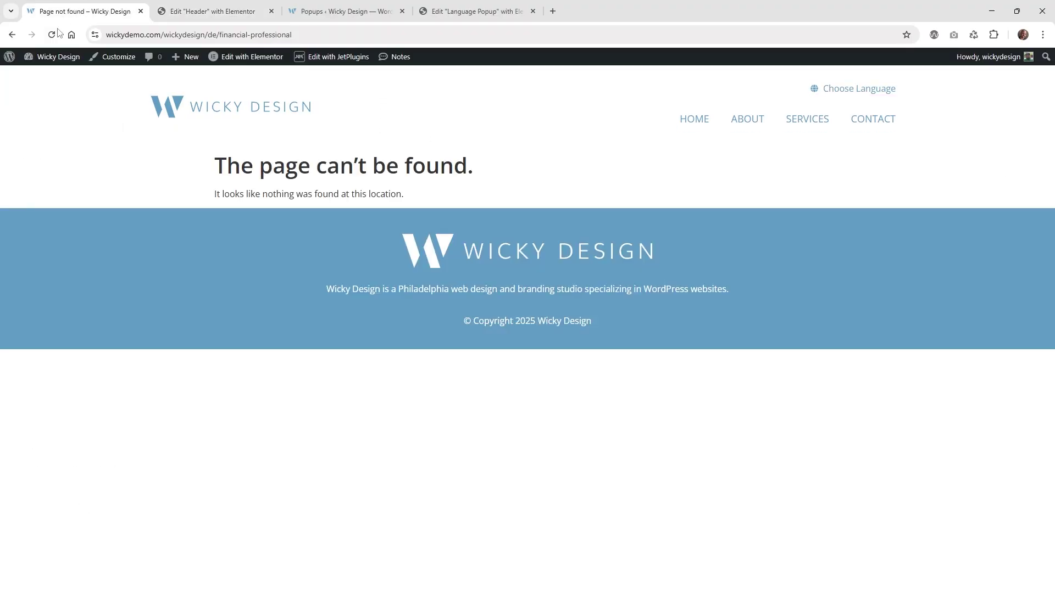
left_click(51, 35)
left_click(839, 93)
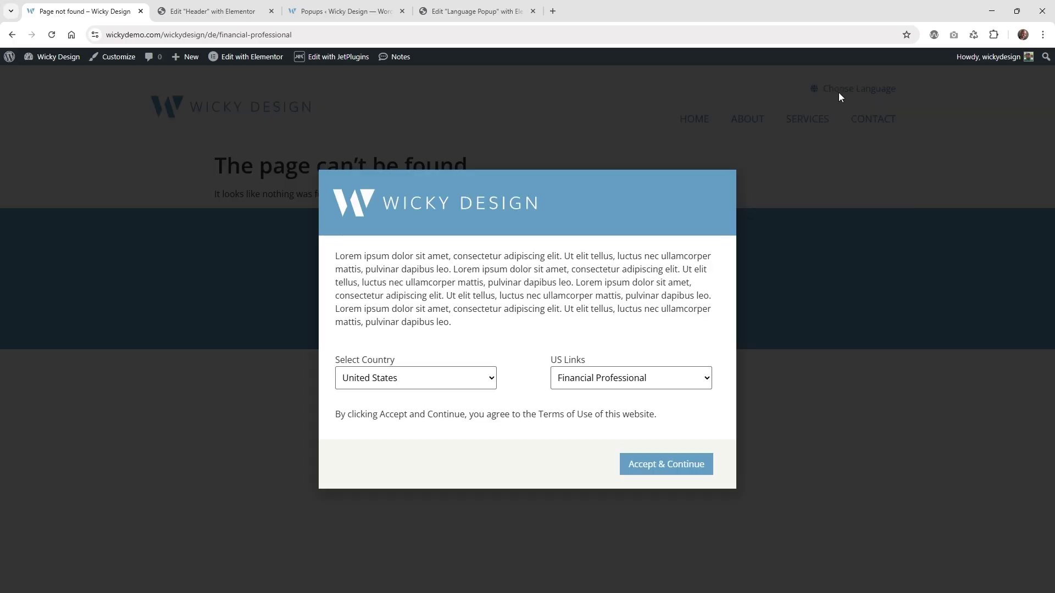
Check the Netherlands option in the popup form by selecting it with Individual Shareholders as its NL link.
left_click(419, 384)
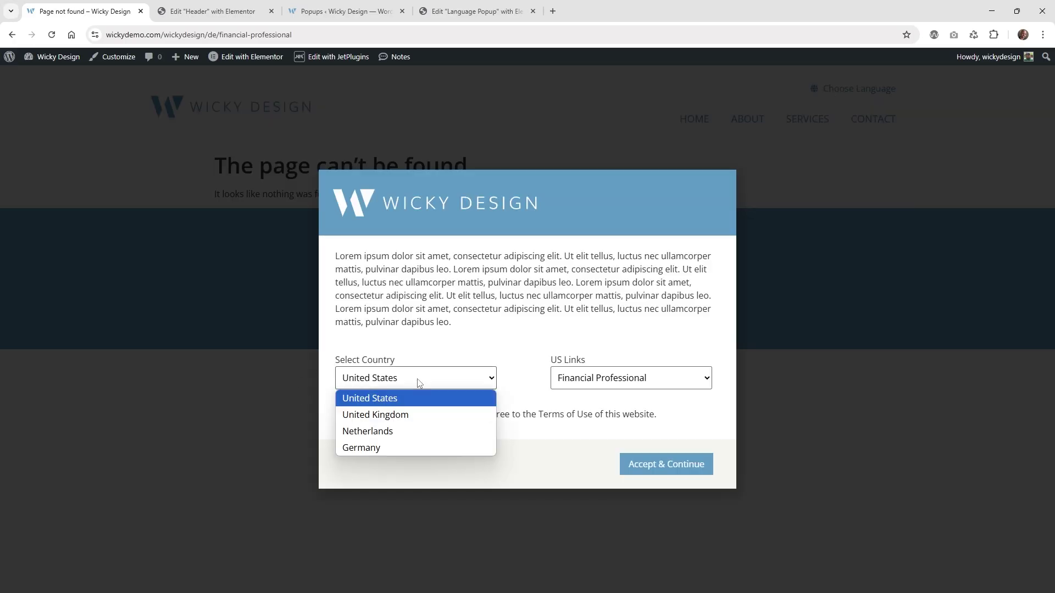
left_click(417, 428)
left_click(561, 378)
left_click(588, 415)
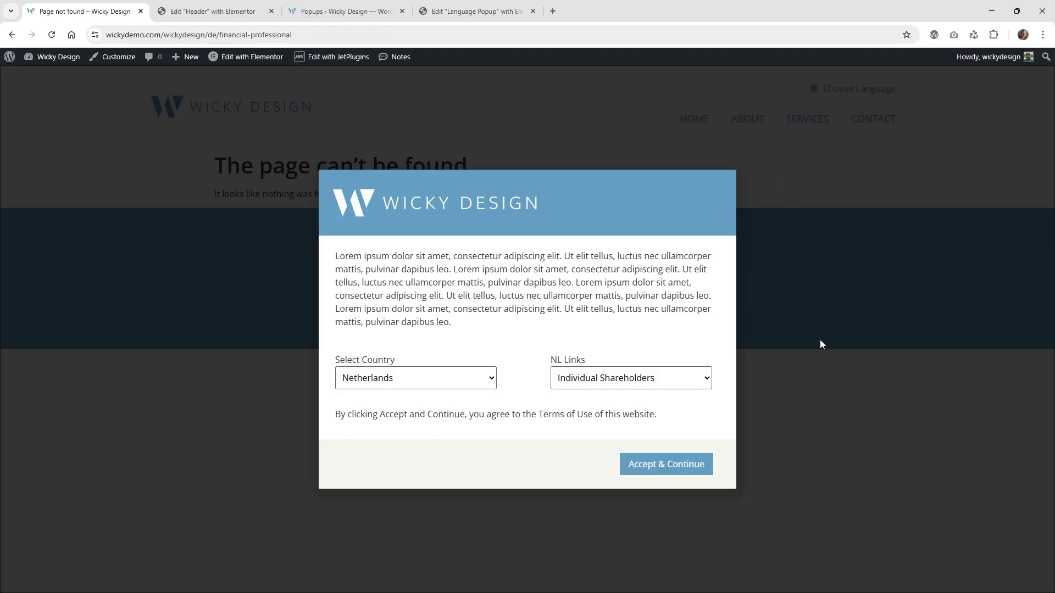
Change the popup form to United Kingdom with Individual Shareholders and submit it with Accept & Continue.
left_click(424, 379)
left_click(424, 416)
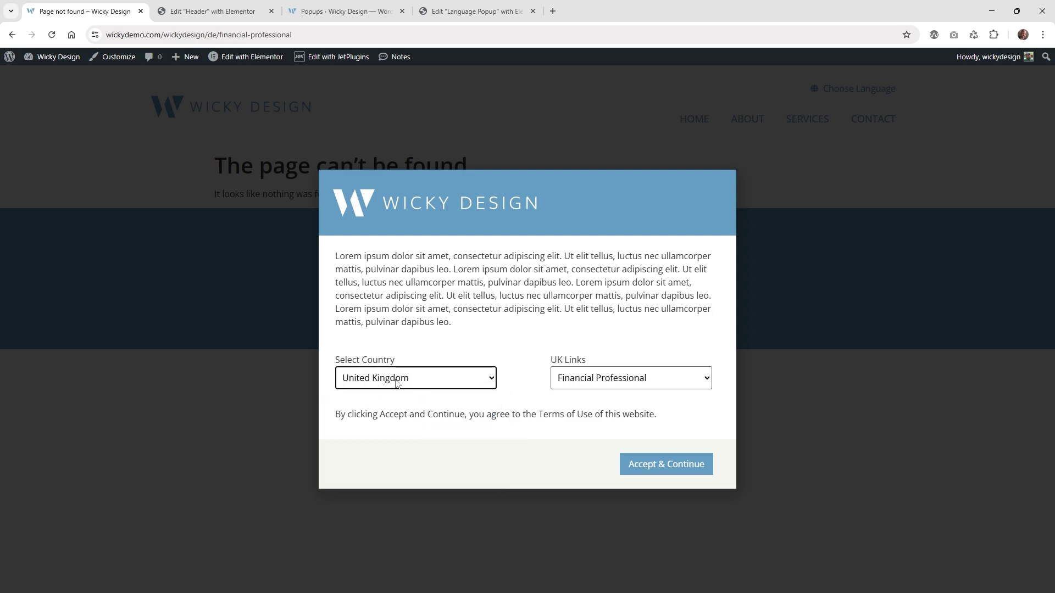
left_click(644, 381)
left_click(643, 416)
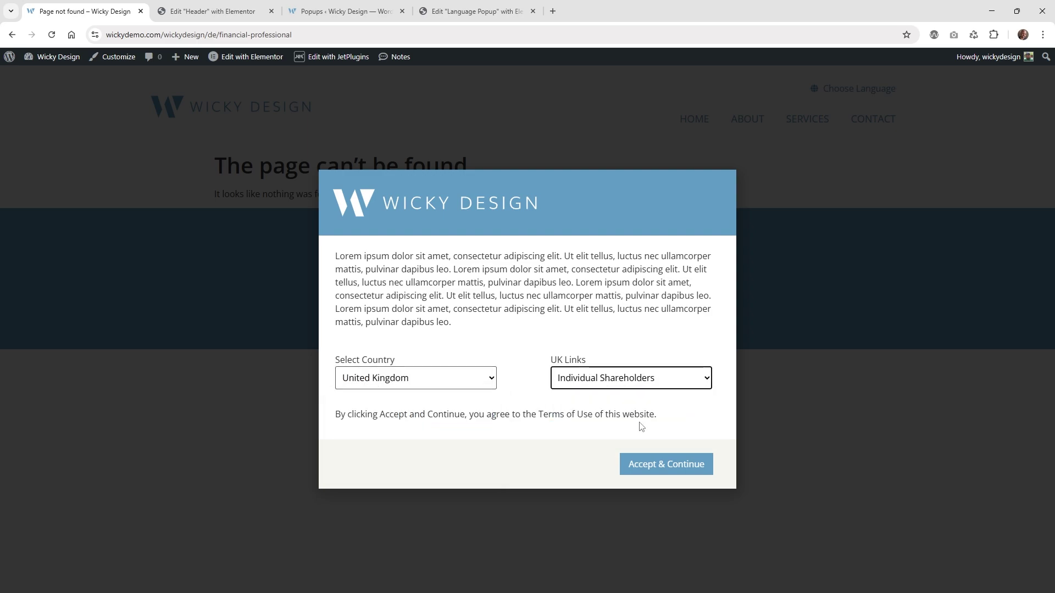
left_click(641, 467)
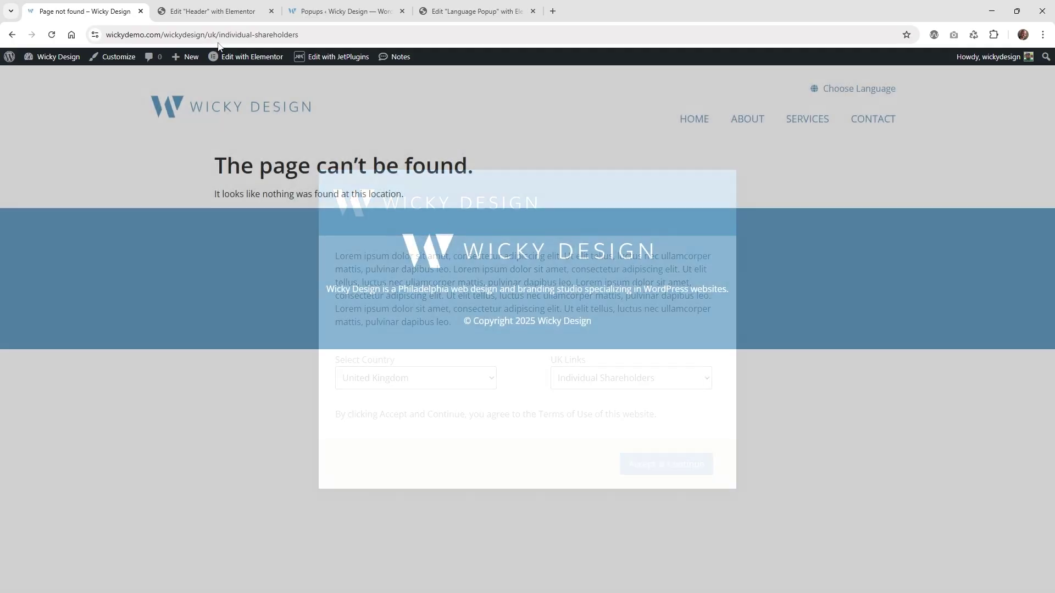
Examine the country and individual-shareholders parts of the redirected page's URL.
left_click(221, 35)
left_click(224, 35)
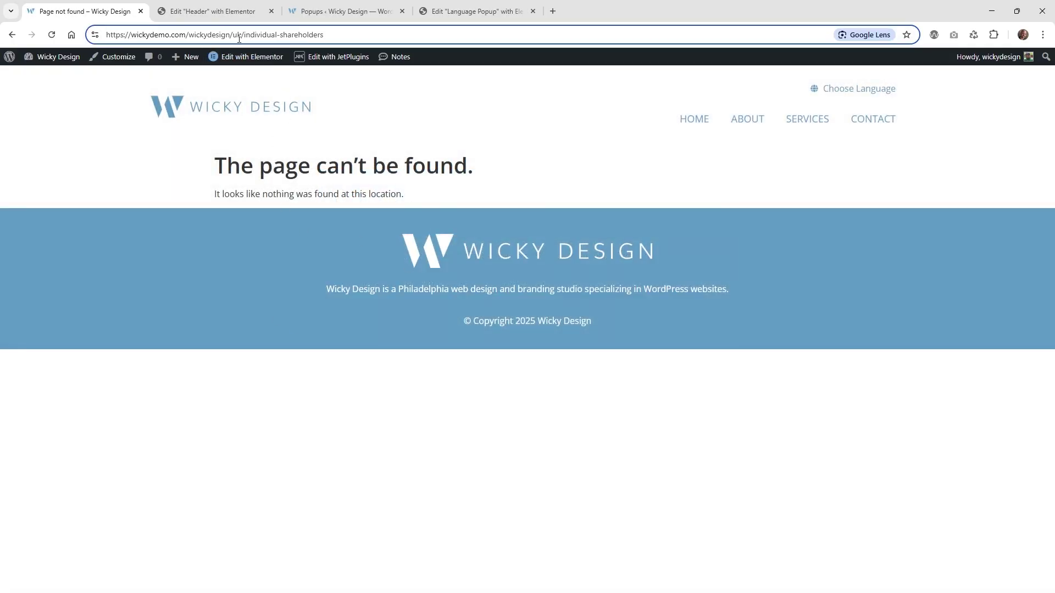
double_click(239, 36)
left_click_drag(324, 35, 267, 35)
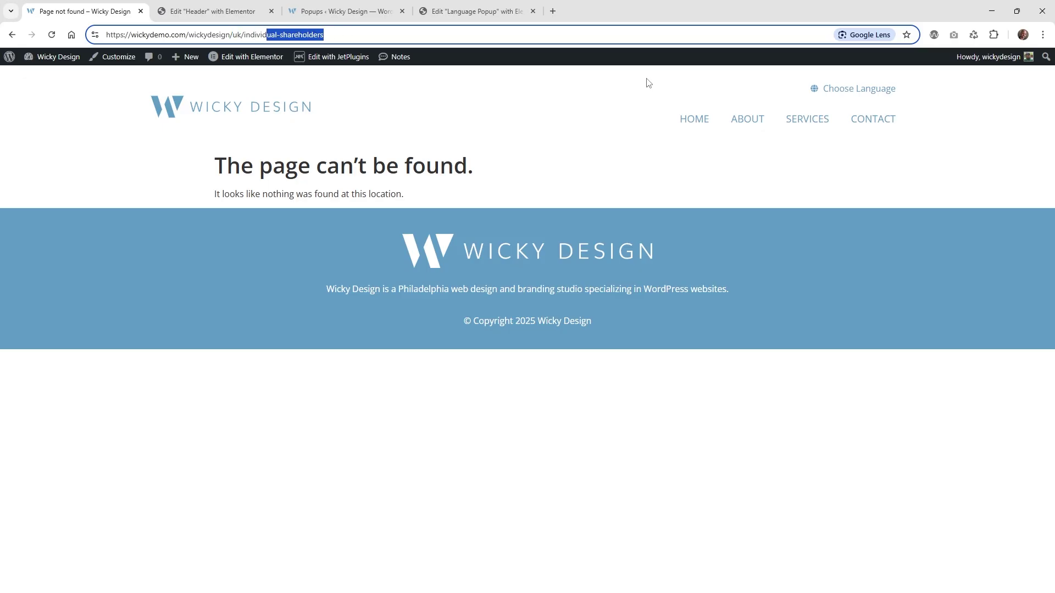
Reopen the language popup from the header, select United States with Individual Shareholders, and accept to follow the redirect.
left_click(856, 99)
left_click(412, 381)
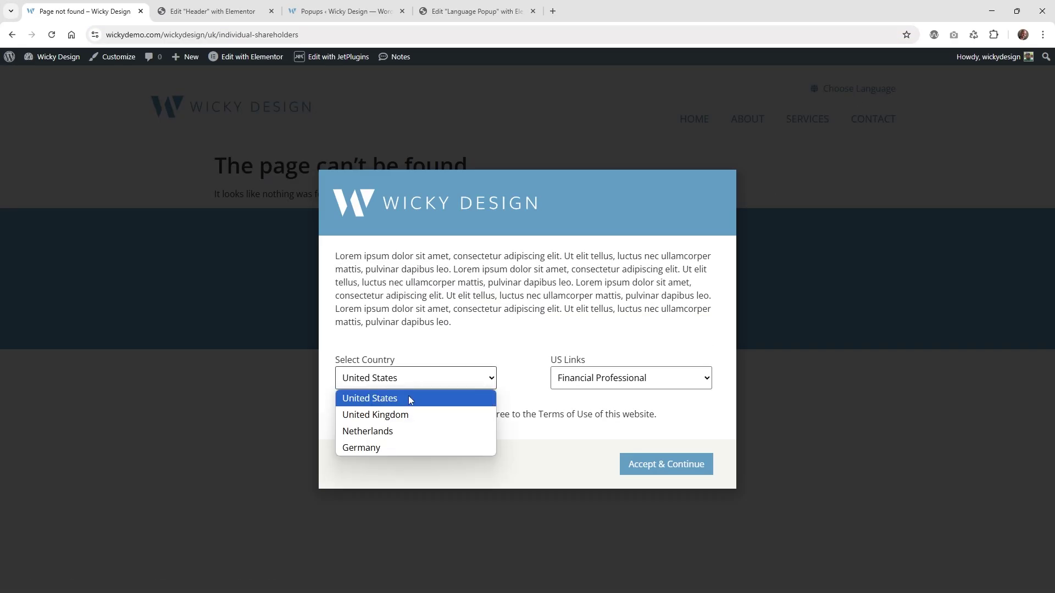
left_click(411, 399)
left_click(587, 381)
left_click(597, 415)
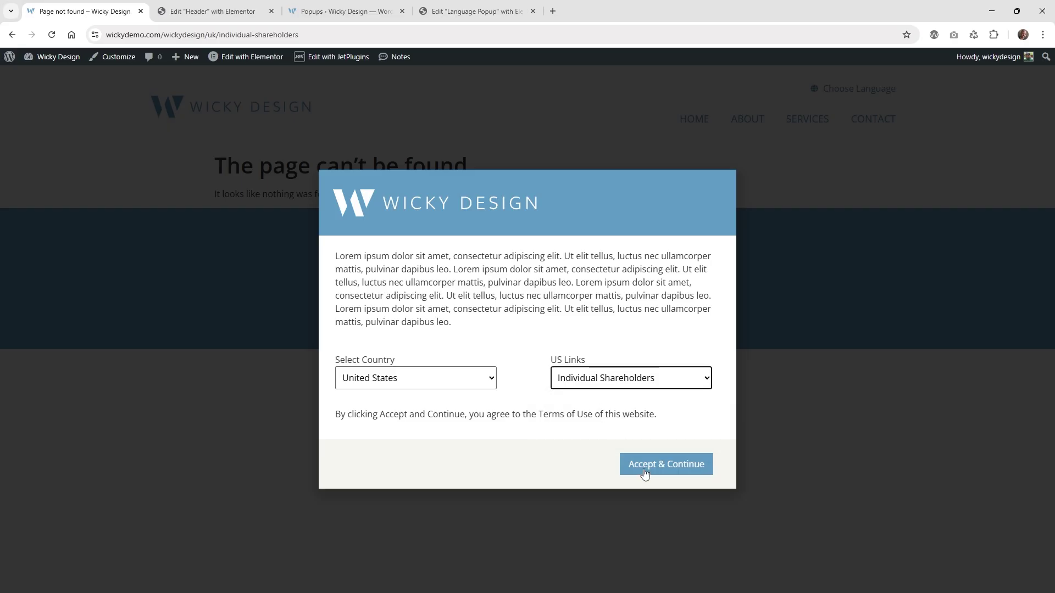
left_click(645, 474)
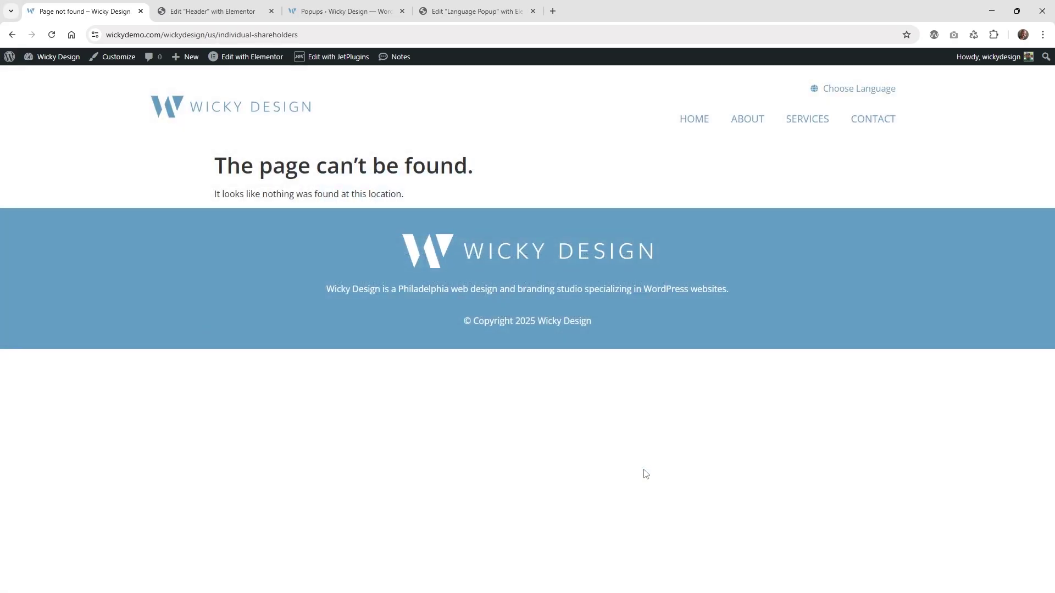